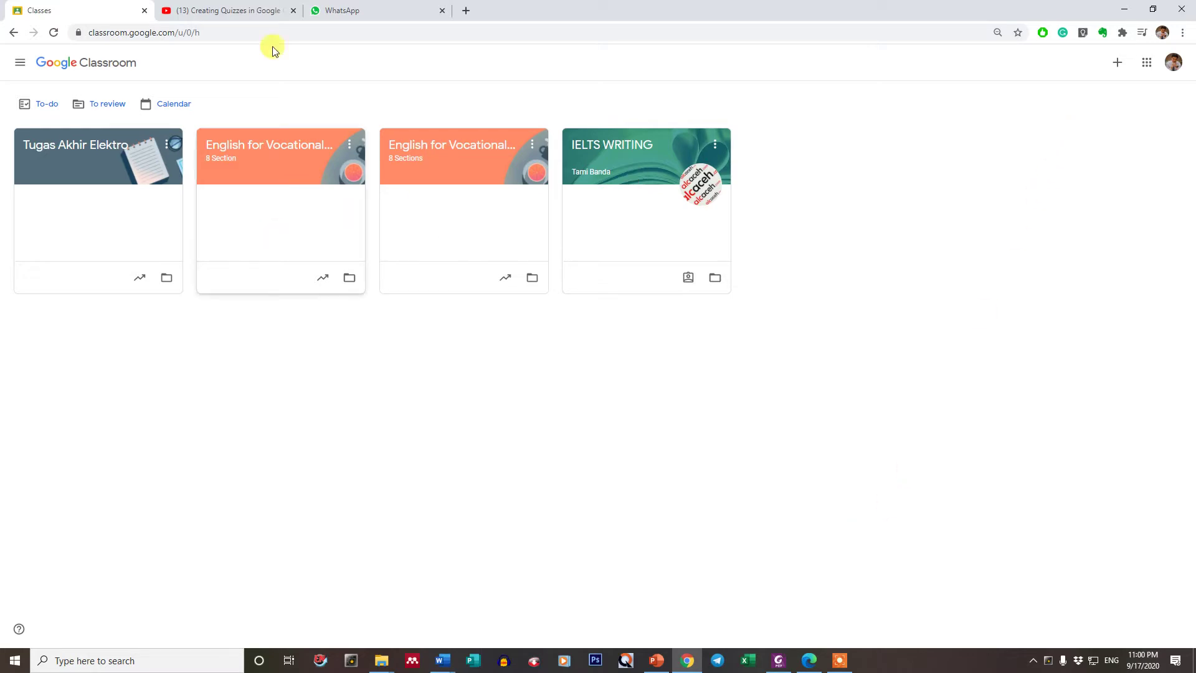
# - Bring up the + menu with the Join class and Create class options on the home page
pyautogui.click(1116, 65)
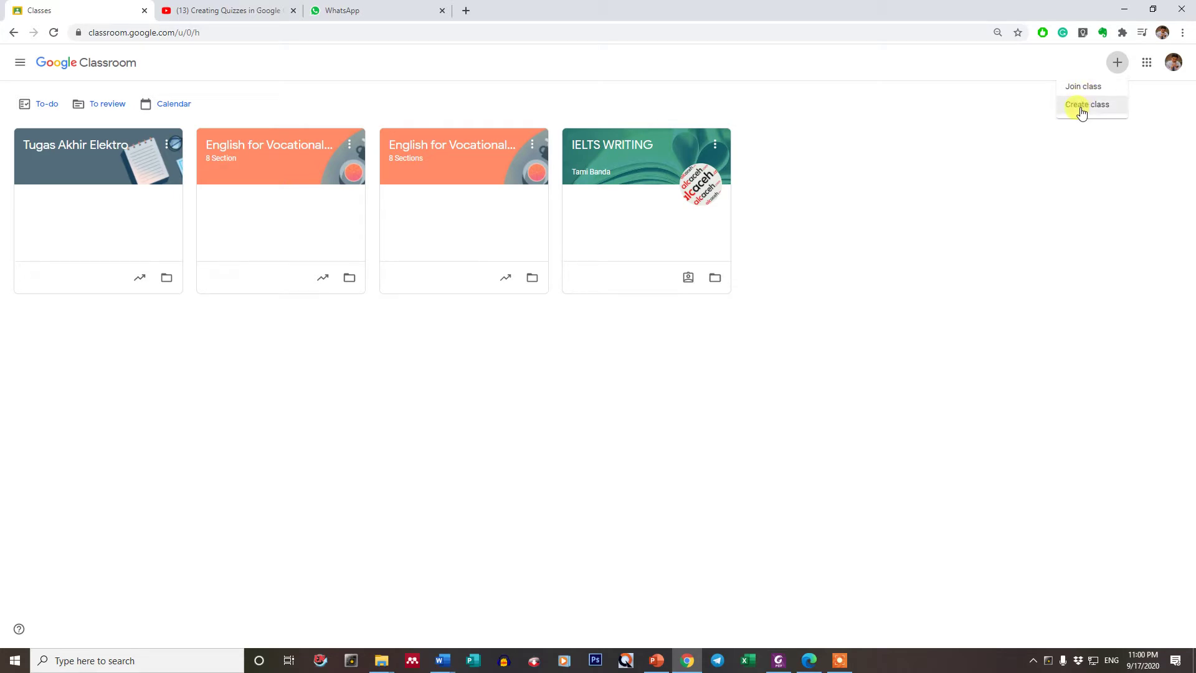
# - Choose Create class, acknowledge the school-use notice, and start on the blank Class name field
pyautogui.click(1083, 108)
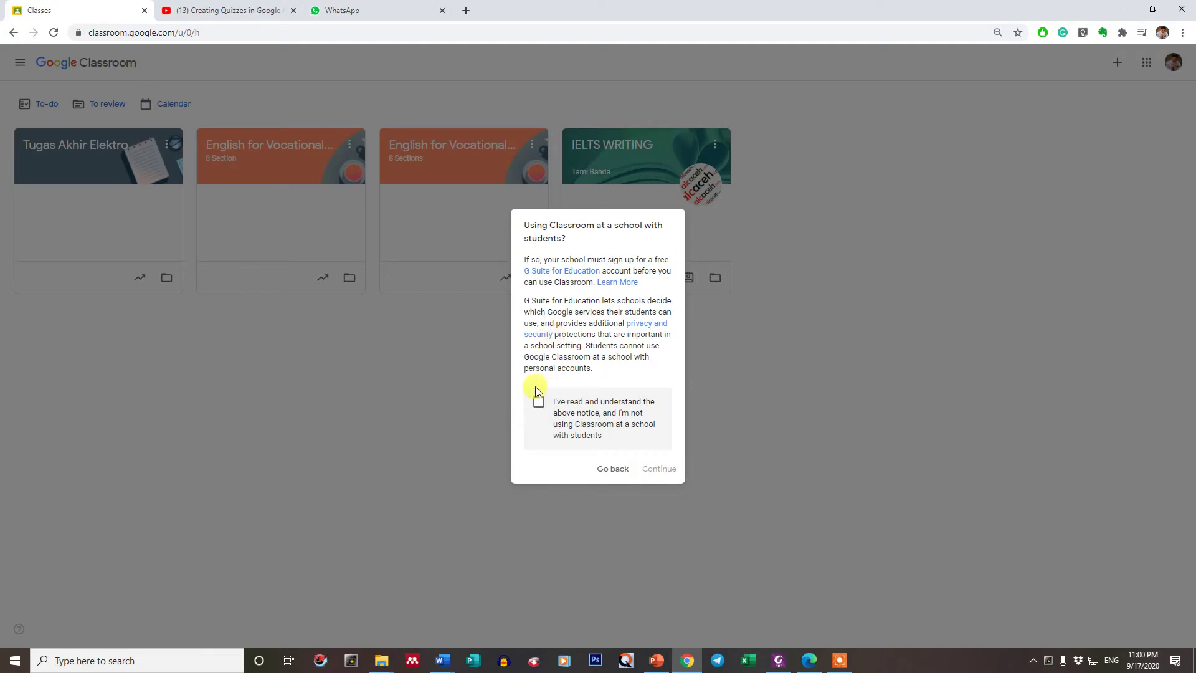
pyautogui.click(538, 403)
pyautogui.click(657, 469)
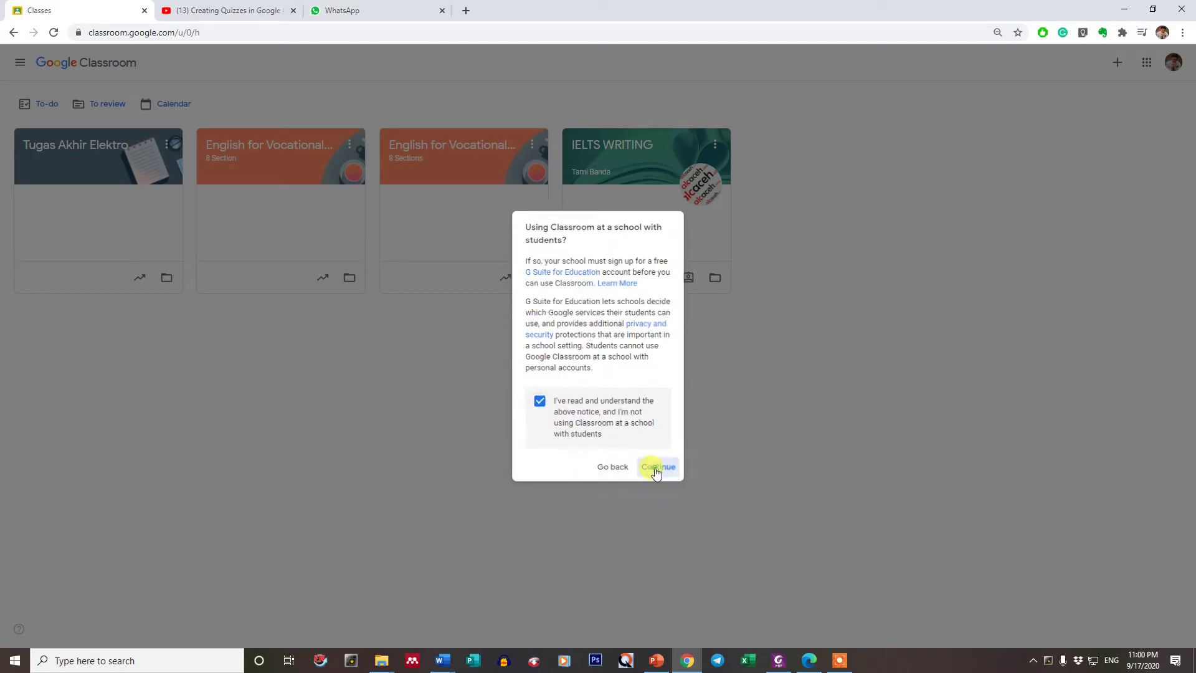
pyautogui.click(494, 282)
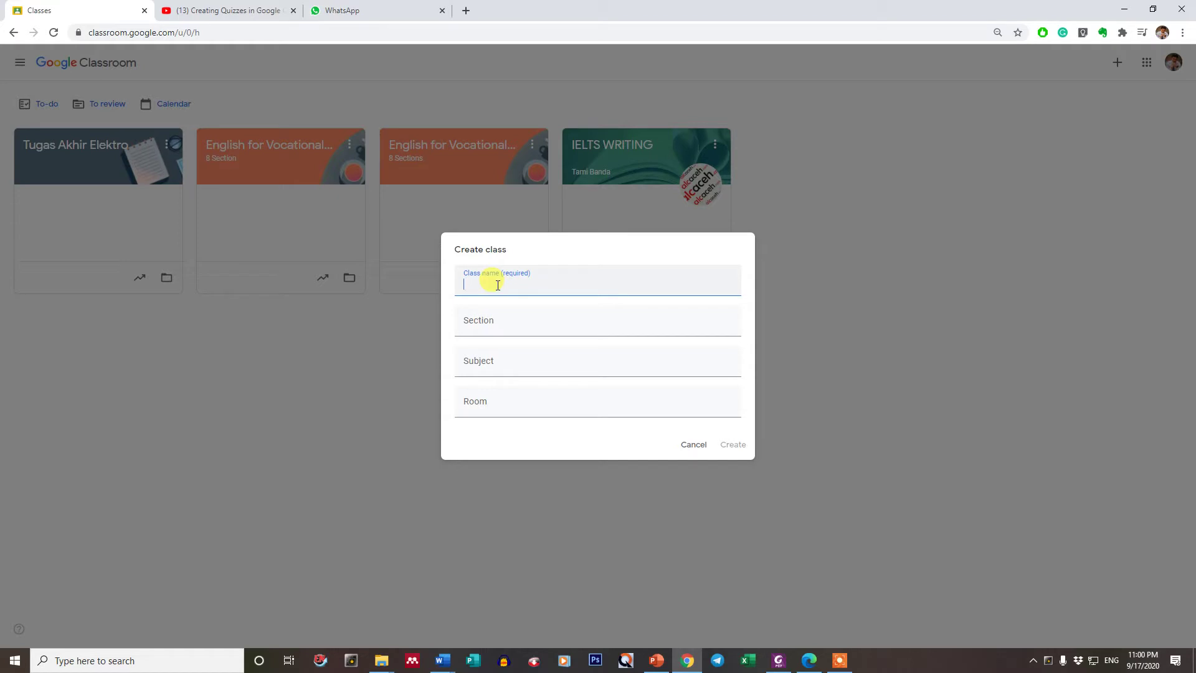
# - Enter 'Bahasa Inggris' as the class name and adjust its selection in the field
pyautogui.write('Bahasa Inggris')
pyautogui.tripleClick(524, 286)
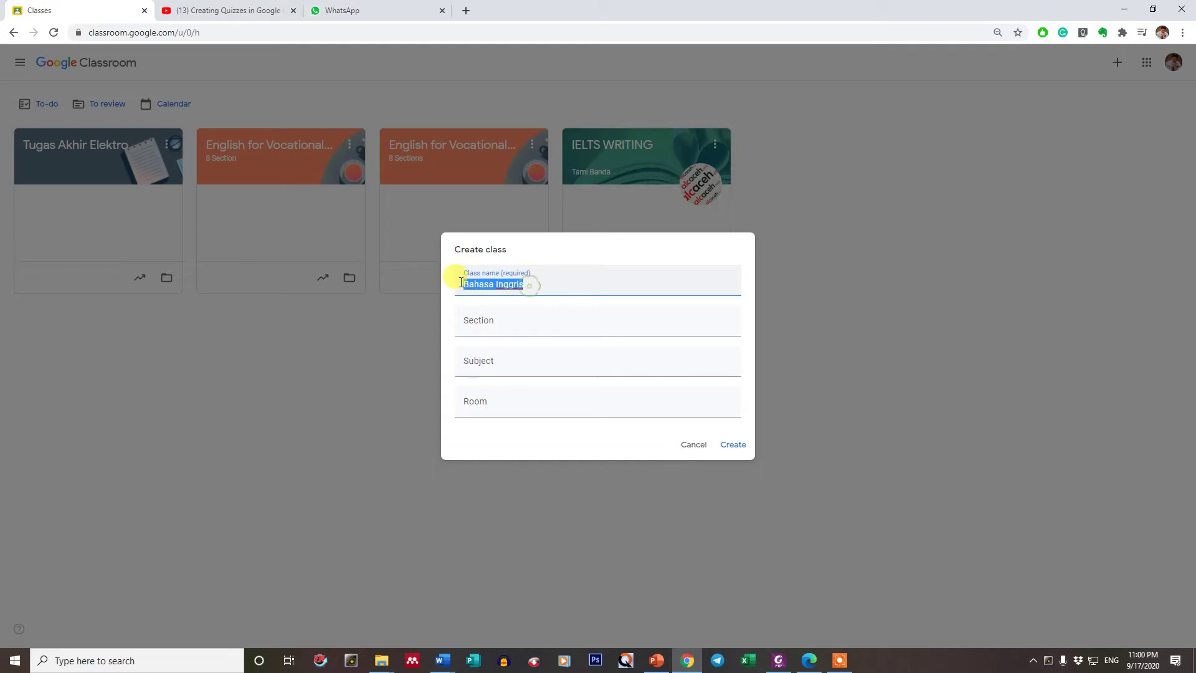
pyautogui.click(529, 287)
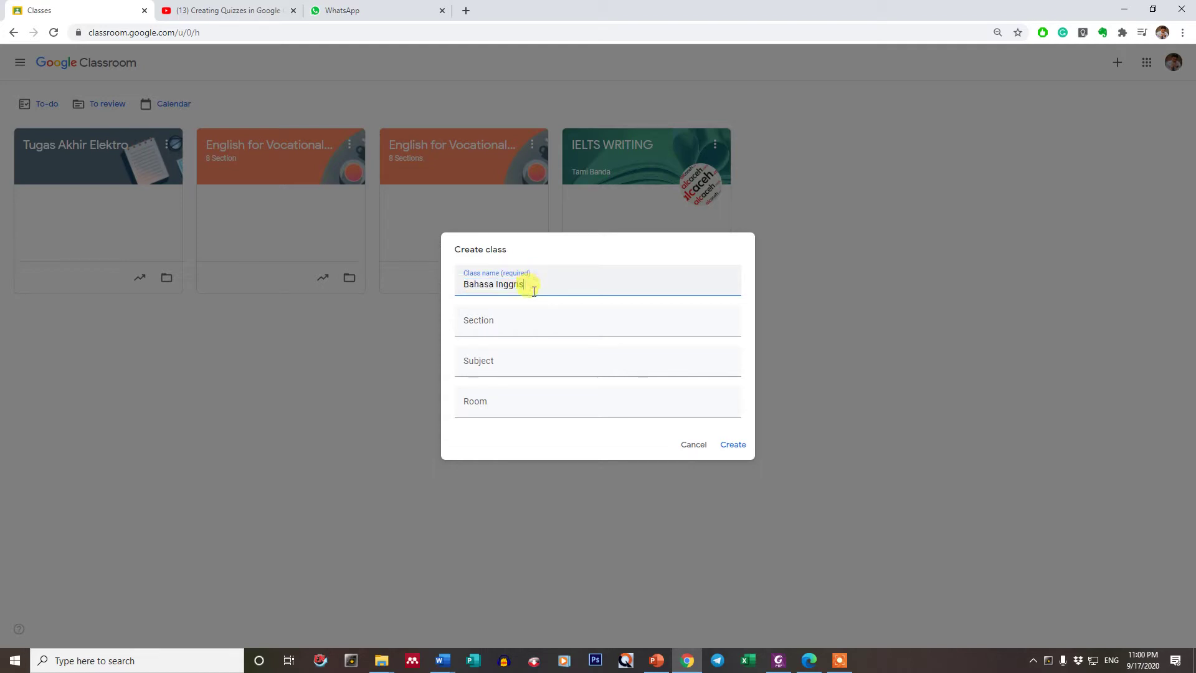
pyautogui.click(492, 357)
pyautogui.click(523, 284)
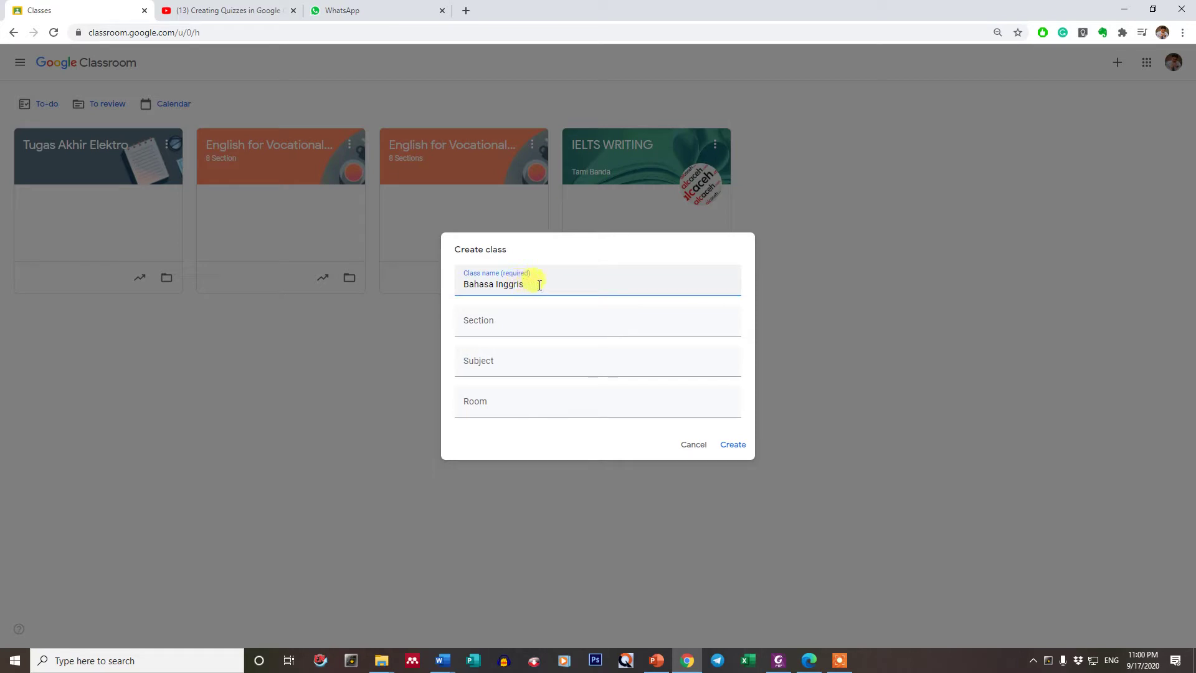
pyautogui.moveTo(539, 284); pyautogui.dragTo(433, 283)
pyautogui.doubleClick(513, 286)
pyautogui.click(490, 353)
pyautogui.click(507, 284)
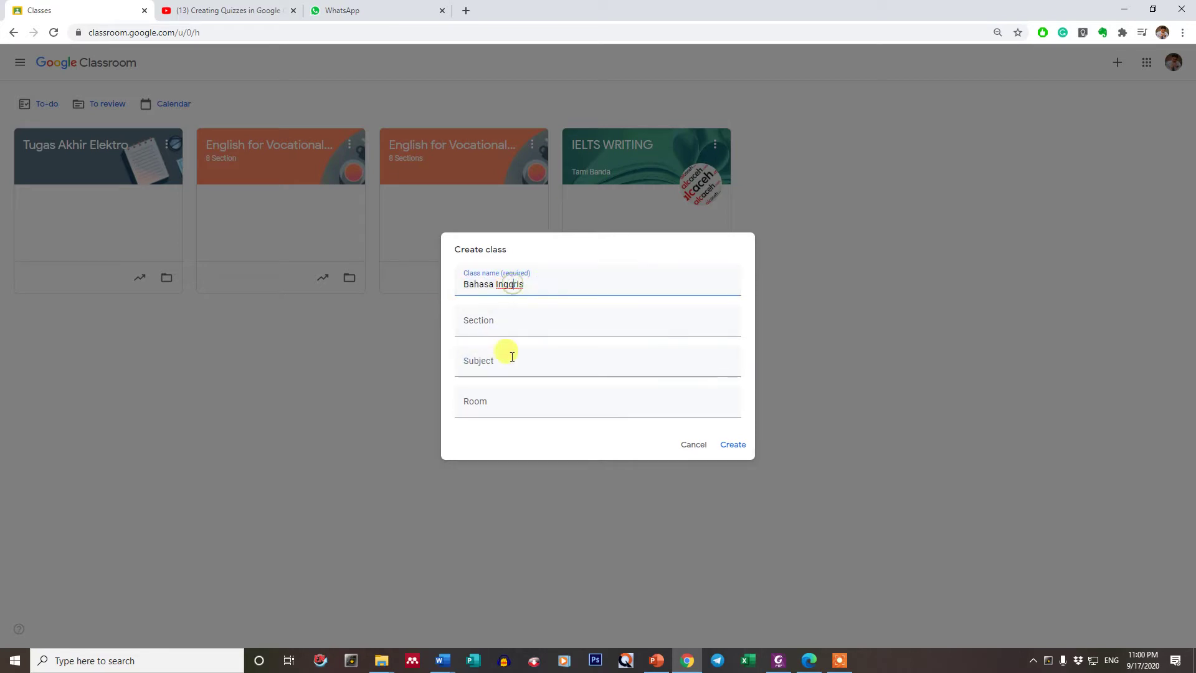
pyautogui.click(510, 365)
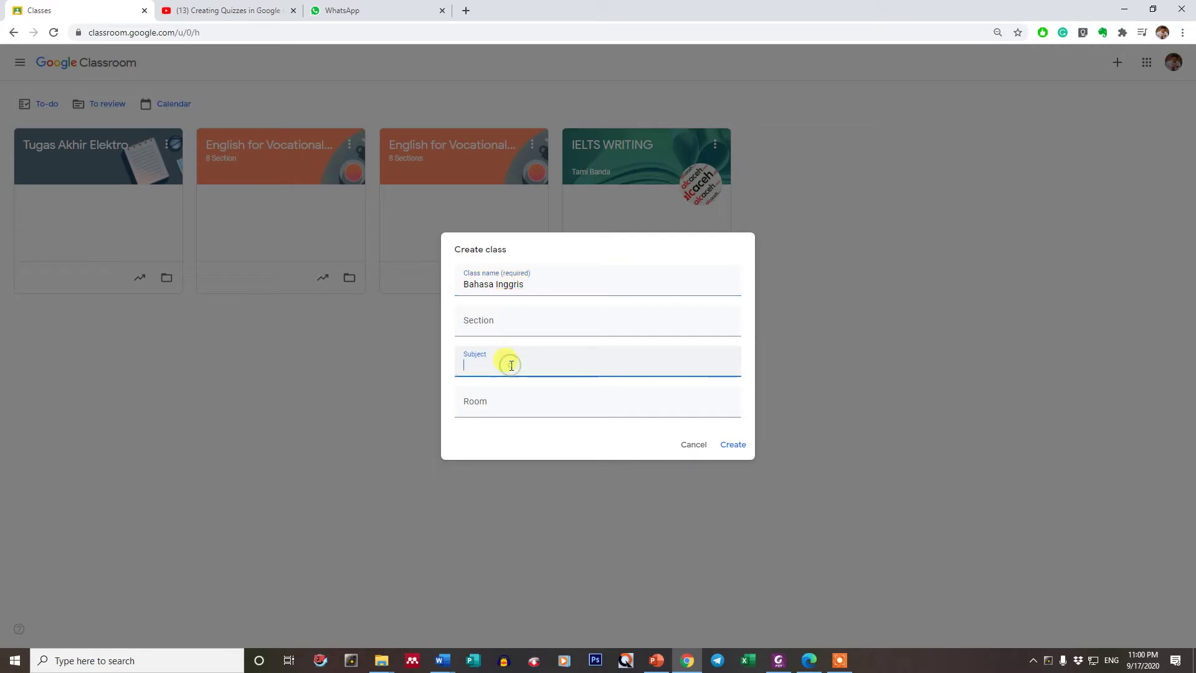
pyautogui.click(510, 284)
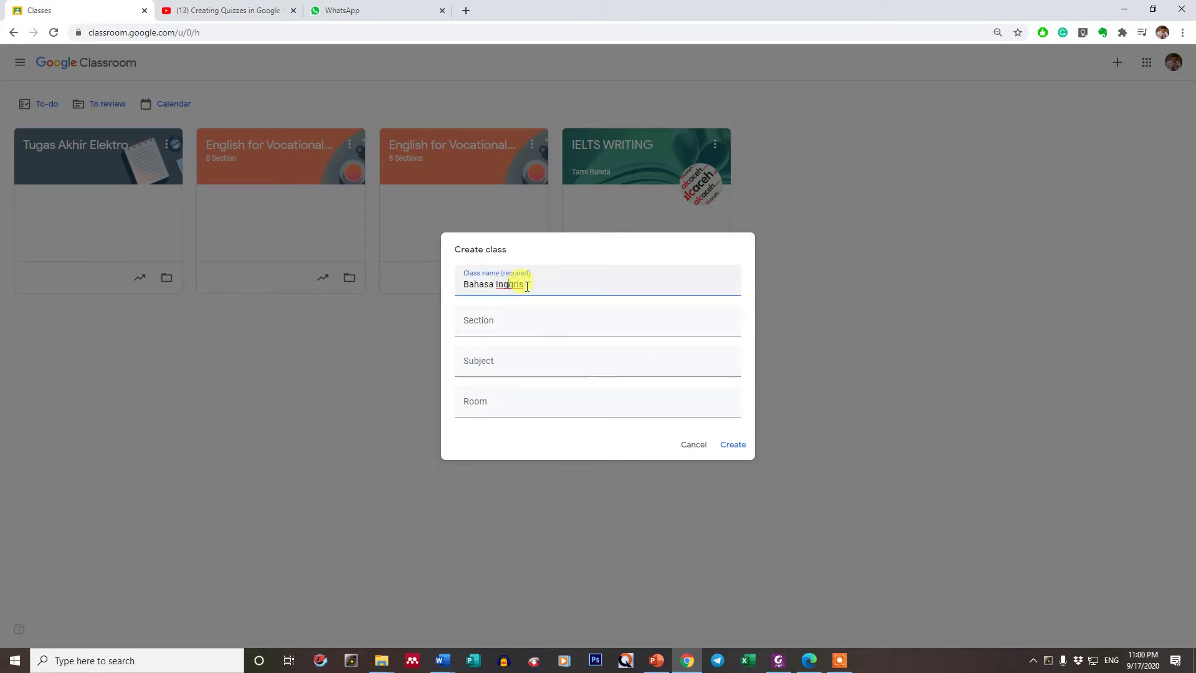
pyautogui.click(508, 363)
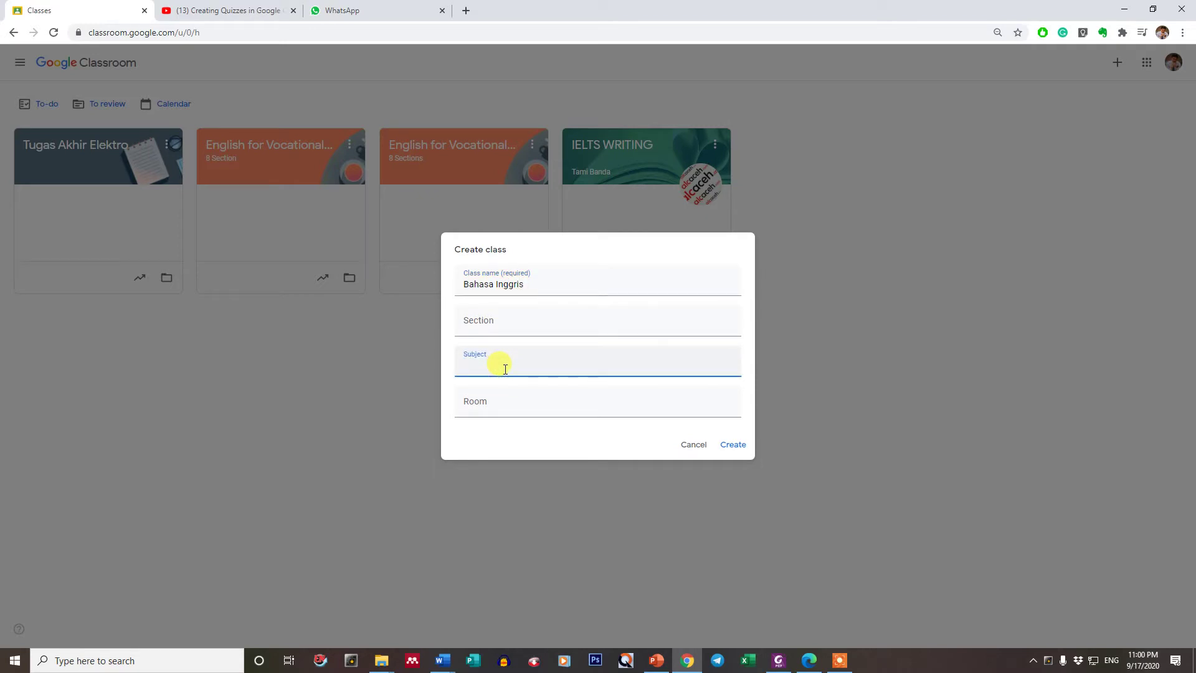
pyautogui.click(473, 284)
pyautogui.moveTo(475, 285); pyautogui.dragTo(533, 284)
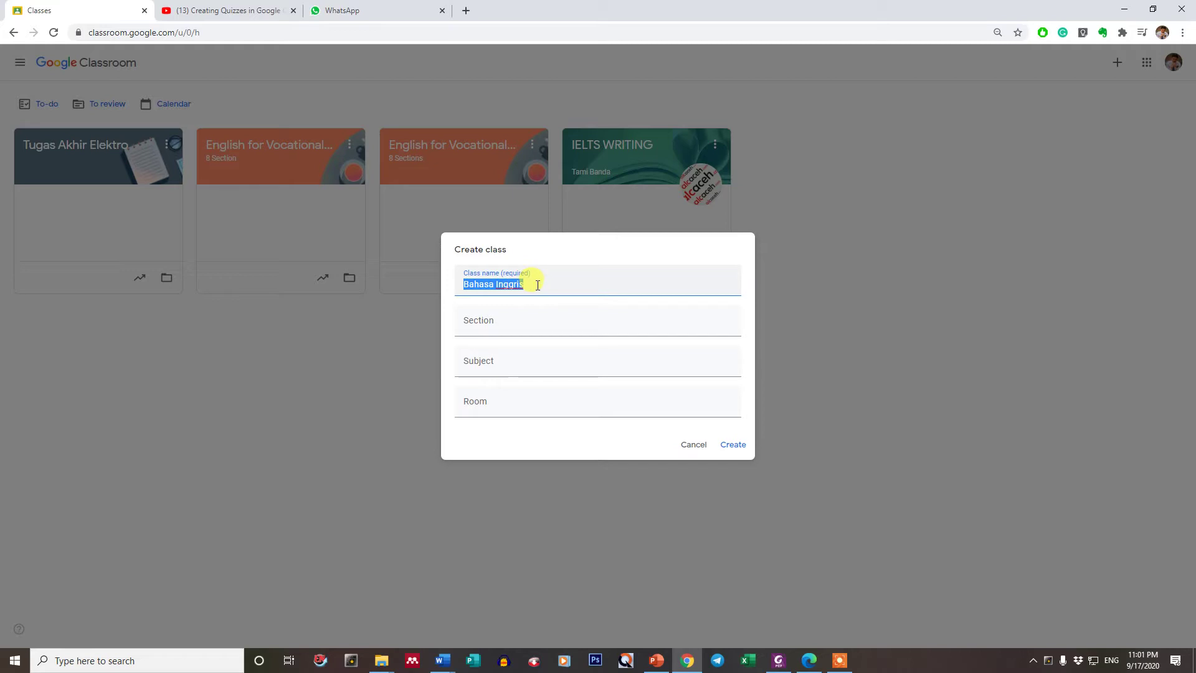
pyautogui.click(492, 363)
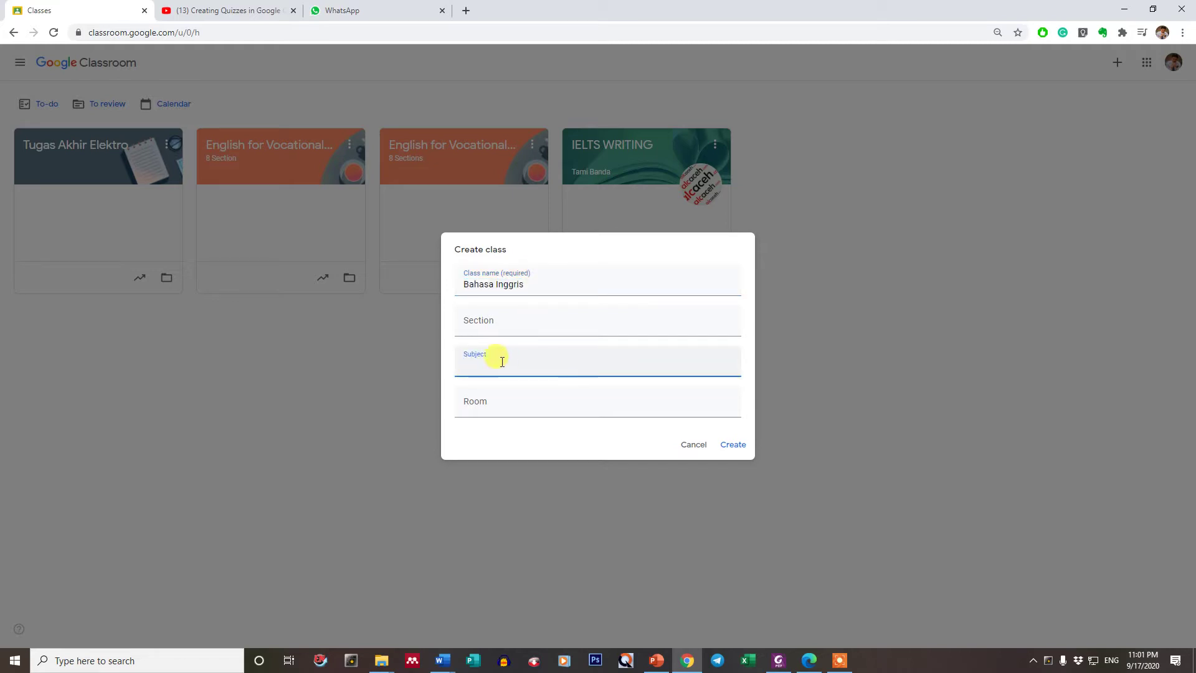
pyautogui.click(501, 289)
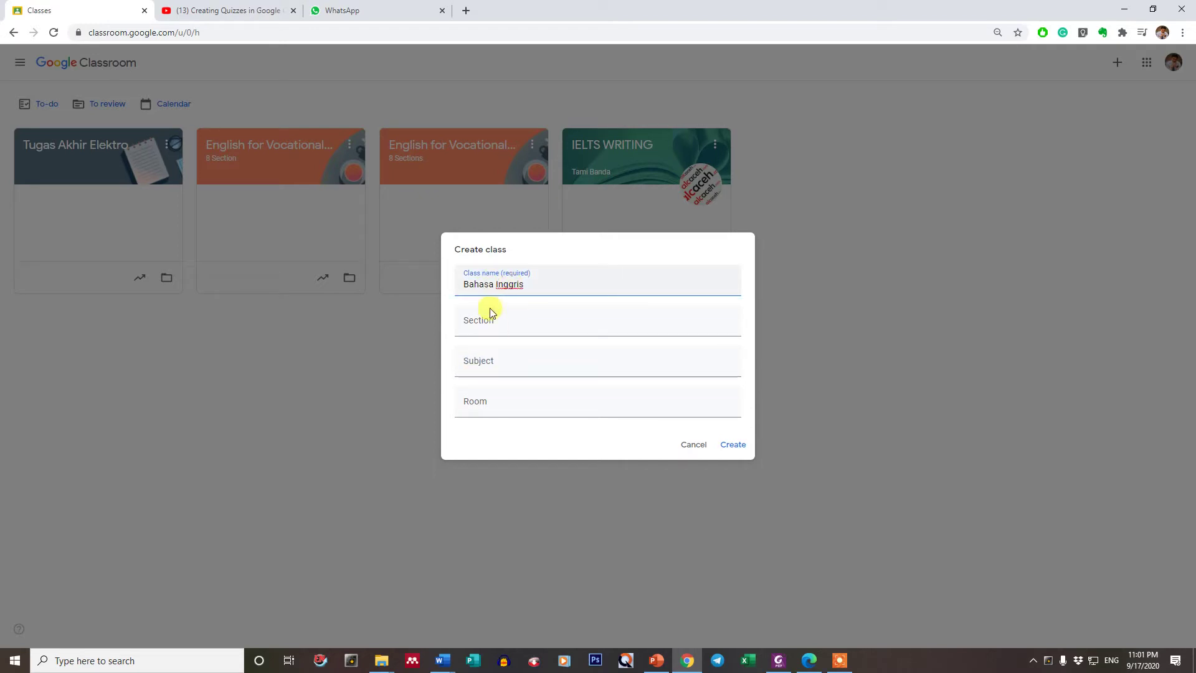
pyautogui.click(489, 367)
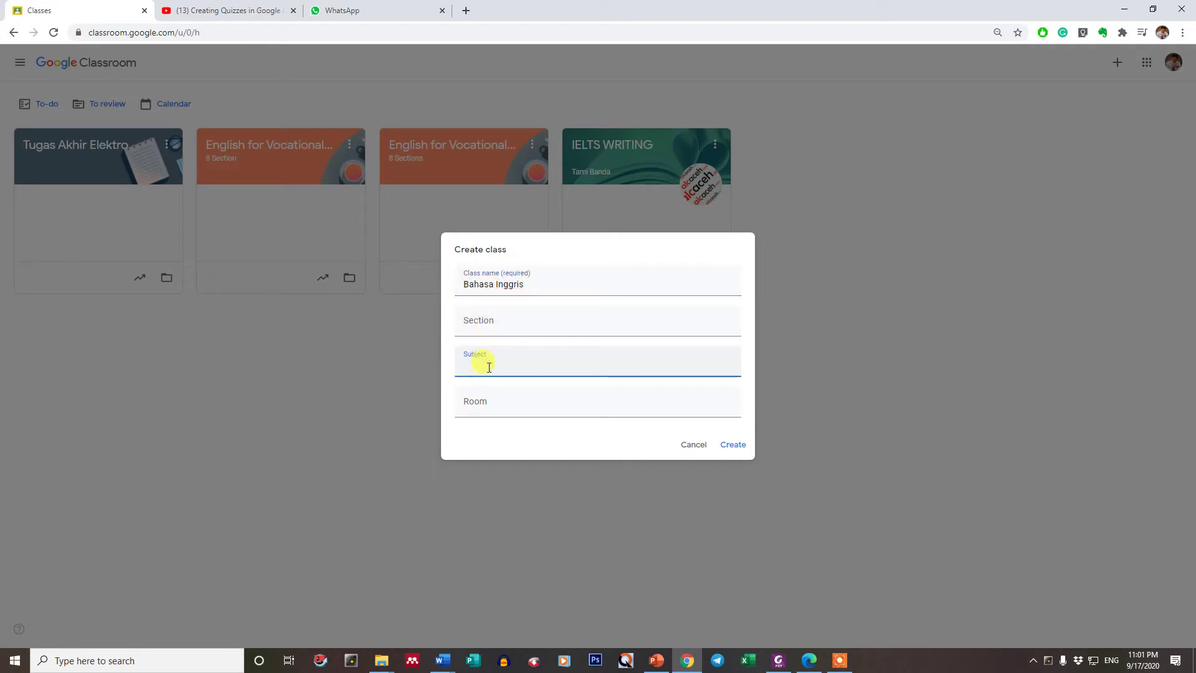
# - Append 'PBA' so the class name reads 'Bahasa Inggris PBA'
pyautogui.click(530, 289)
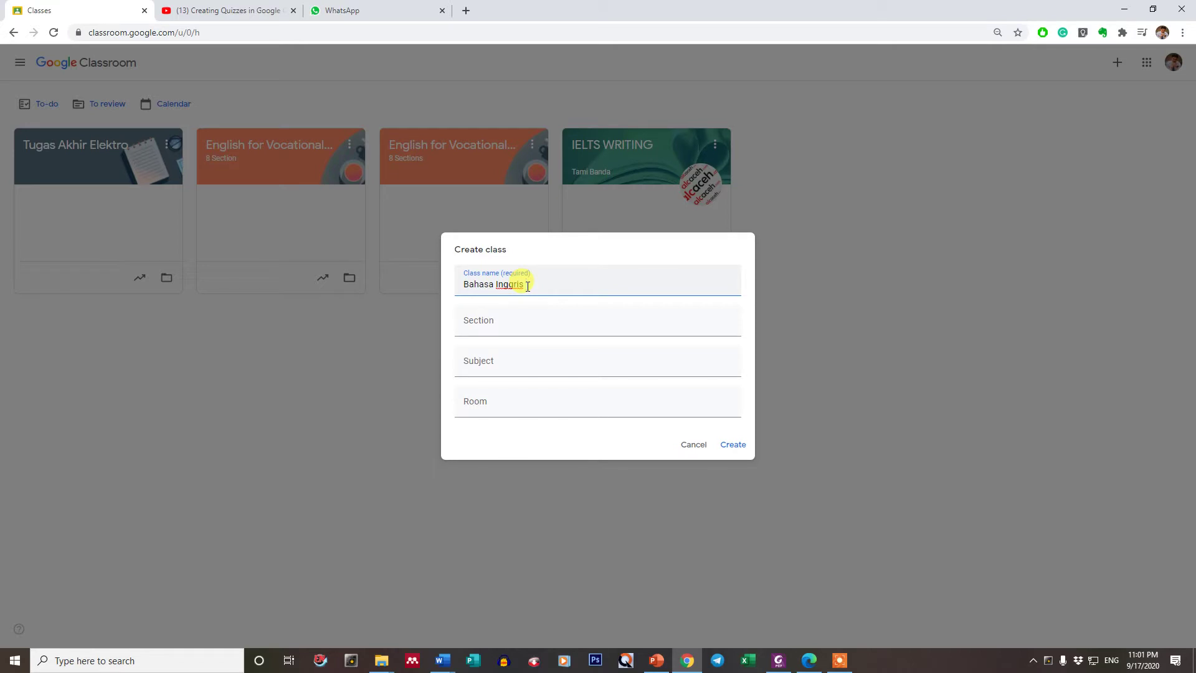
pyautogui.write('P')
pyautogui.press('BackSpace')
pyautogui.write('ToPBA')
pyautogui.click(506, 324)
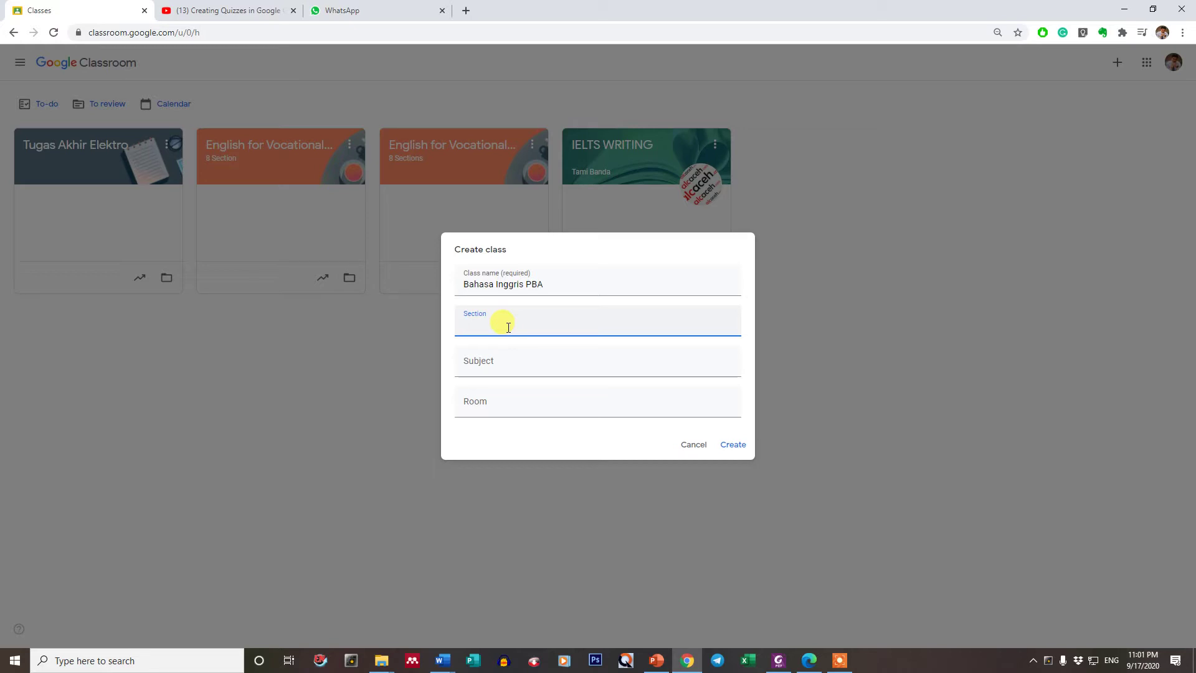
# - Fill in section 9, subject 'Bahasa Inggris' and room PBA
pyautogui.write('9')
pyautogui.click(486, 365)
pyautogui.write('Ba')
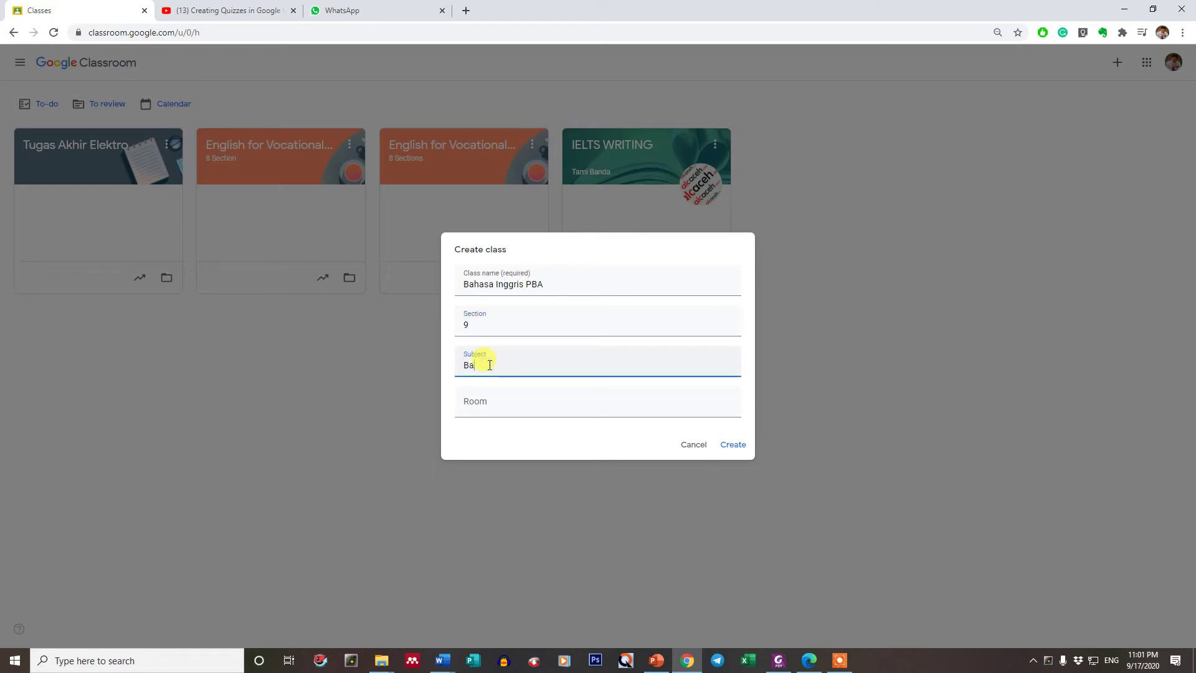
pyautogui.write('hasa Inggris')
pyautogui.click(509, 396)
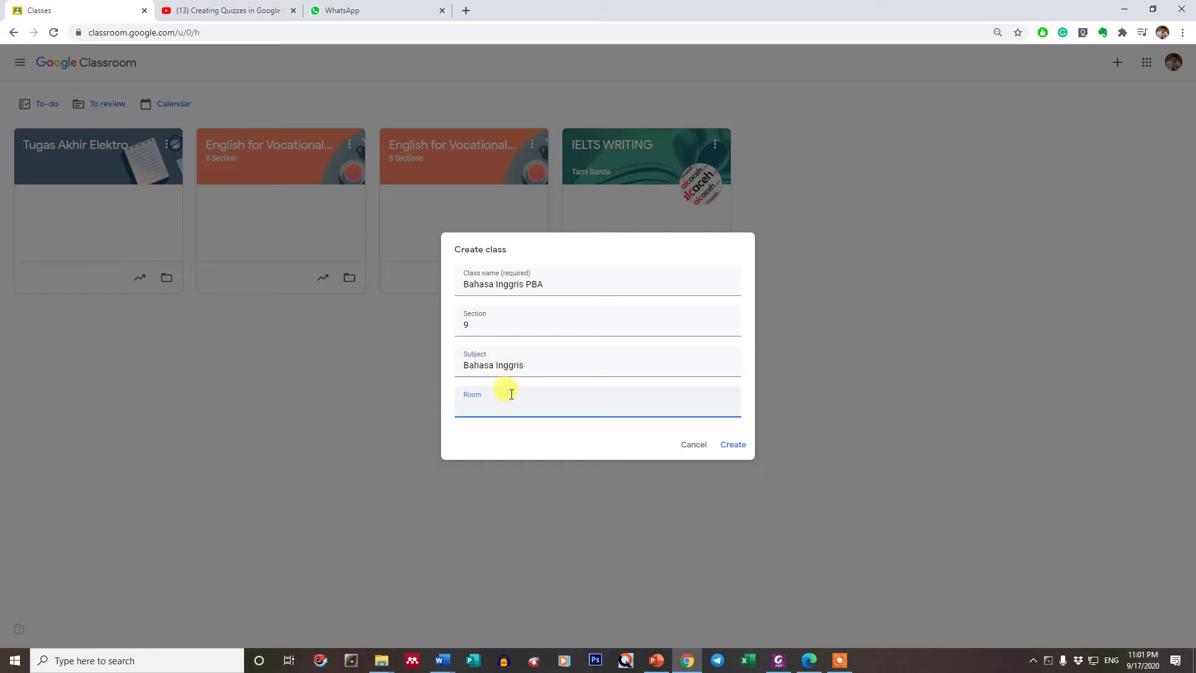
pyautogui.write('PBA')
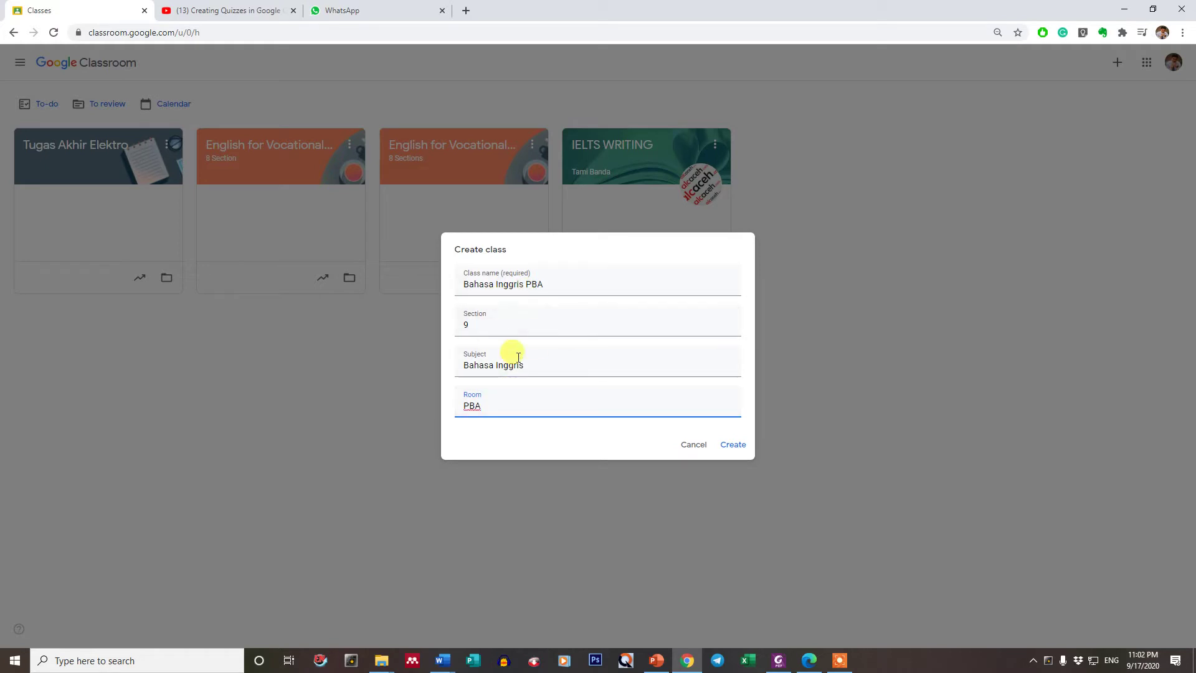
# - Replace the subject with MKU and create the class
pyautogui.moveTo(535, 366); pyautogui.dragTo(449, 360)
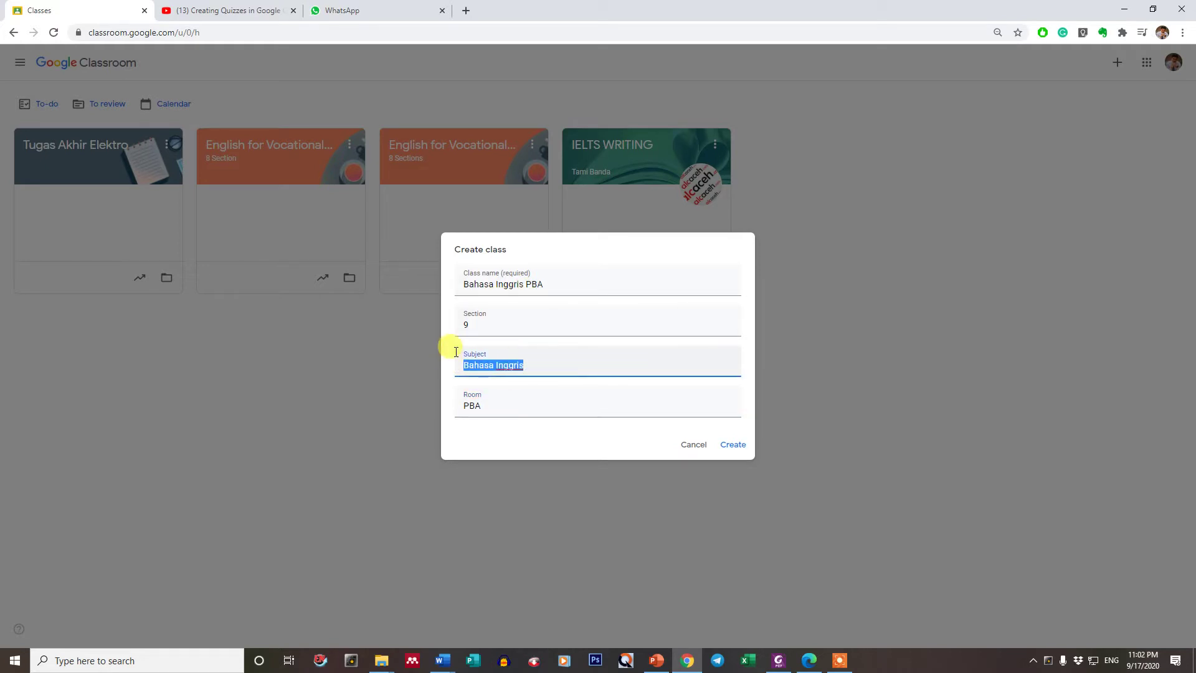
pyautogui.write('MKU')
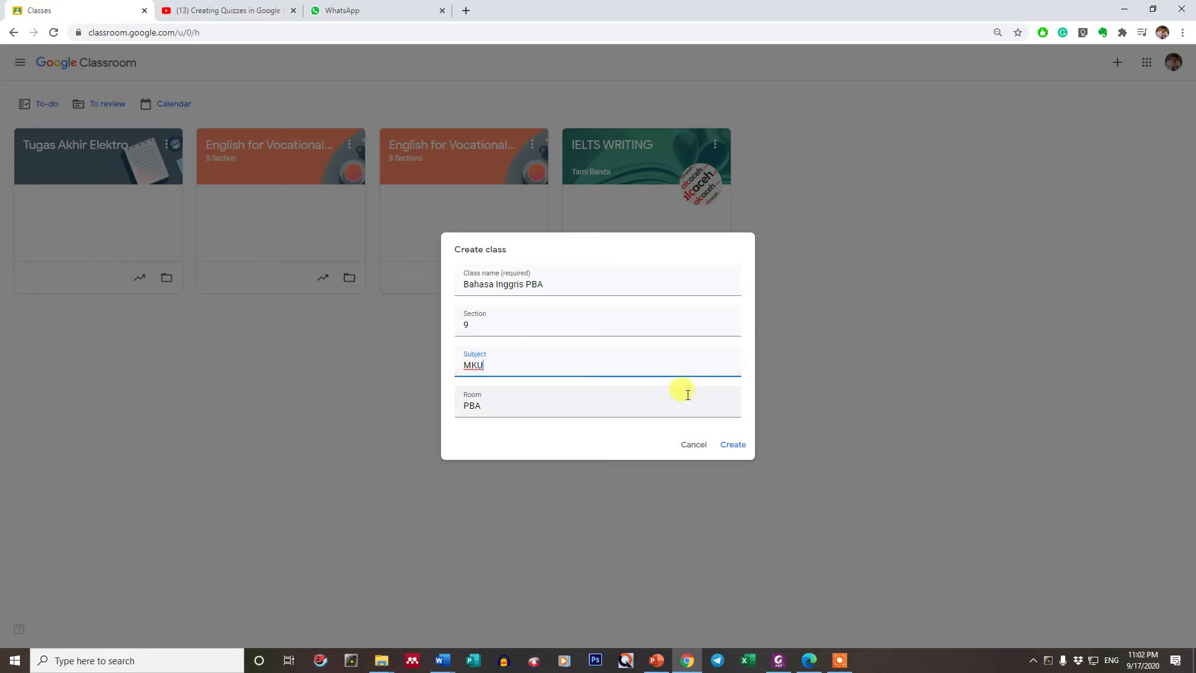
pyautogui.click(730, 448)
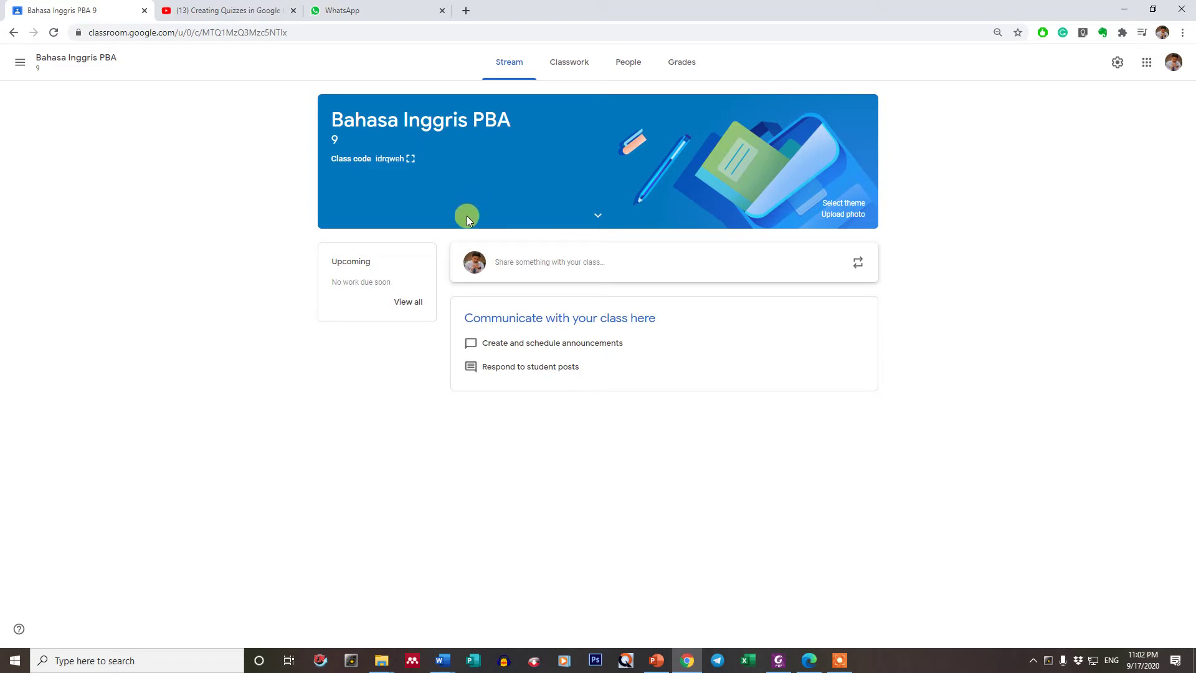
# - Bring up the theme Gallery using Select theme on the class banner
pyautogui.click(843, 203)
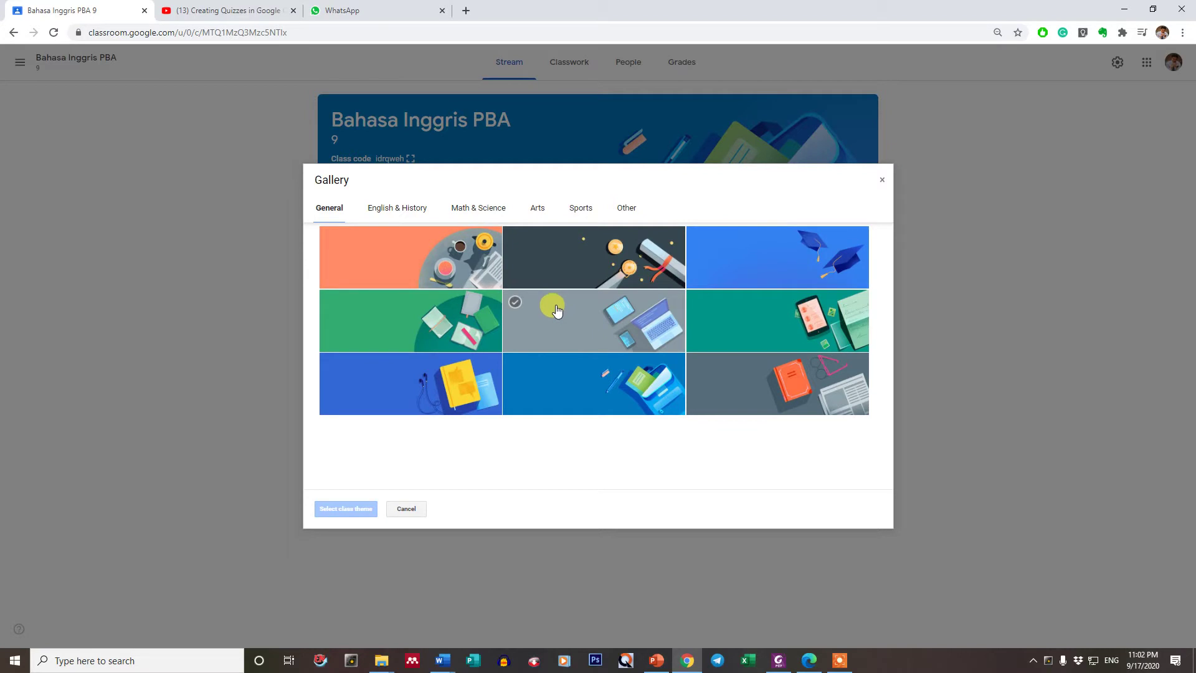
# - Apply the dark General theme with medals and a scroll to the class banner
pyautogui.click(538, 209)
pyautogui.click(487, 212)
pyautogui.click(324, 206)
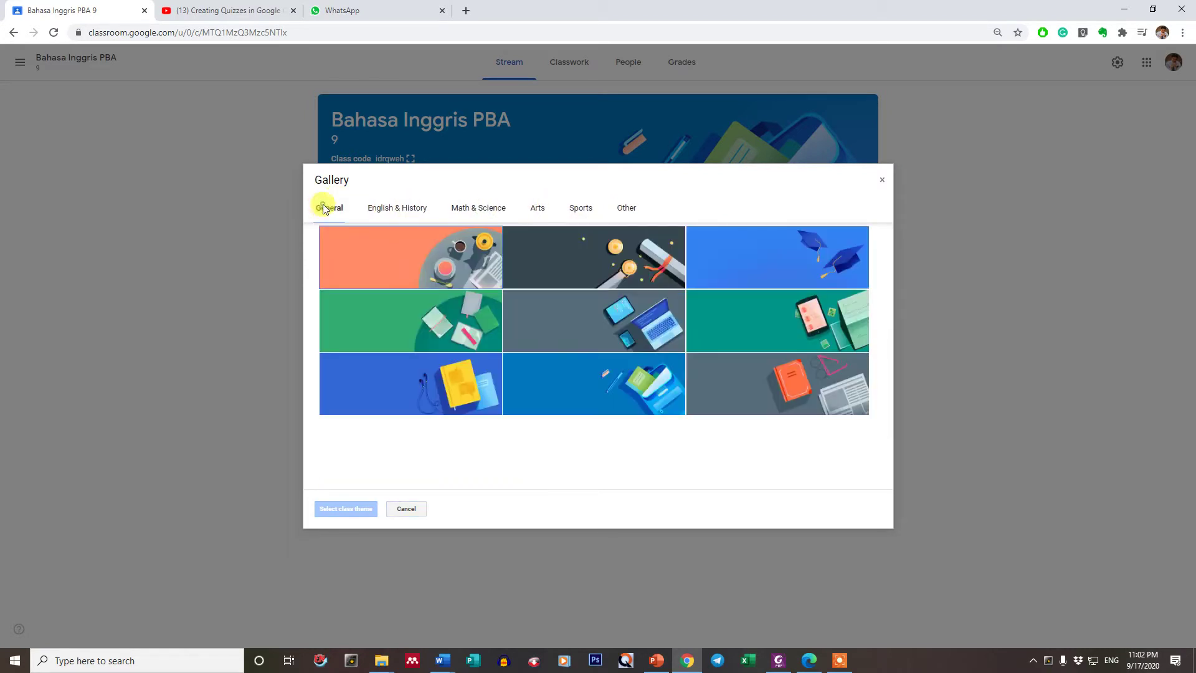
pyautogui.click(593, 270)
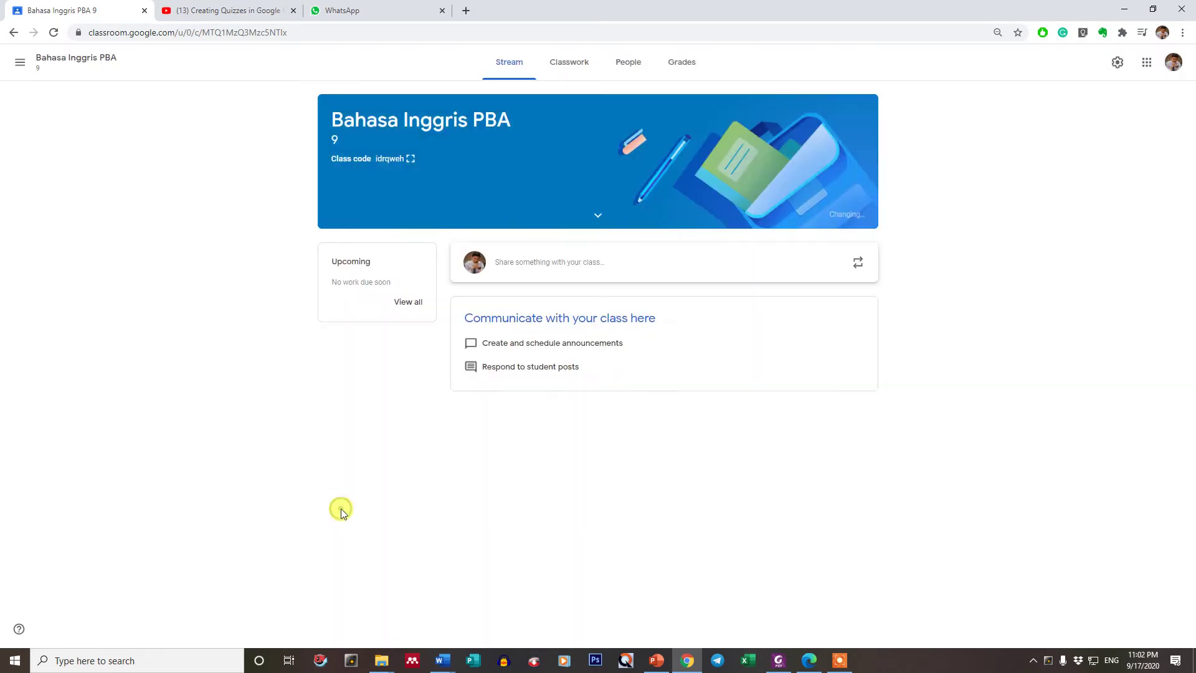
pyautogui.click(342, 509)
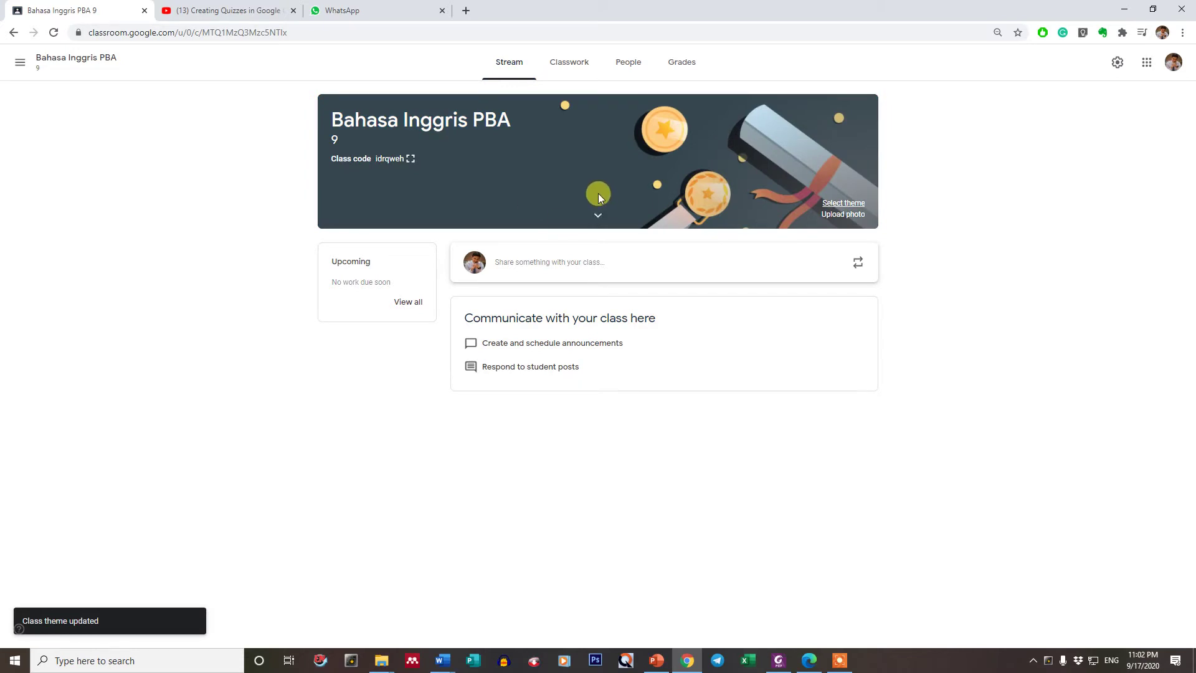
# - Toggle the subject and room details, then display the class code enlarged
pyautogui.click(597, 215)
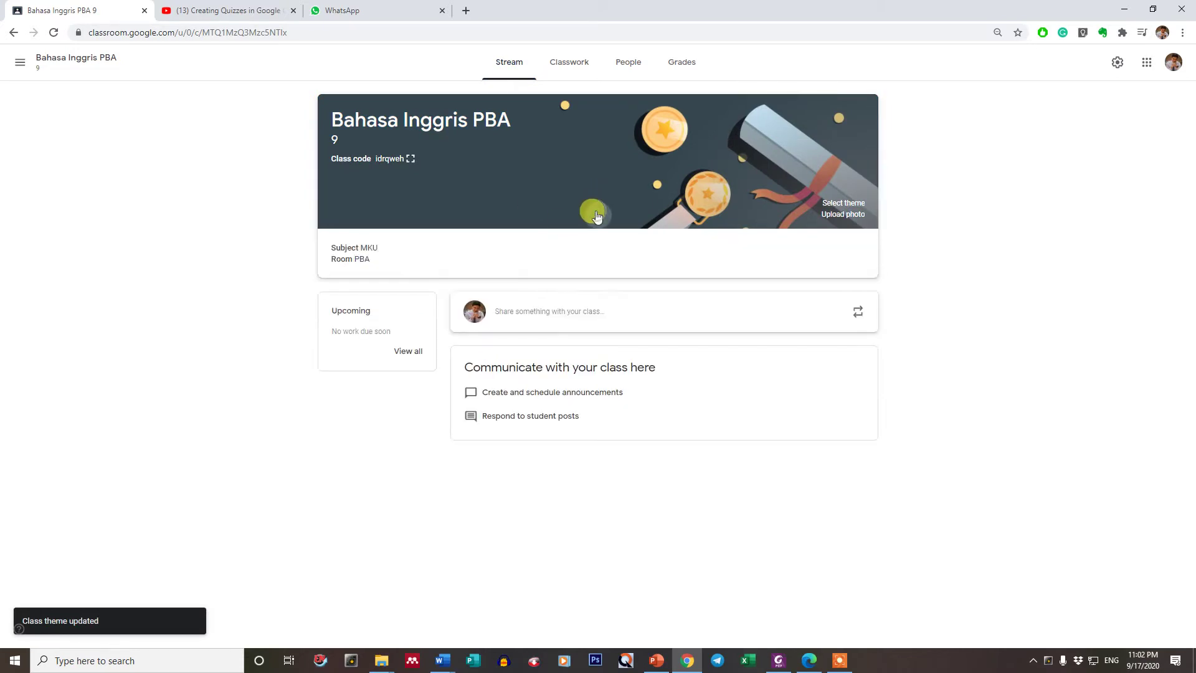
pyautogui.click(597, 214)
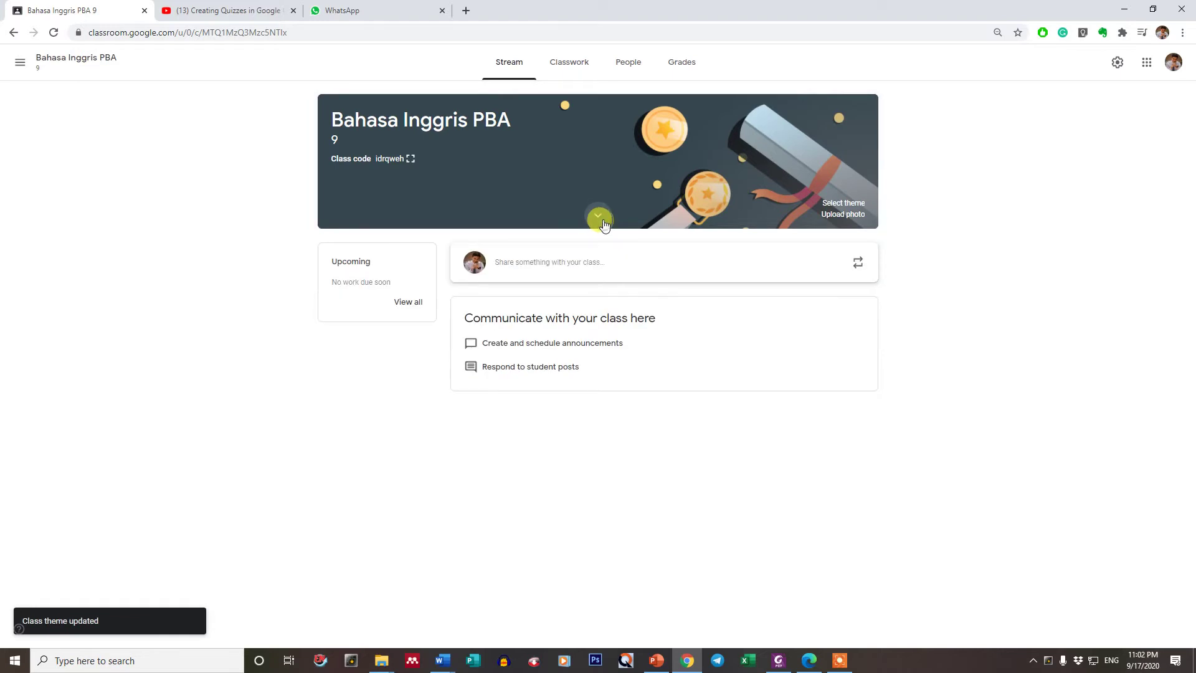
pyautogui.click(597, 215)
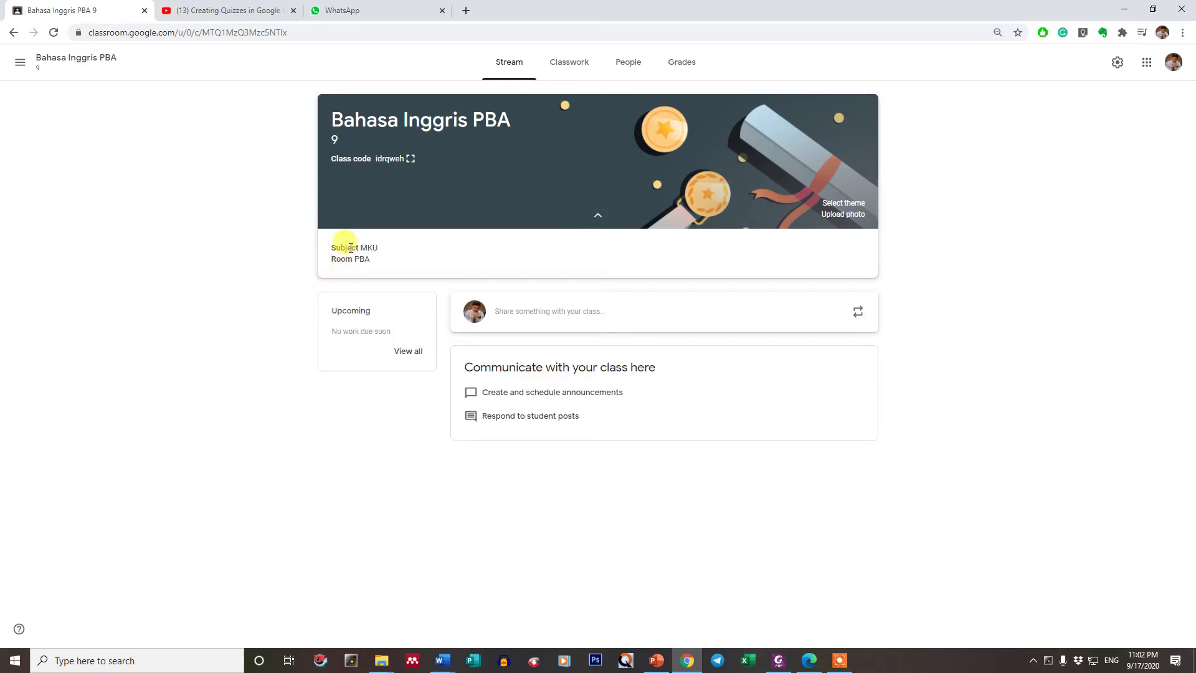
pyautogui.click(597, 217)
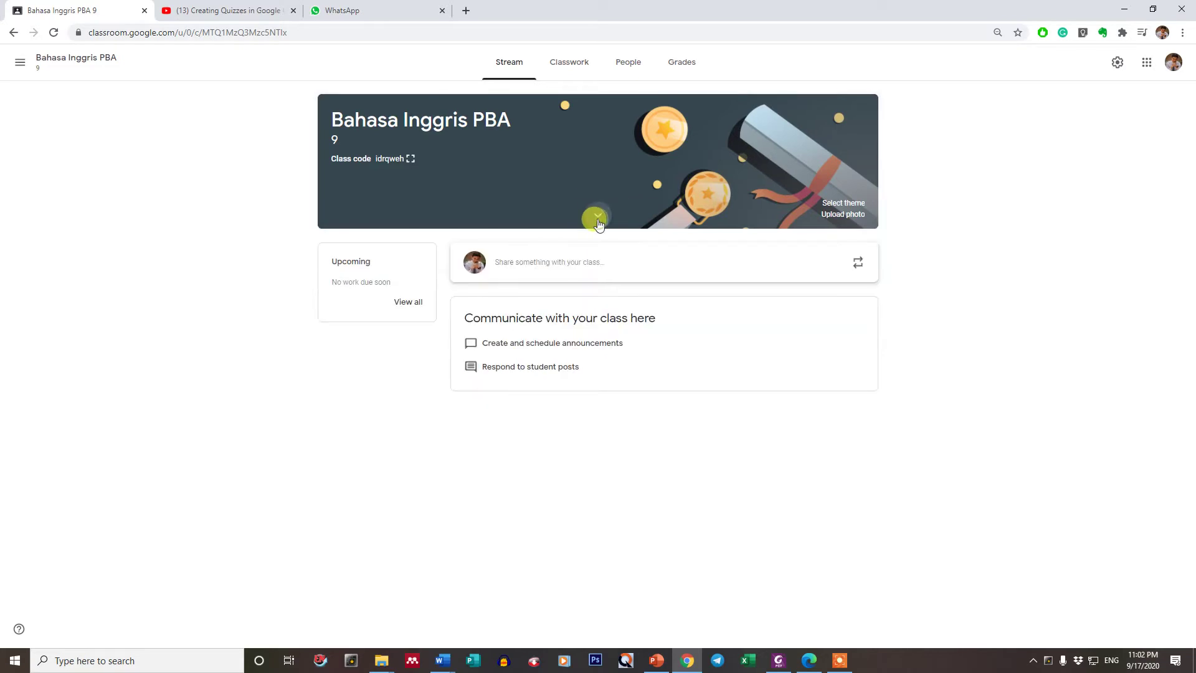
pyautogui.click(598, 217)
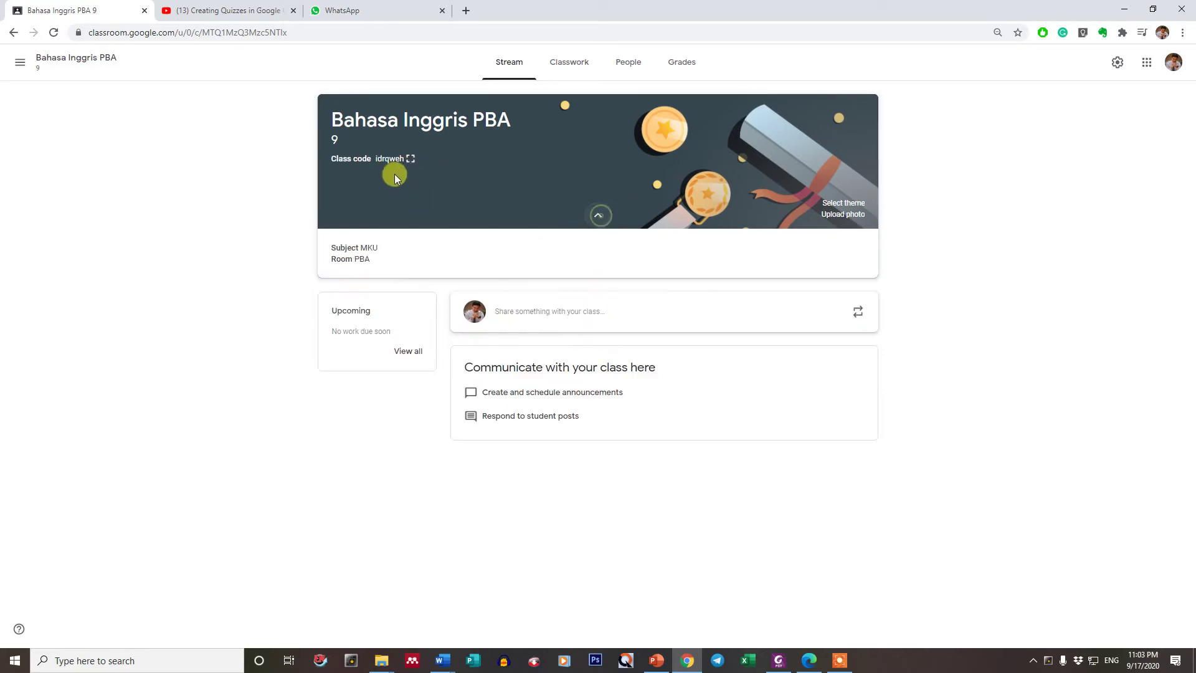
pyautogui.doubleClick(390, 158)
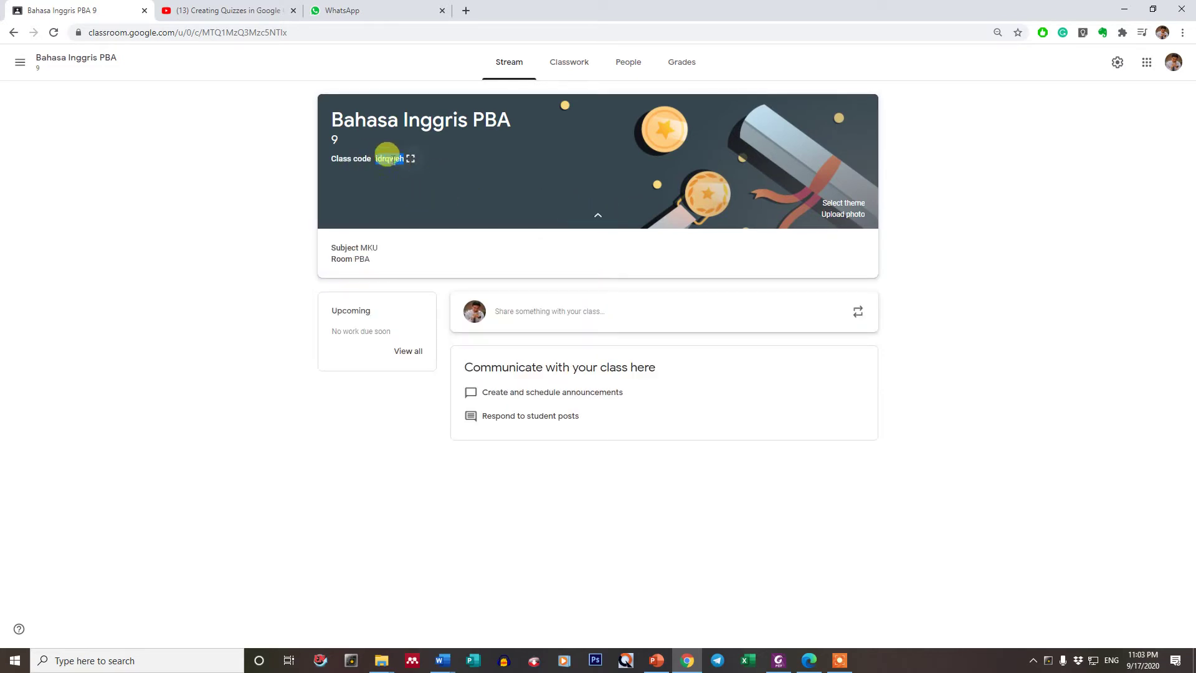
pyautogui.click(410, 158)
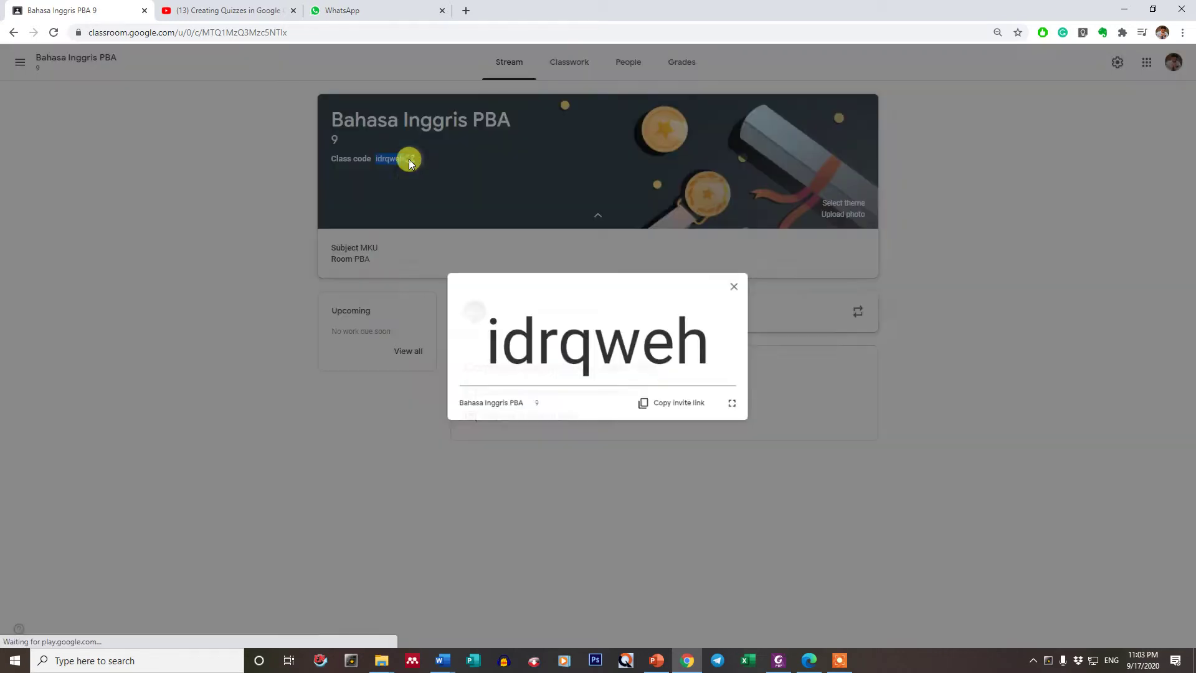
# - Select the whole enlarged class code for copying
pyautogui.doubleClick(606, 353)
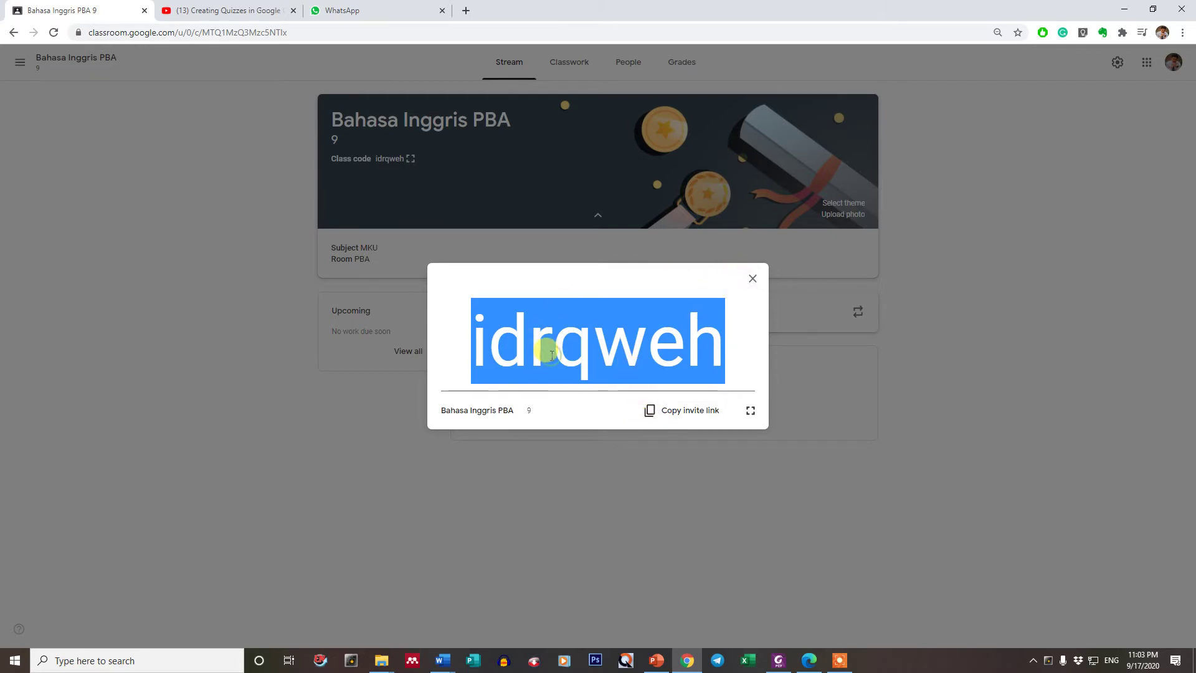
pyautogui.click(607, 348)
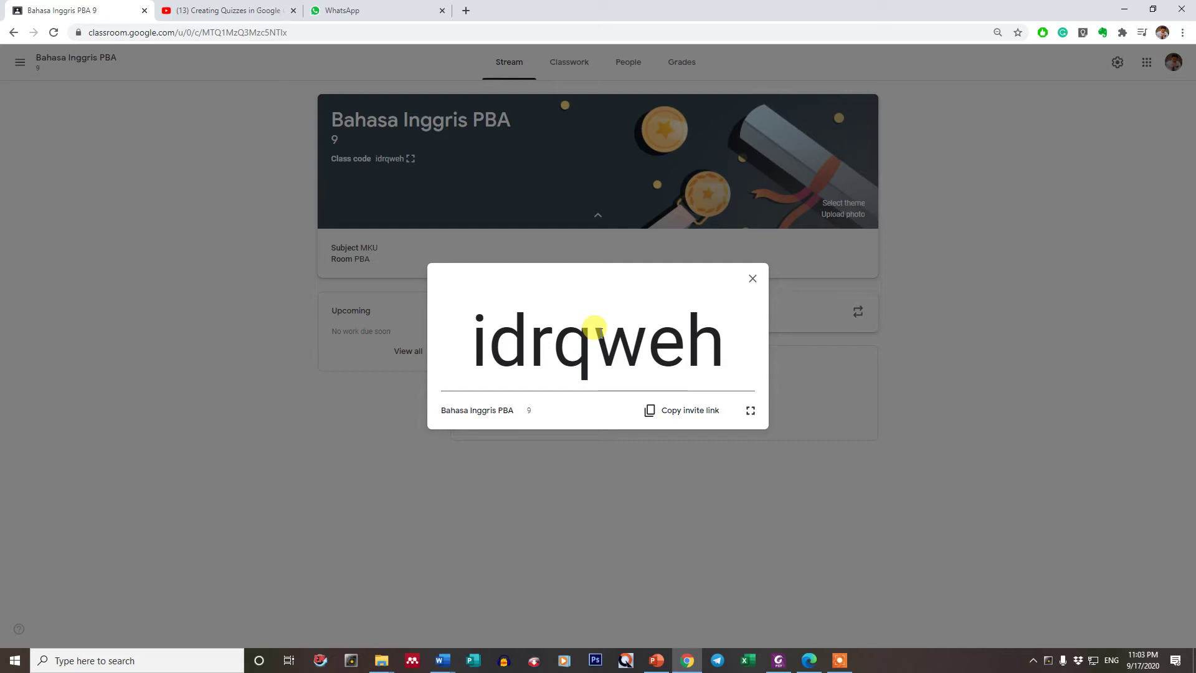
pyautogui.doubleClick(598, 331)
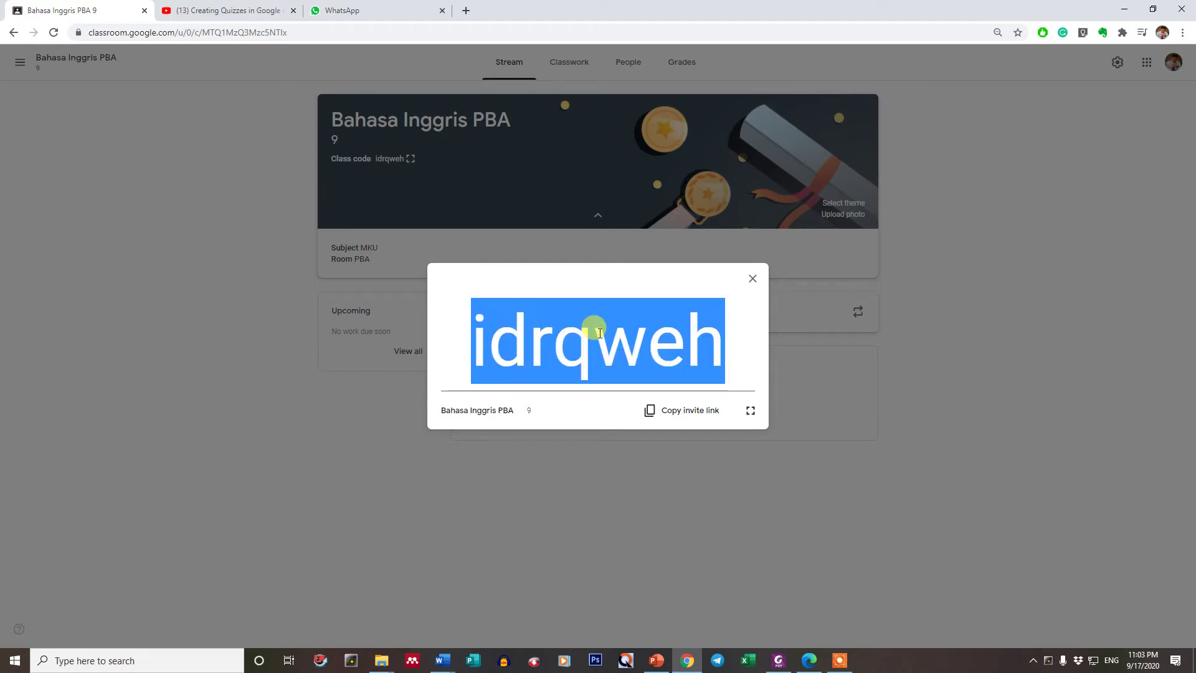
# - Close the enlarged code and go back to the Classes home page
pyautogui.click(753, 280)
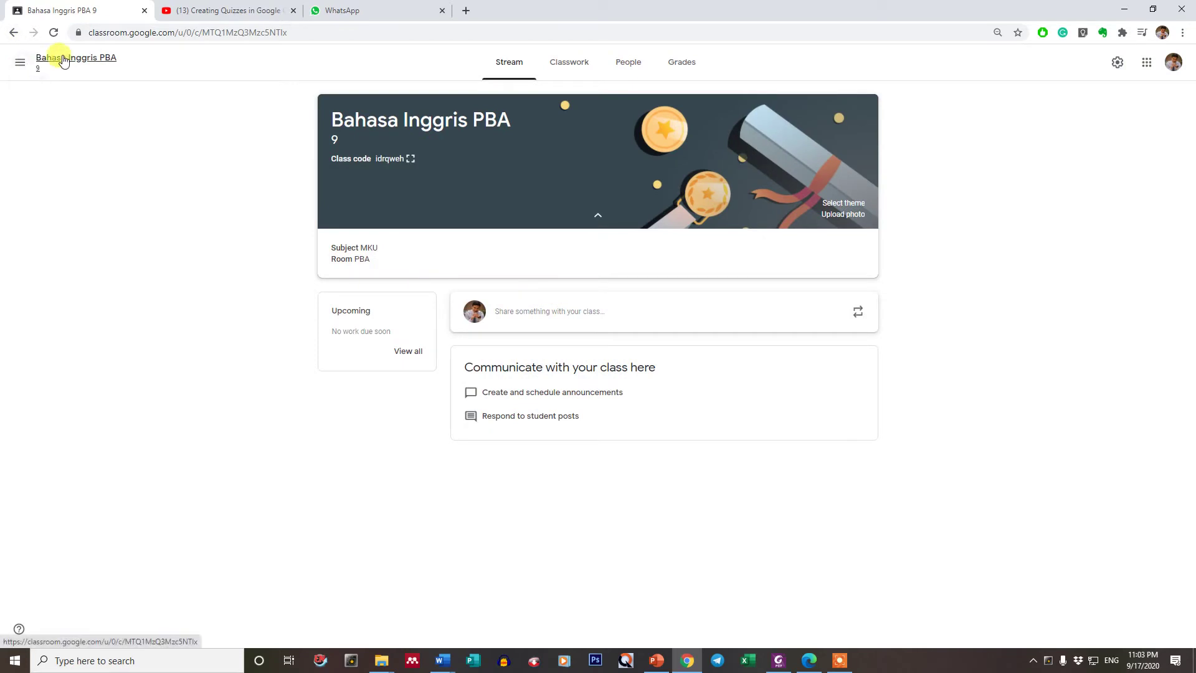
pyautogui.click(20, 64)
pyautogui.click(47, 62)
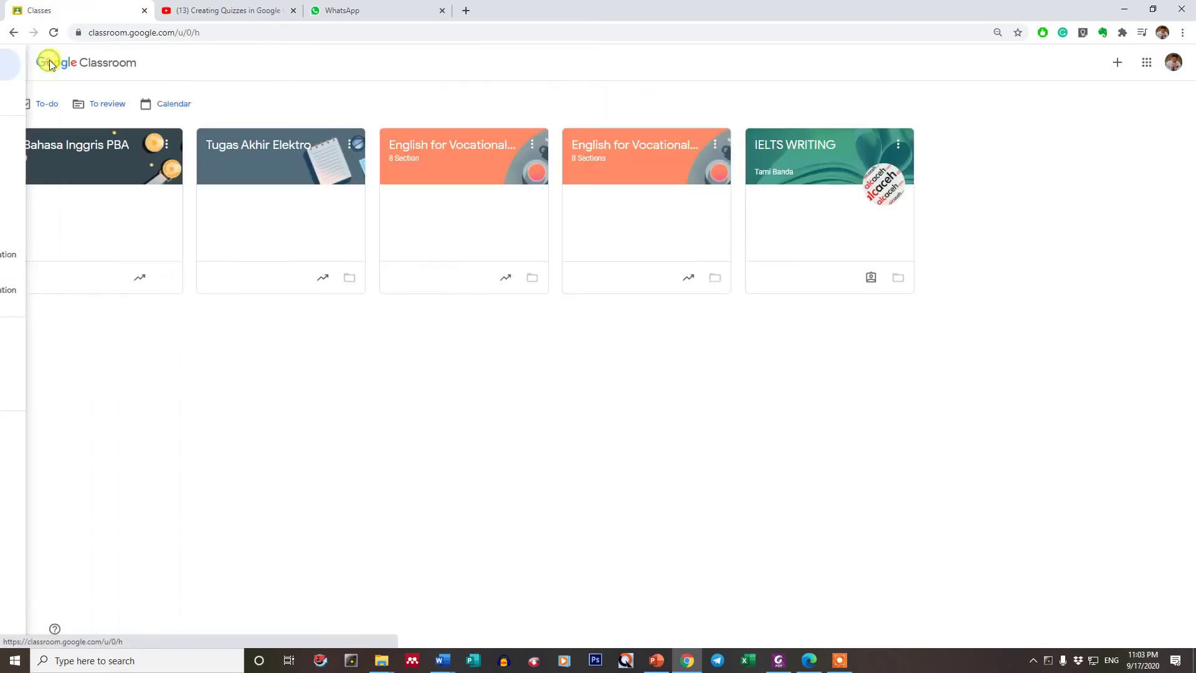
# - Start joining a class, paste into the code field, then clear the wrong text and leave
pyautogui.click(1119, 64)
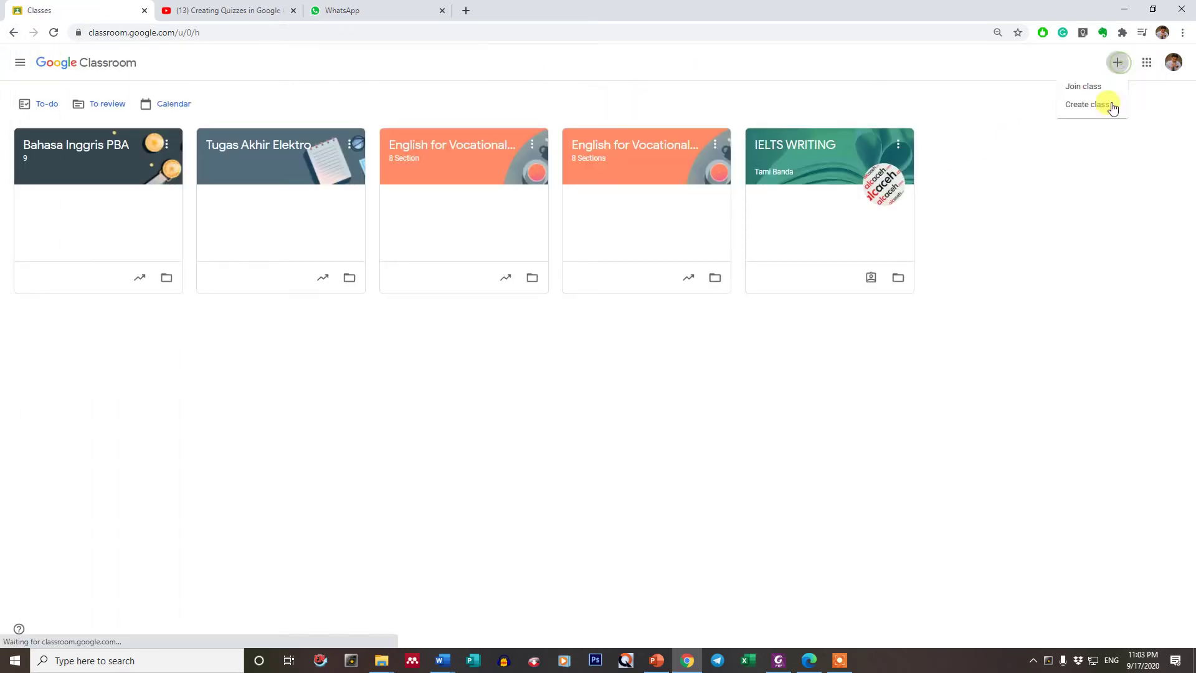
pyautogui.click(1069, 86)
pyautogui.click(521, 223)
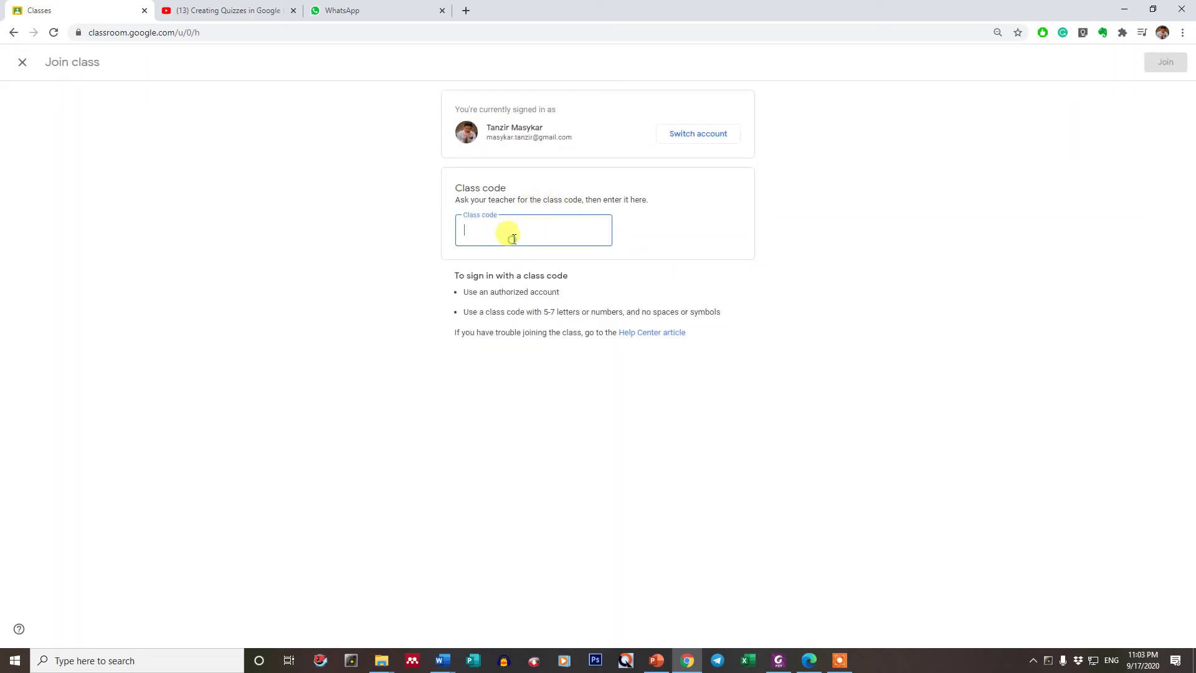
pyautogui.write('2)\tHadi')
pyautogui.moveTo(526, 232); pyautogui.dragTo(406, 227)
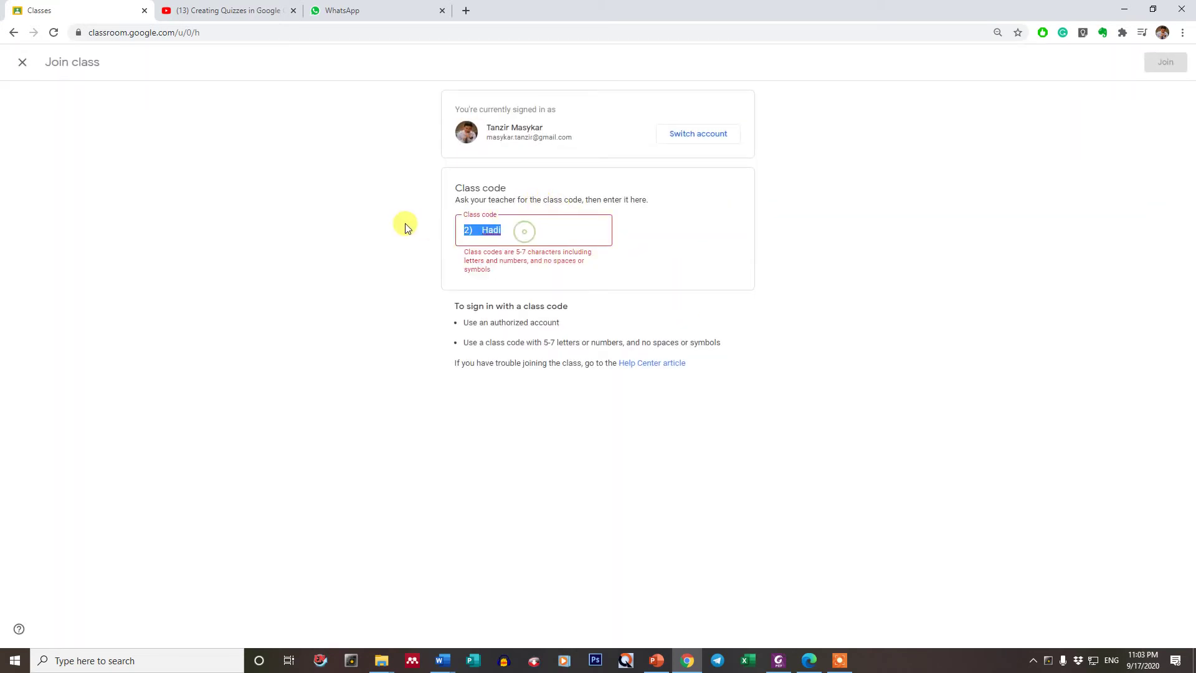
pyautogui.press('BackSpace')
pyautogui.click(25, 61)
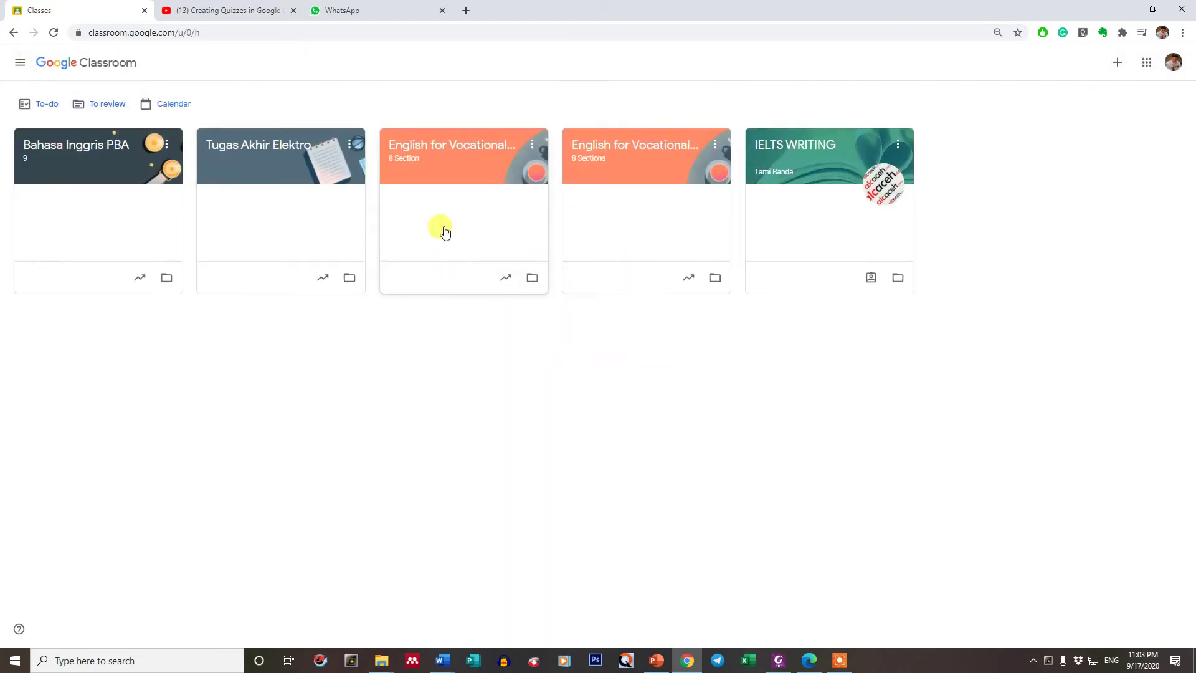
# - Copy the enlarged class code from Bahasa Inggris PBA and return to Classes
pyautogui.click(106, 165)
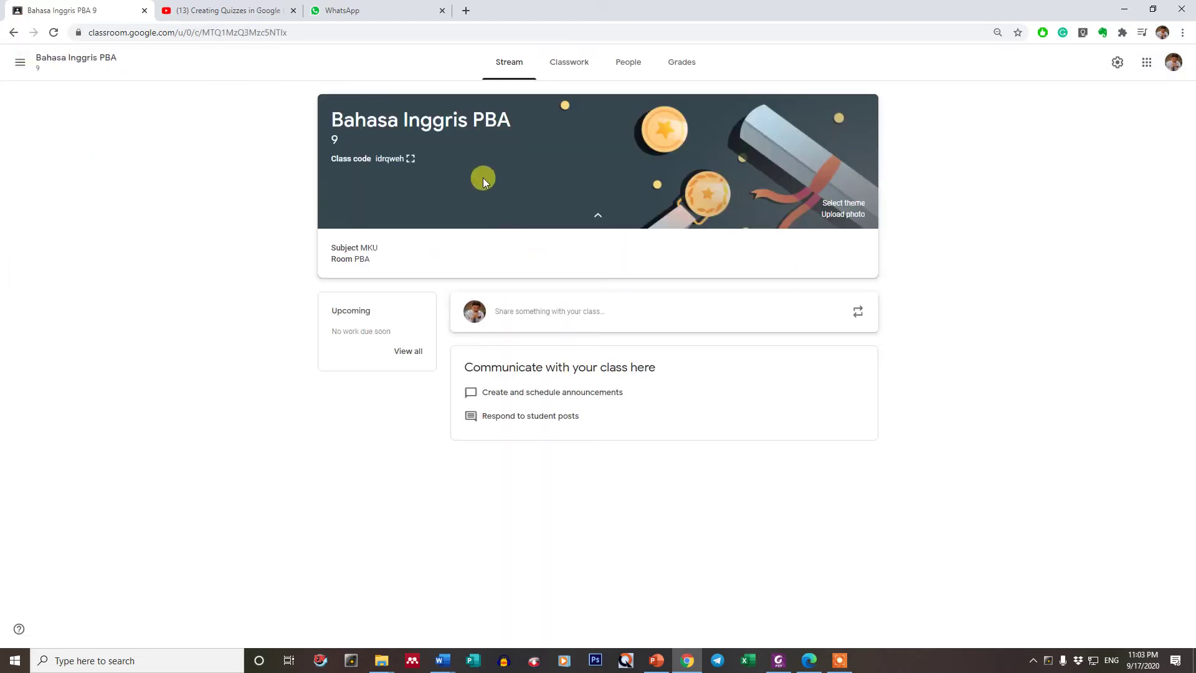
pyautogui.click(402, 163)
pyautogui.doubleClick(641, 340)
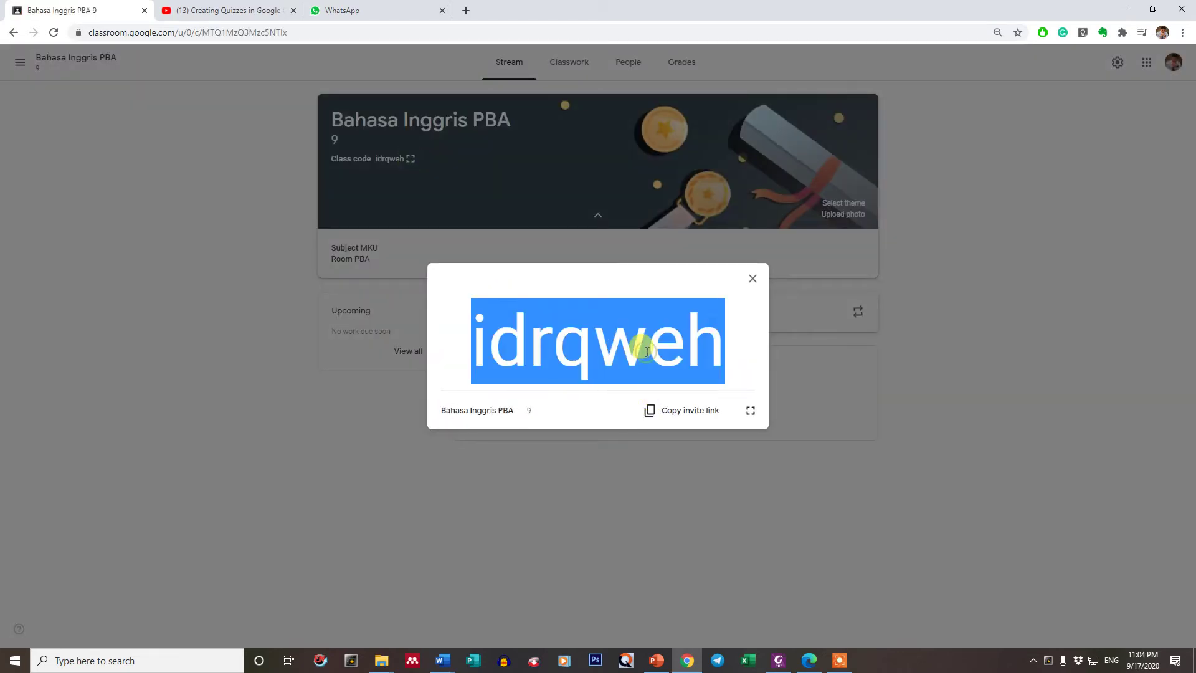
pyautogui.click(752, 279)
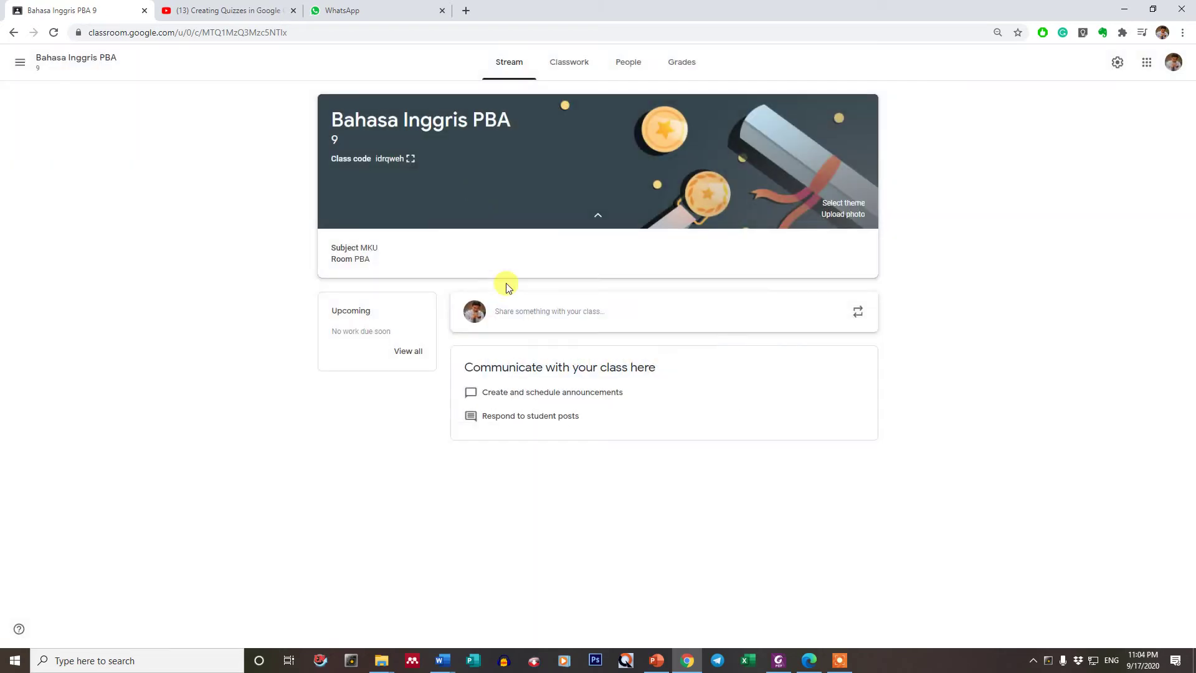
pyautogui.click(25, 64)
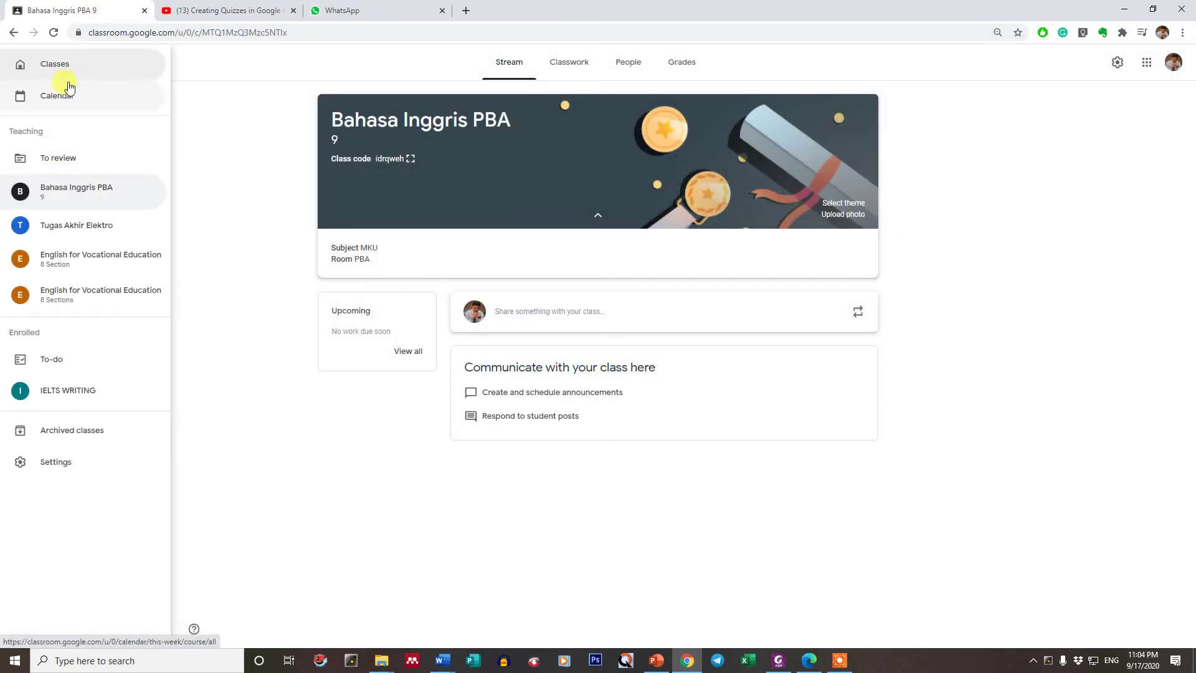
pyautogui.click(68, 75)
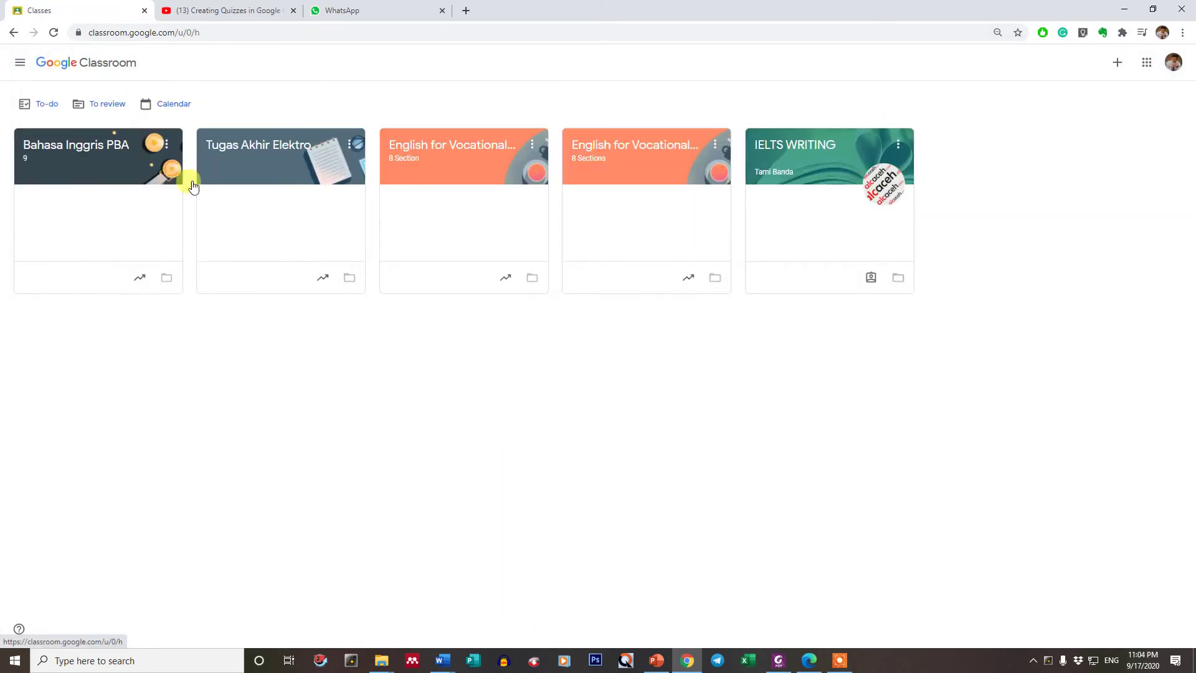
# - Paste the class code into Join class, submit it, then reopen Bahasa Inggris PBA
pyautogui.click(1117, 65)
pyautogui.click(1073, 87)
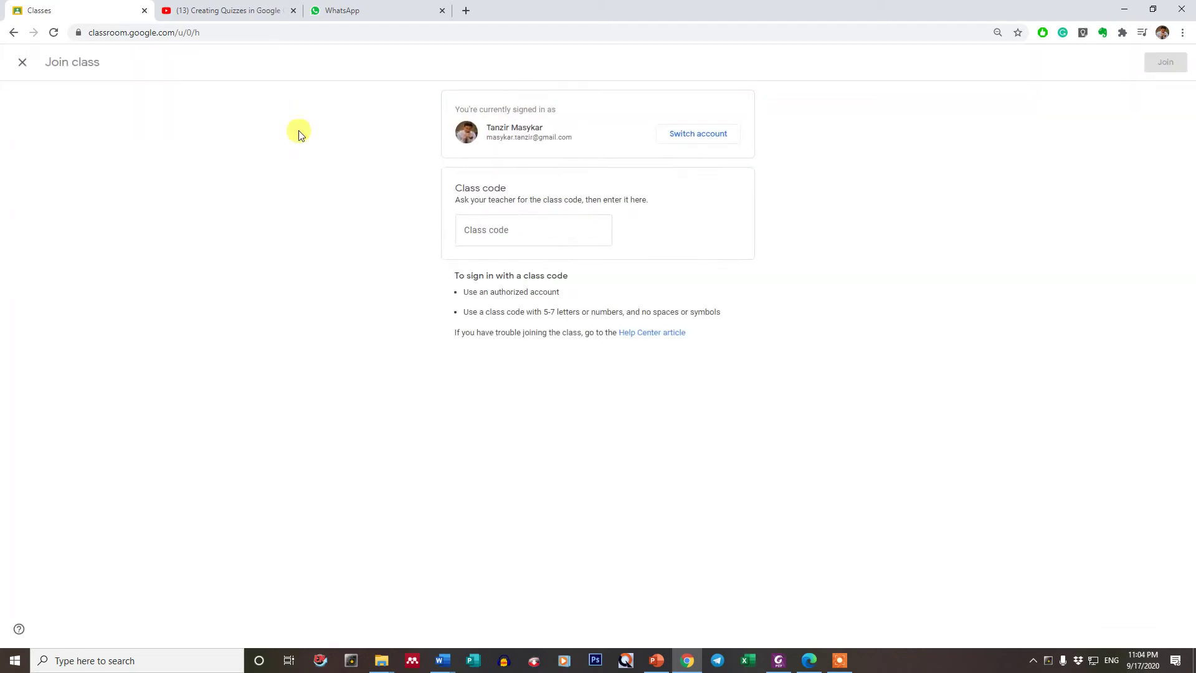
pyautogui.click(484, 231)
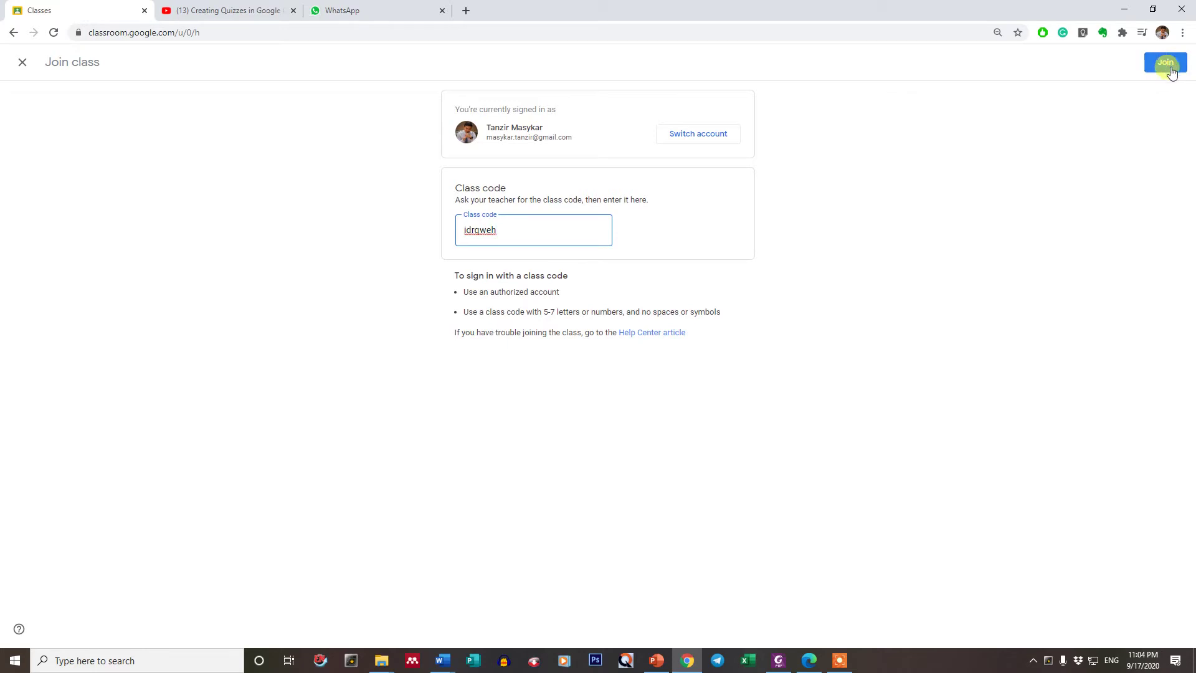
pyautogui.click(1163, 61)
pyautogui.click(22, 63)
pyautogui.click(27, 208)
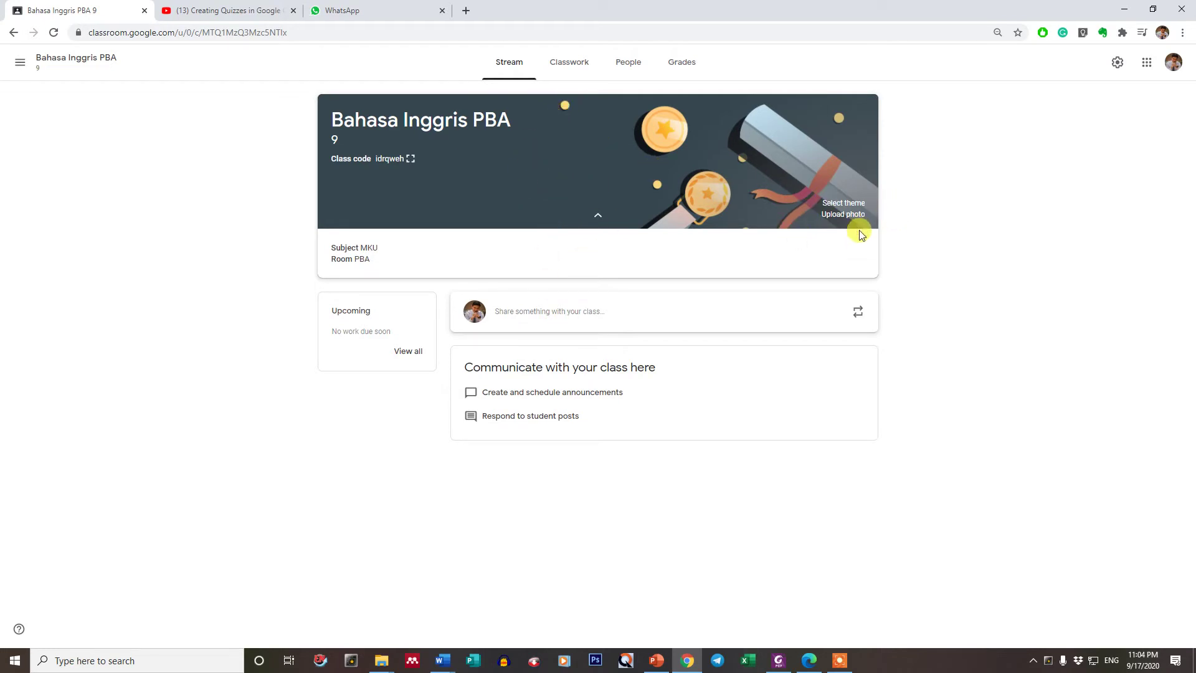
# - Dismiss the banner photo upload, then browse the Classwork, People, Grades and Stream tabs
pyautogui.click(842, 213)
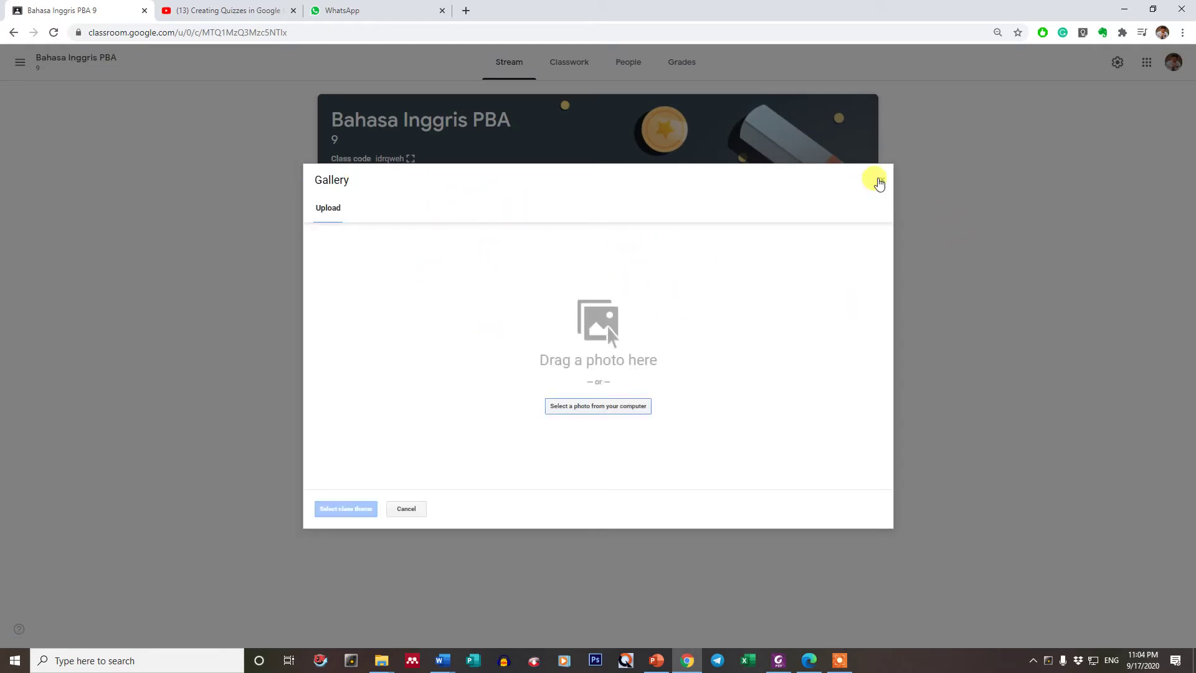
pyautogui.click(881, 180)
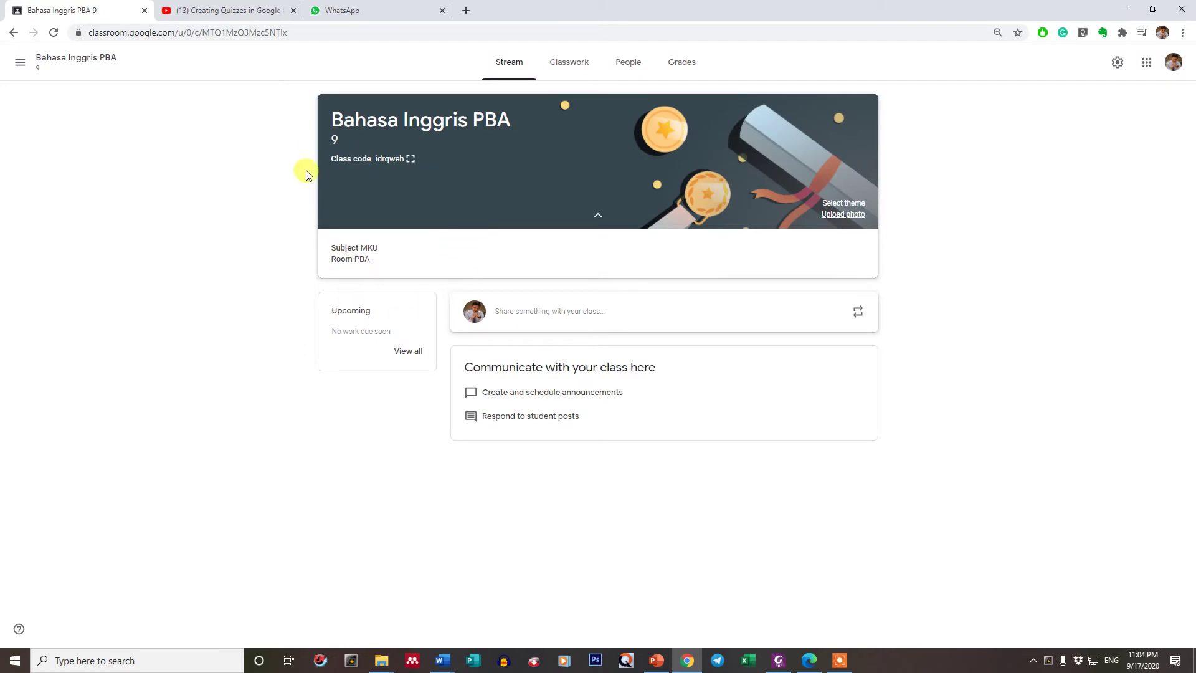
pyautogui.click(558, 60)
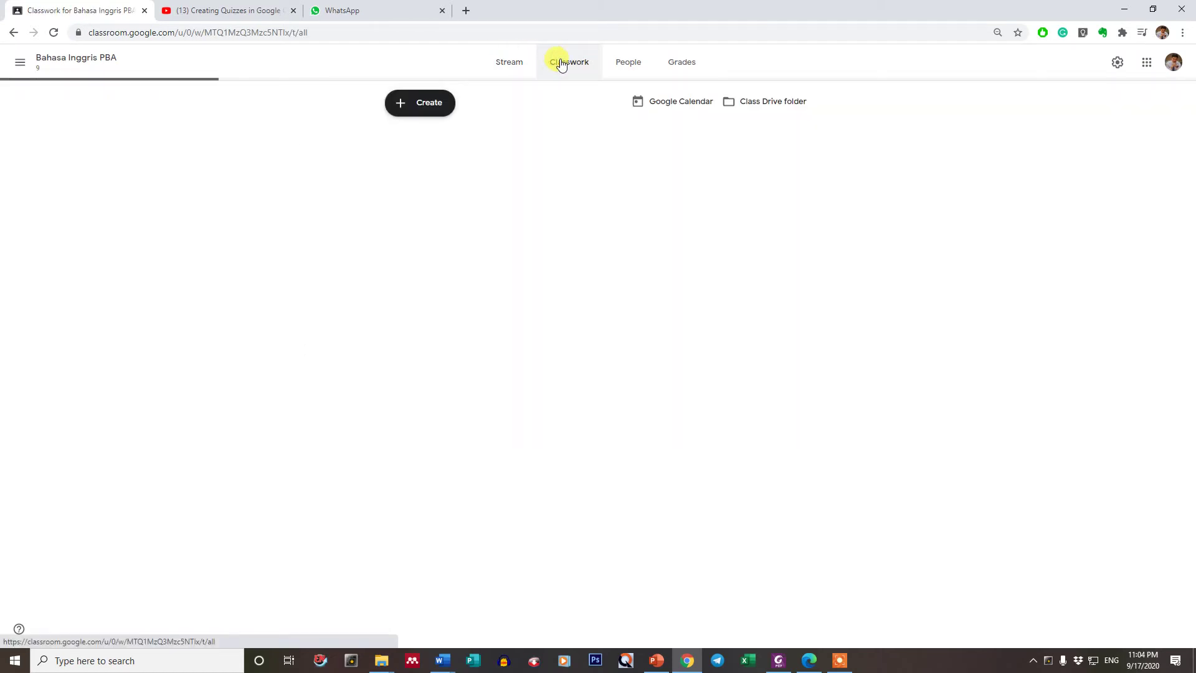
pyautogui.click(623, 65)
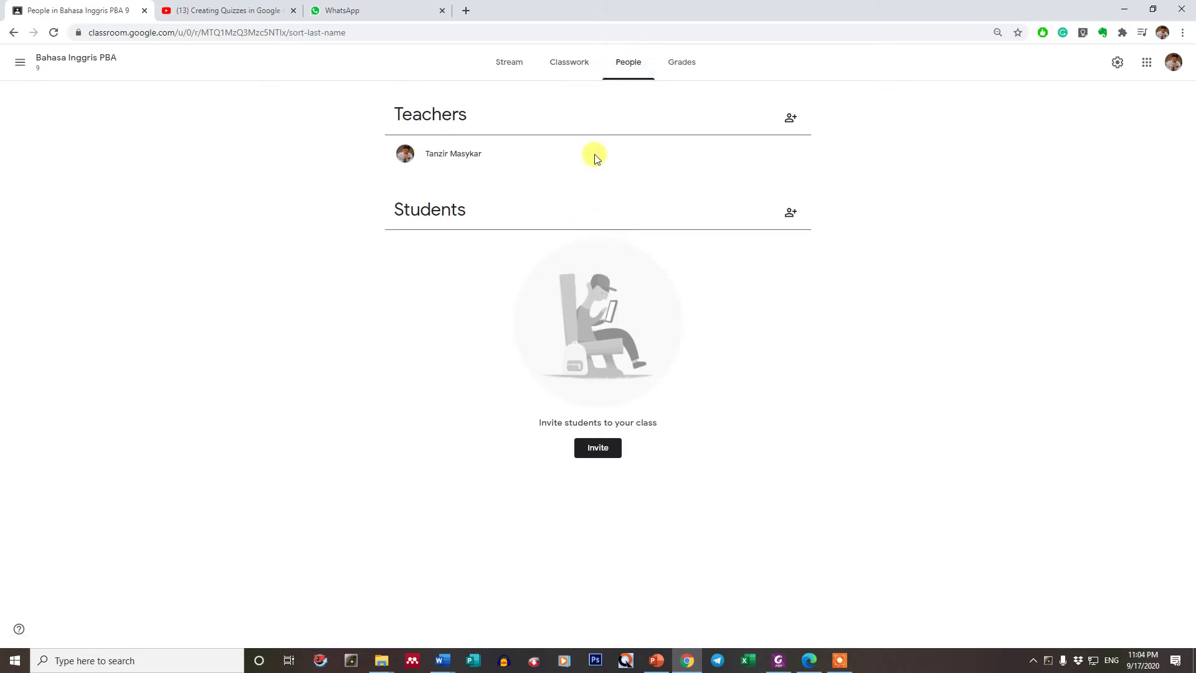
pyautogui.click(688, 65)
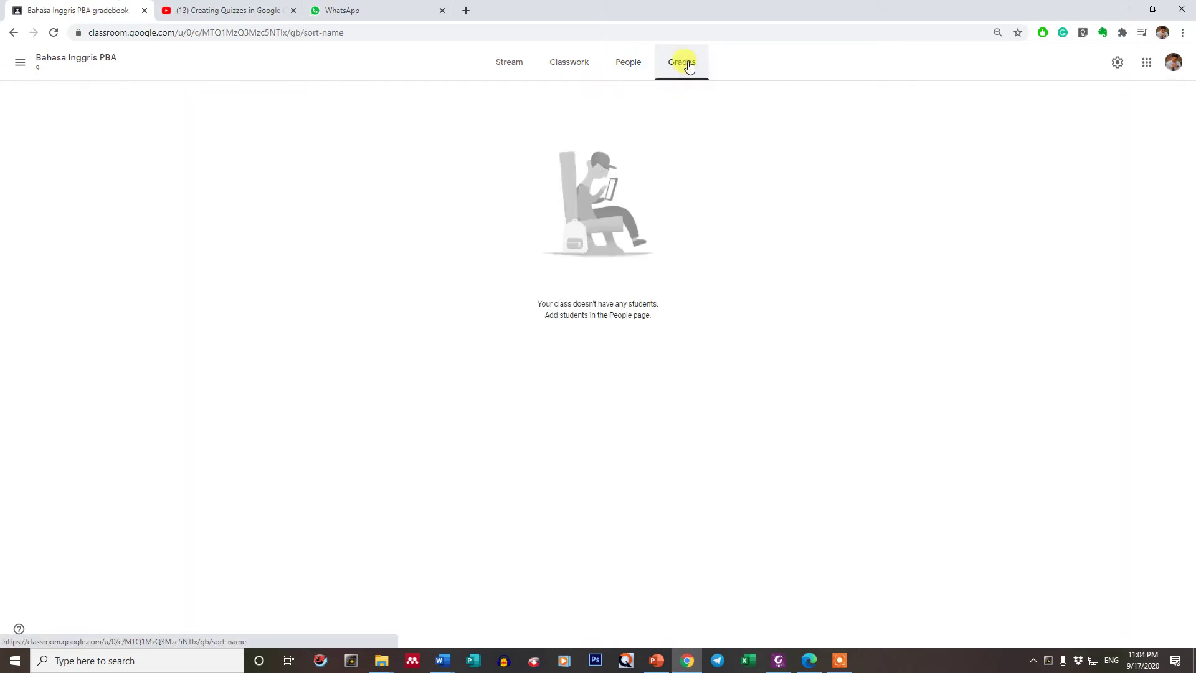
pyautogui.click(495, 65)
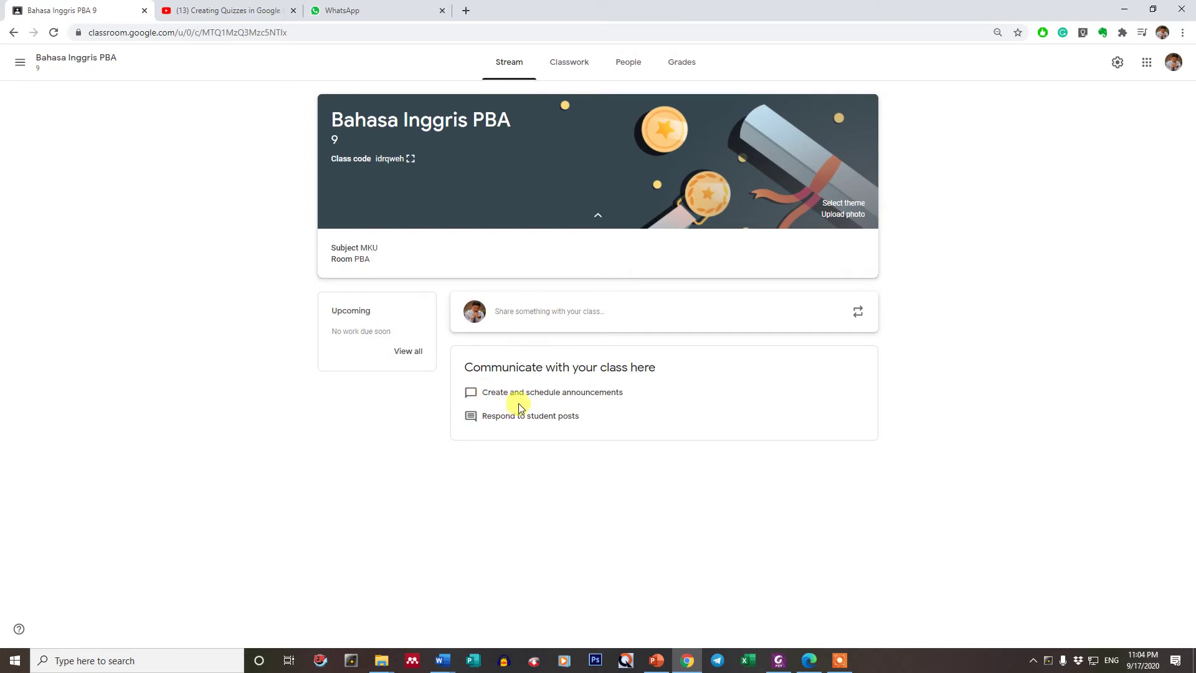
pyautogui.click(569, 62)
pyautogui.click(509, 63)
pyautogui.click(566, 63)
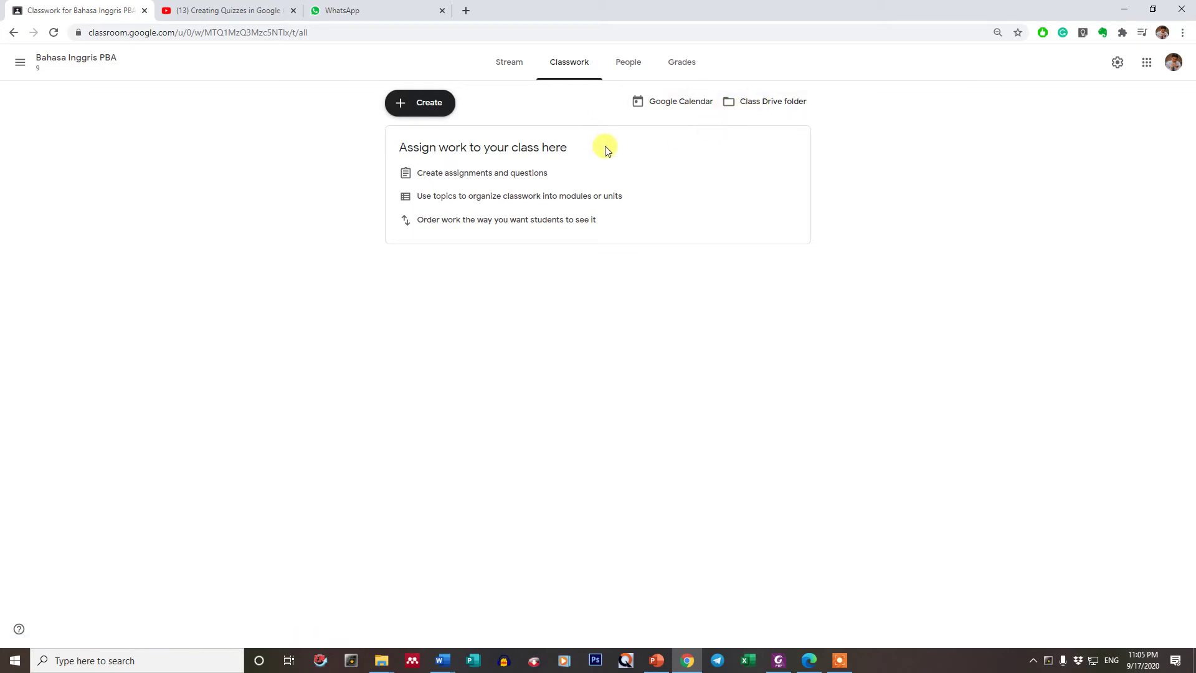
# - Open and cancel the invite-students dialog on People, then check Grades and Classwork
pyautogui.click(618, 68)
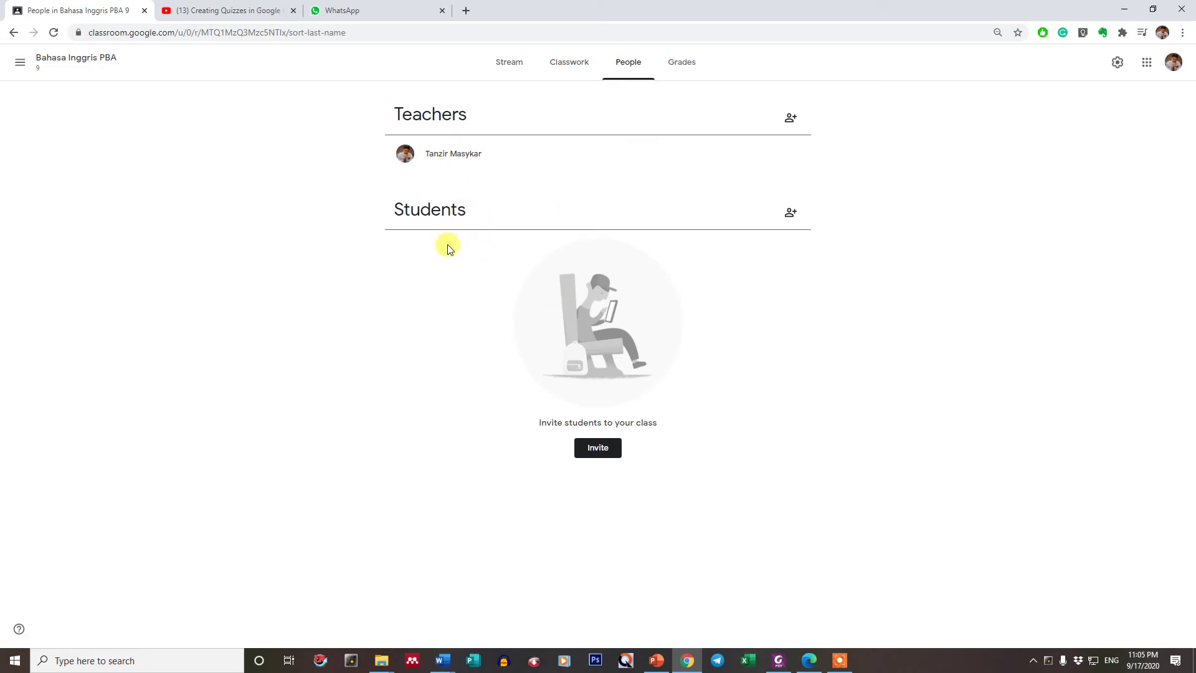
pyautogui.rightClick(563, 359)
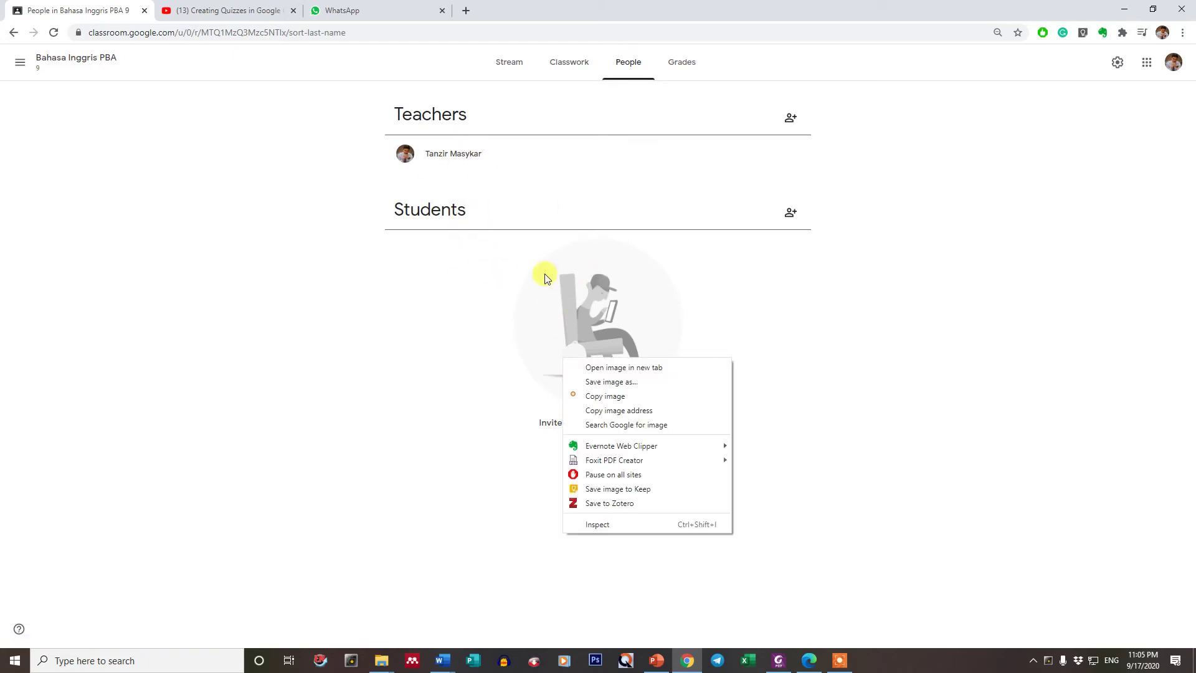
pyautogui.click(466, 284)
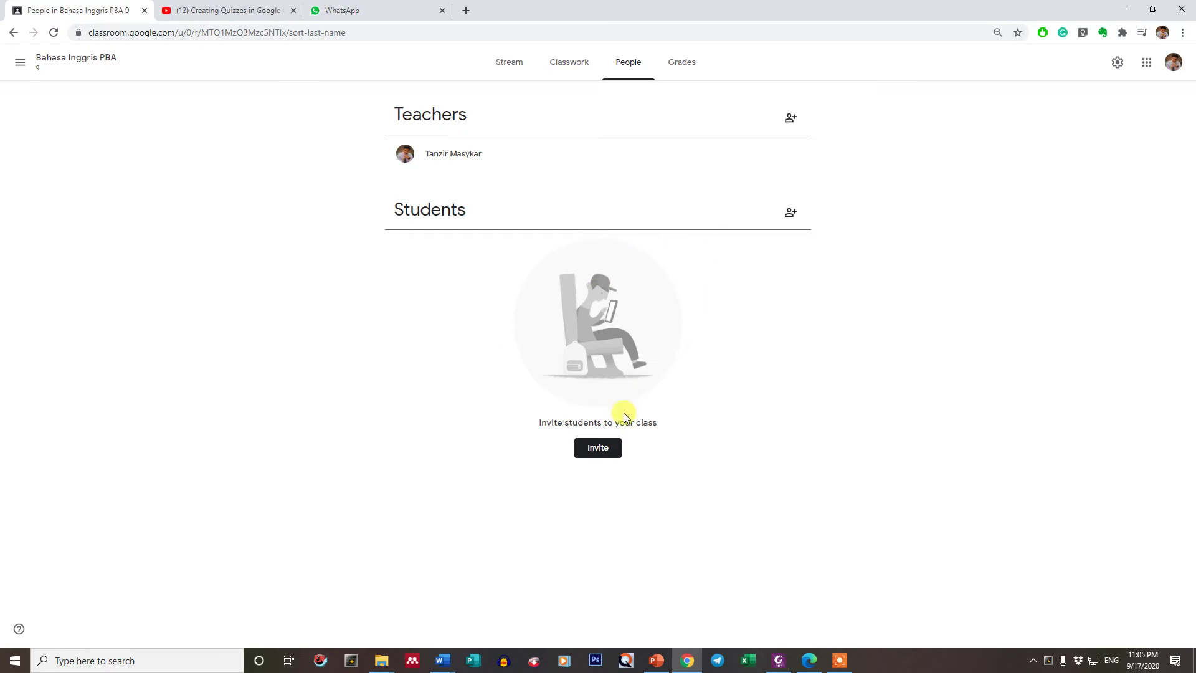
pyautogui.click(608, 447)
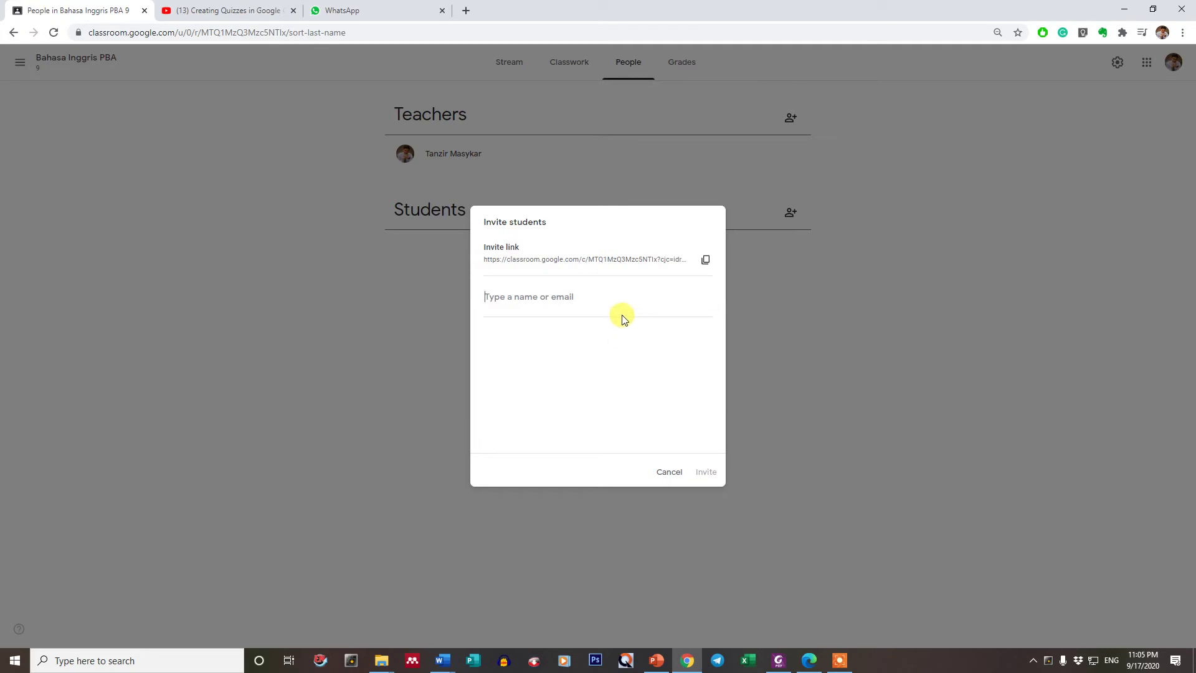
pyautogui.click(672, 474)
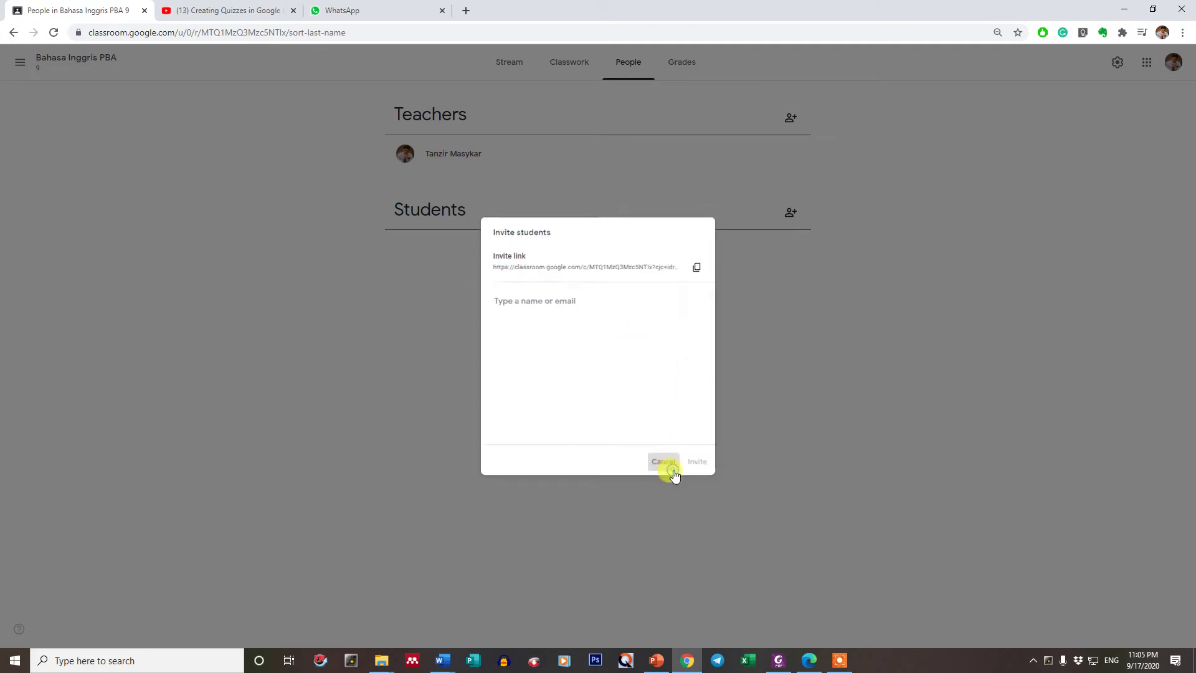
pyautogui.click(691, 72)
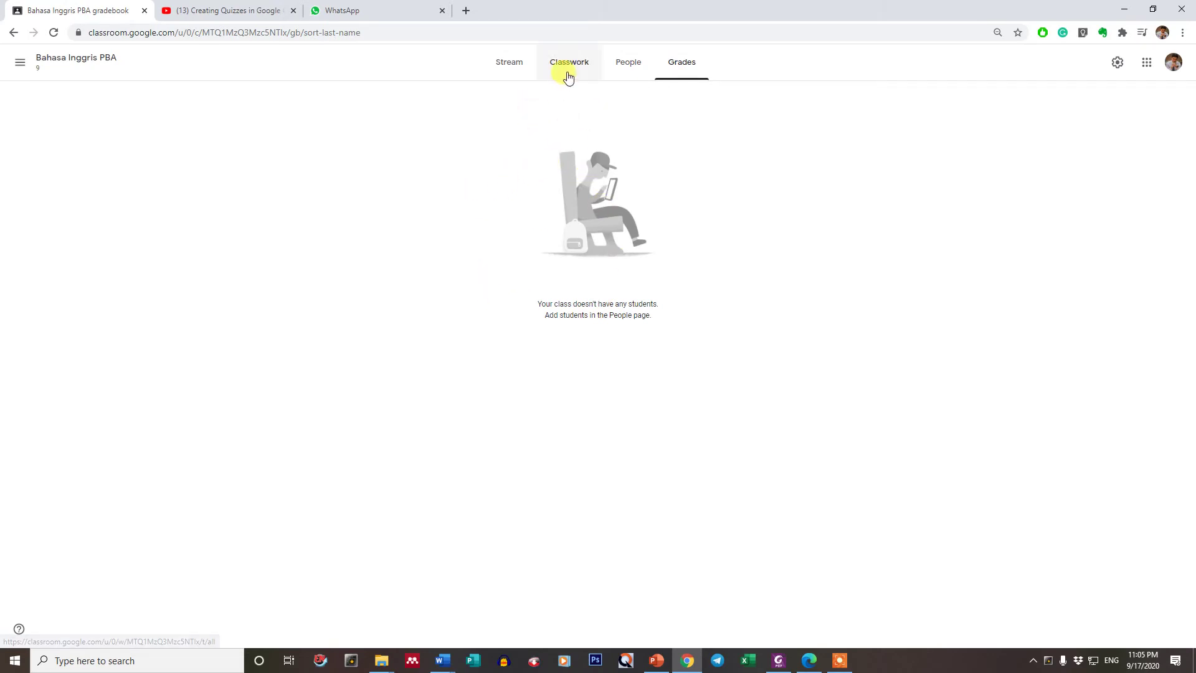
pyautogui.click(567, 73)
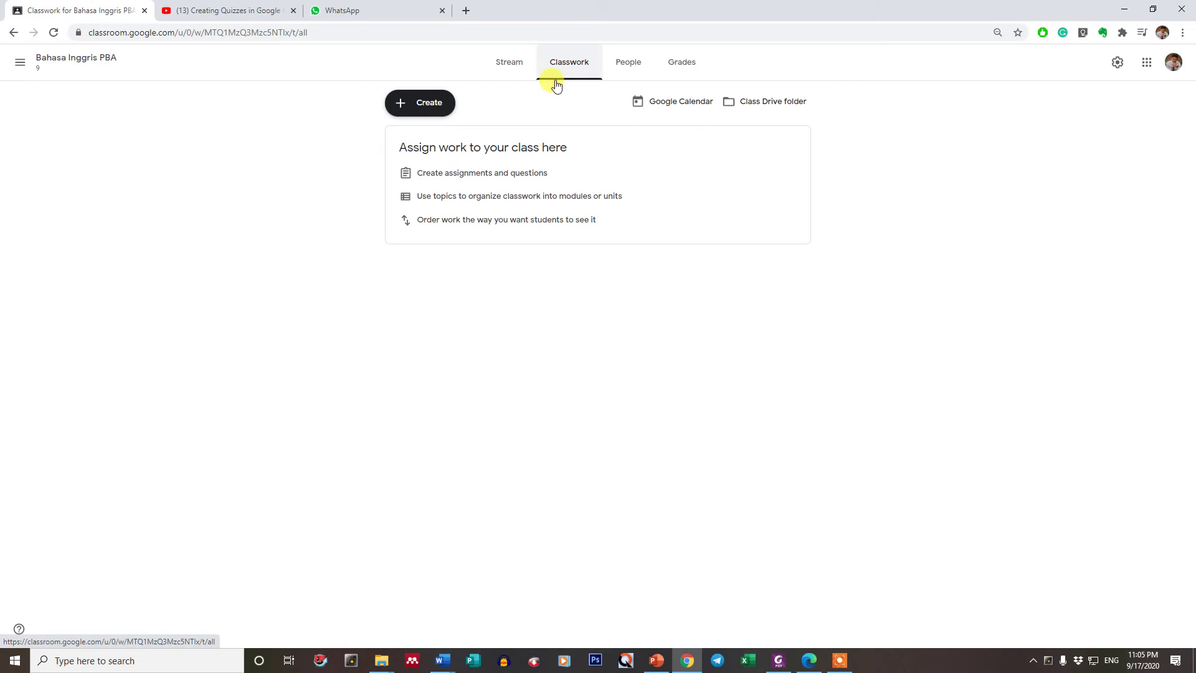
# - Create a new Classwork topic titled 'Introduction', fixing the typos in the name before adding it
pyautogui.click(441, 104)
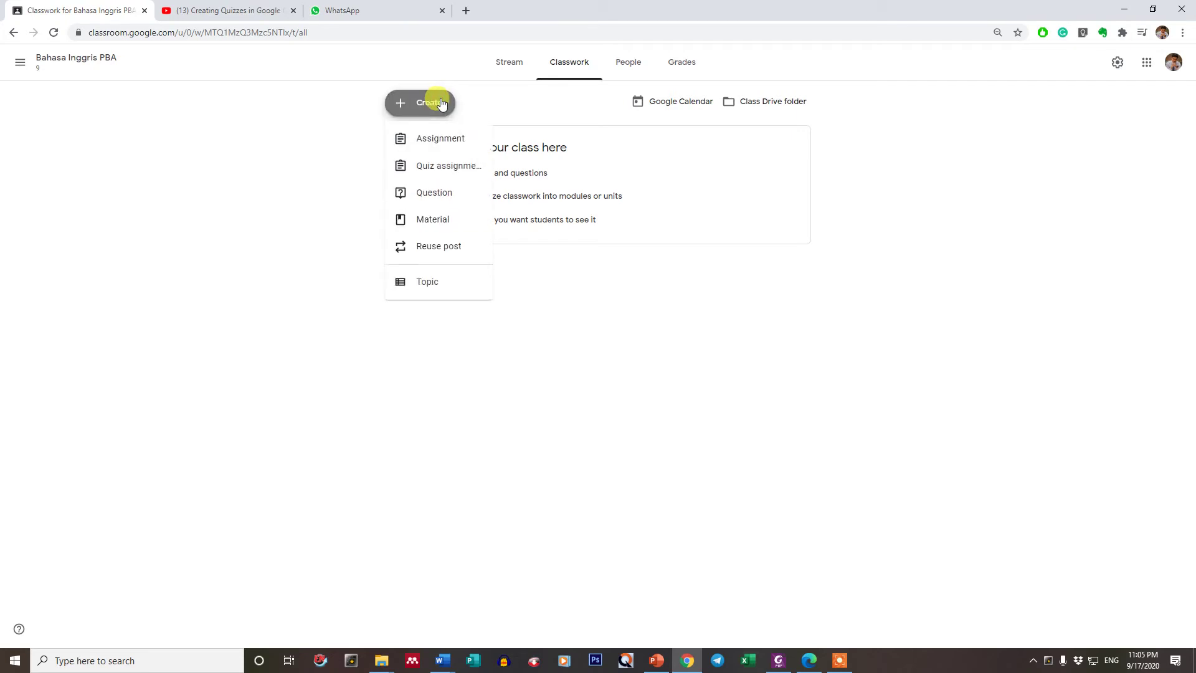
pyautogui.click(441, 104)
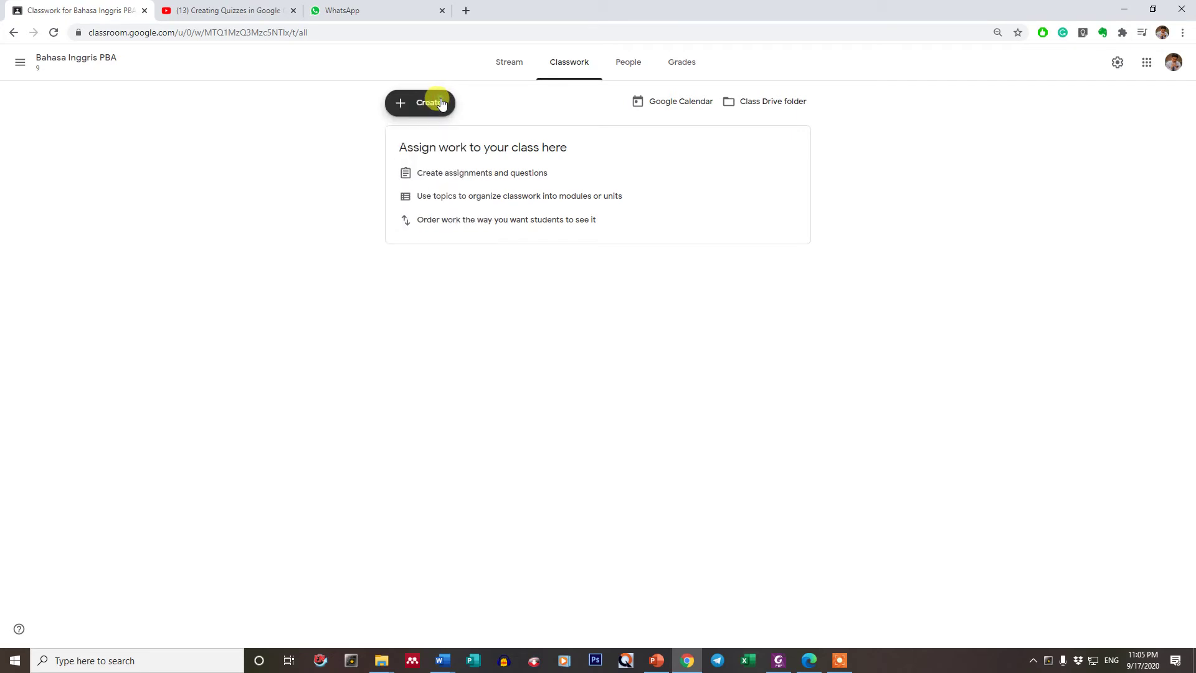
pyautogui.click(407, 103)
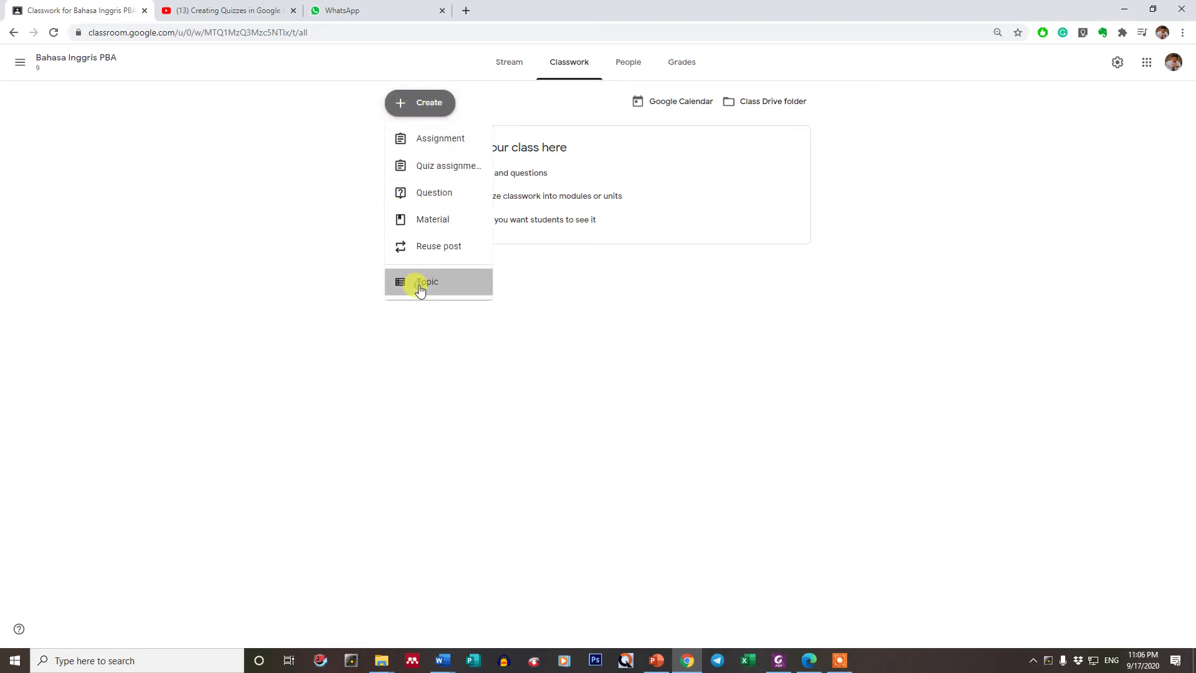
pyautogui.click(420, 285)
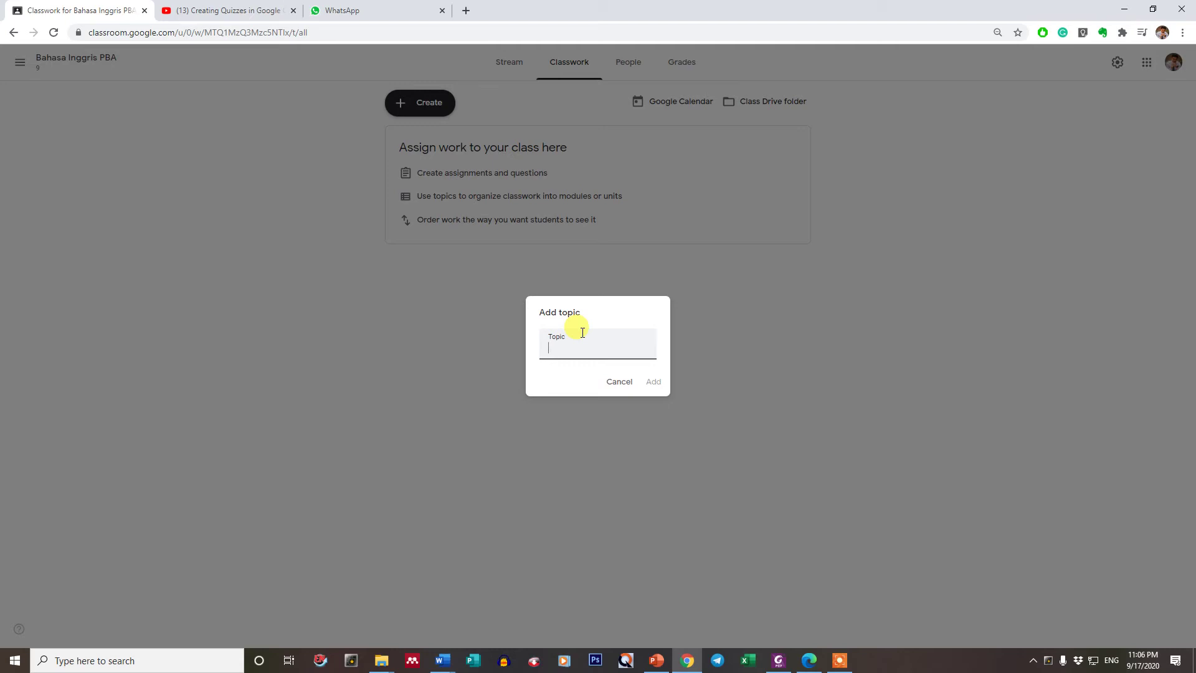
pyautogui.write('H')
pyautogui.press('BackSpace')
pyautogui.press('BackSpace')
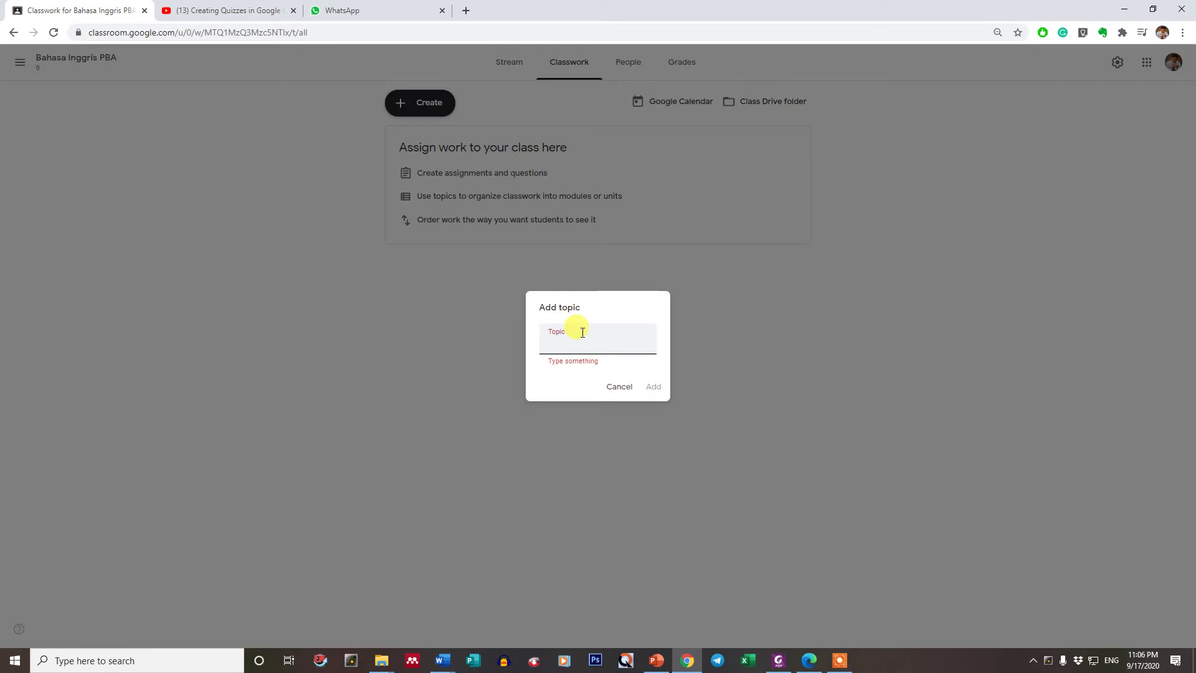
pyautogui.write('Intro')
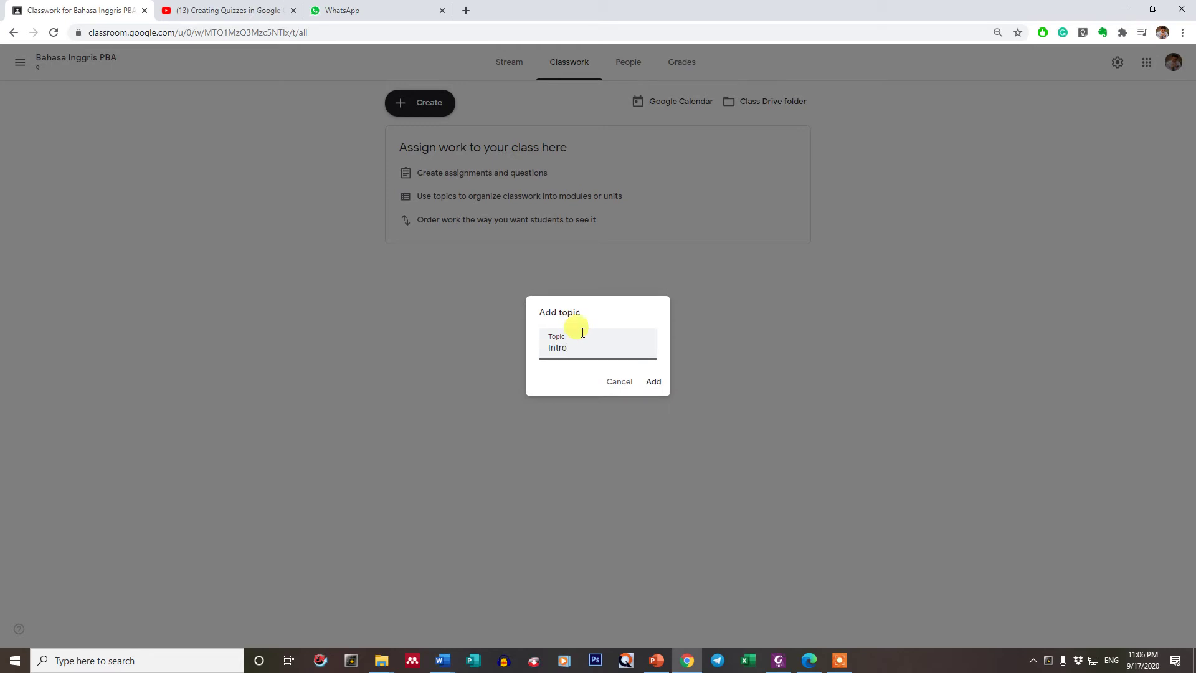
pyautogui.write('du')
pyautogui.press('BackSpace')
pyautogui.write('duction')
pyautogui.click(654, 381)
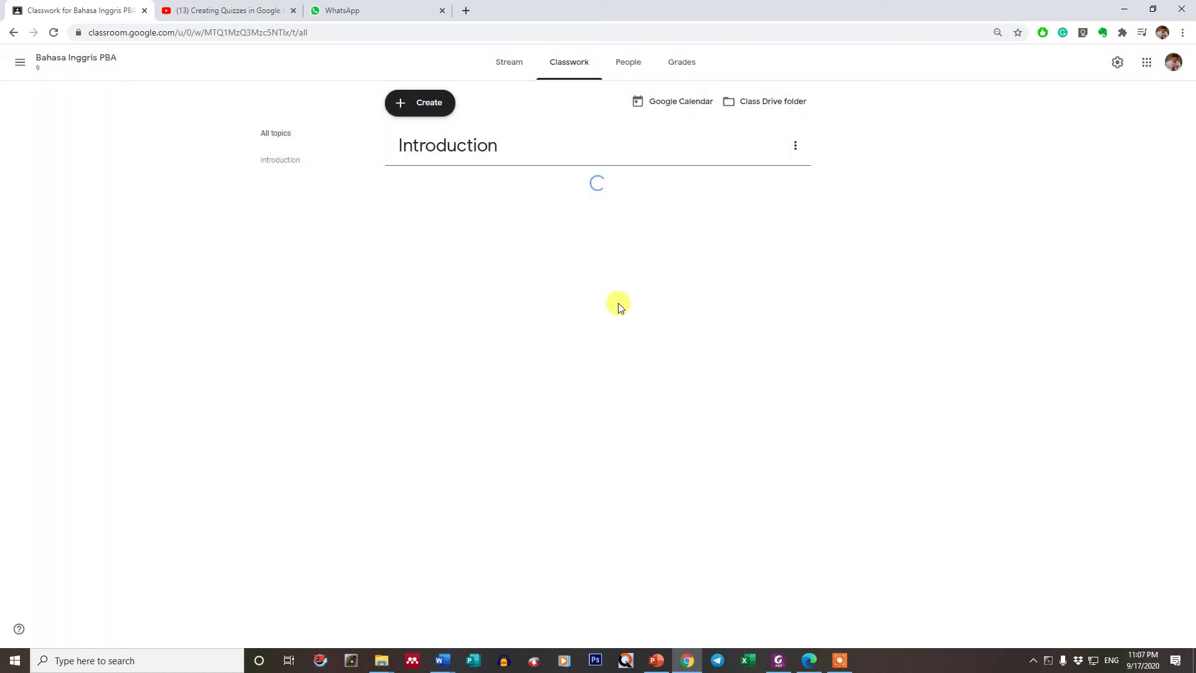
# - Create another topic named 'Helllo' so it appears above Introduction
pyautogui.click(421, 100)
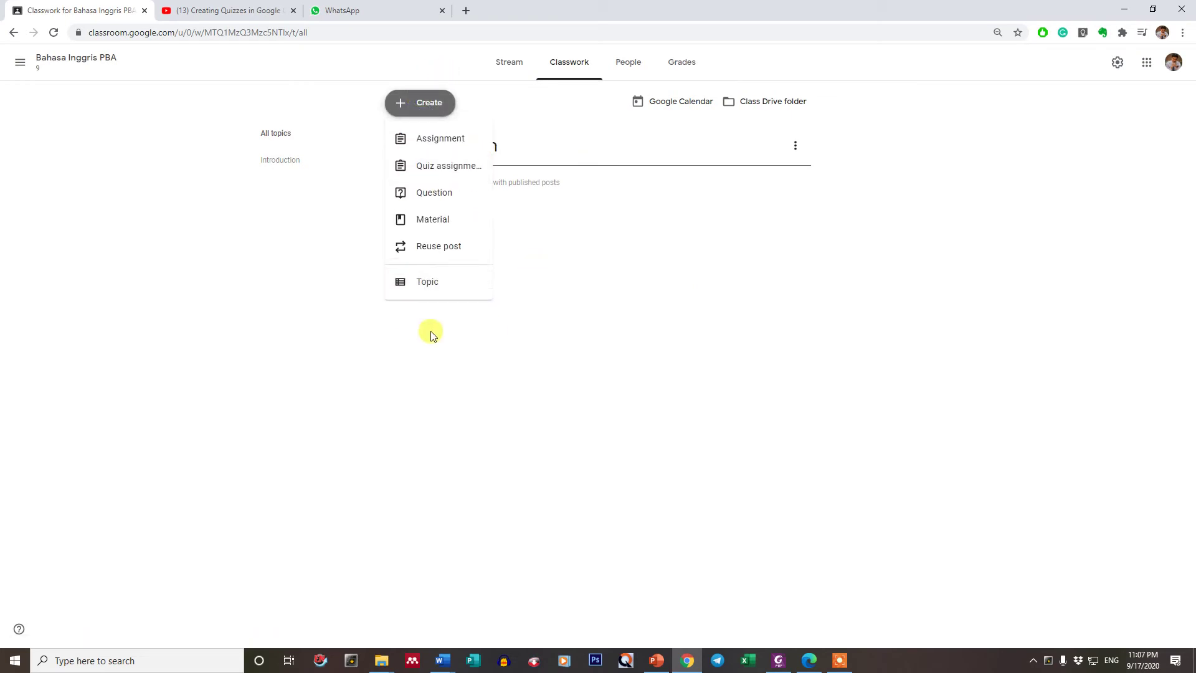
pyautogui.click(429, 279)
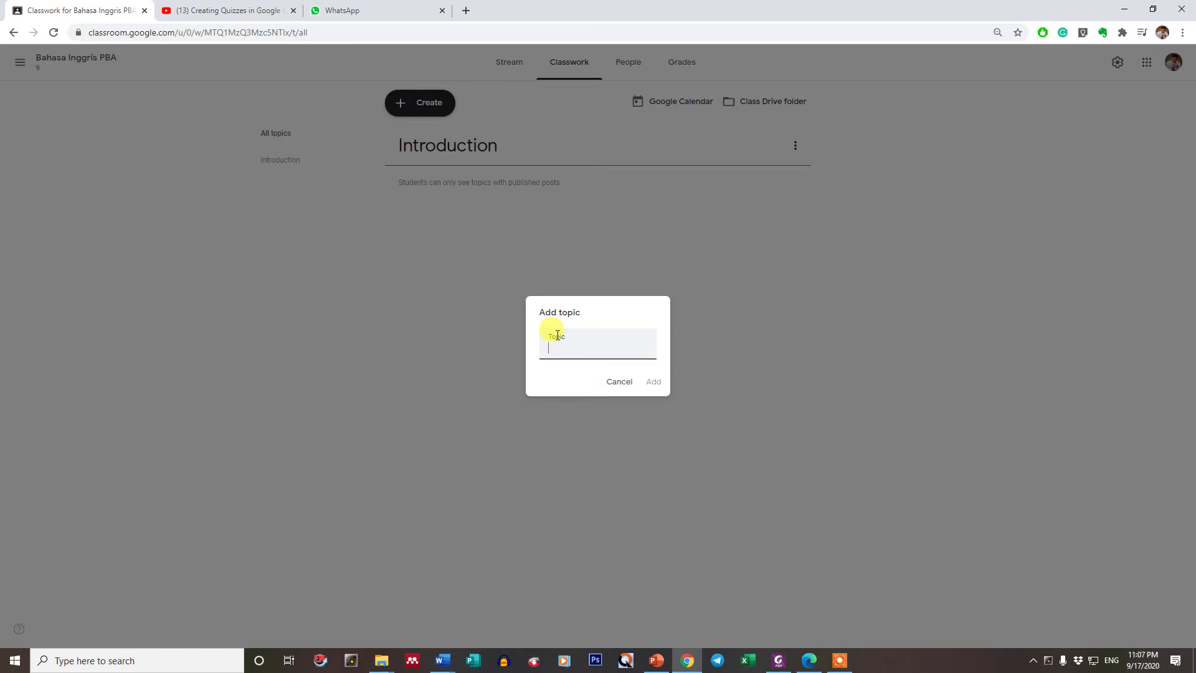
pyautogui.write('Helllo')
pyautogui.click(653, 383)
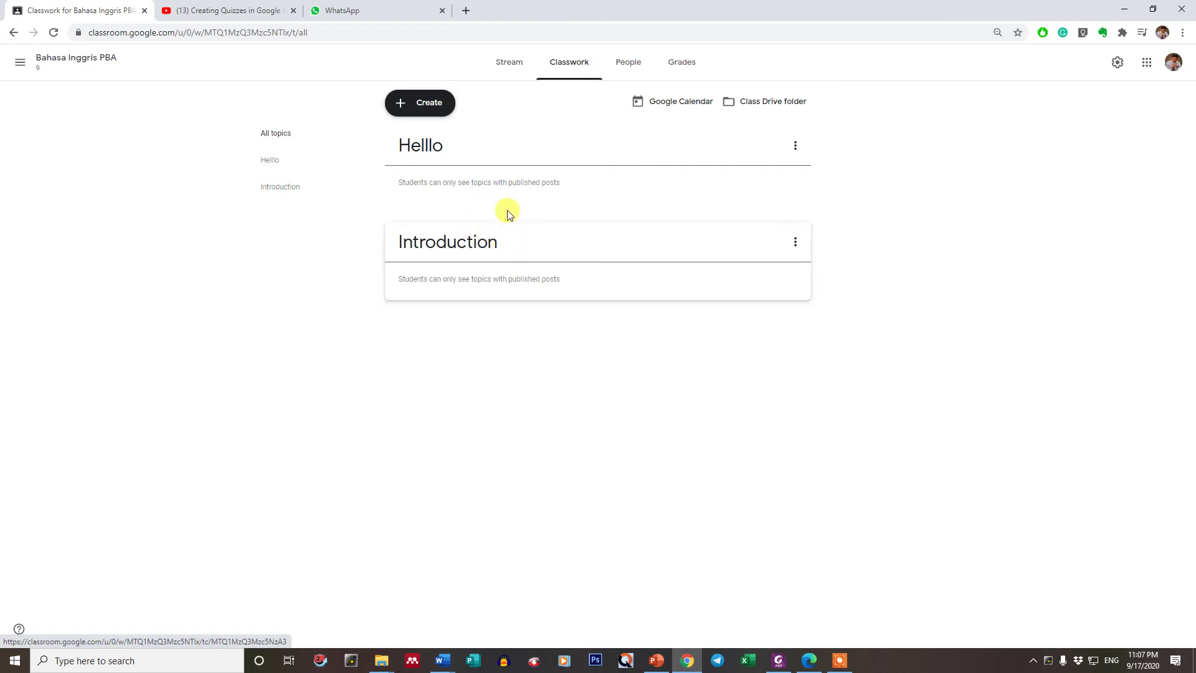
# - Move Helllo below Introduction, then add a new topic named 'My Name'
pyautogui.click(796, 150)
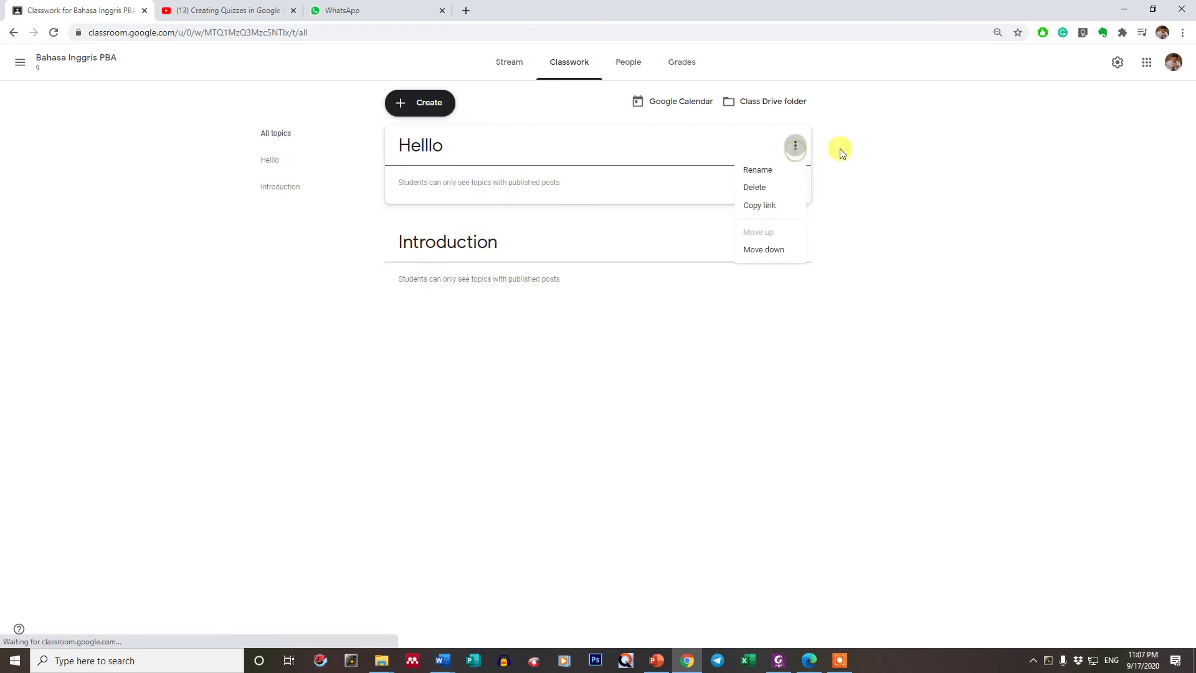
pyautogui.click(772, 251)
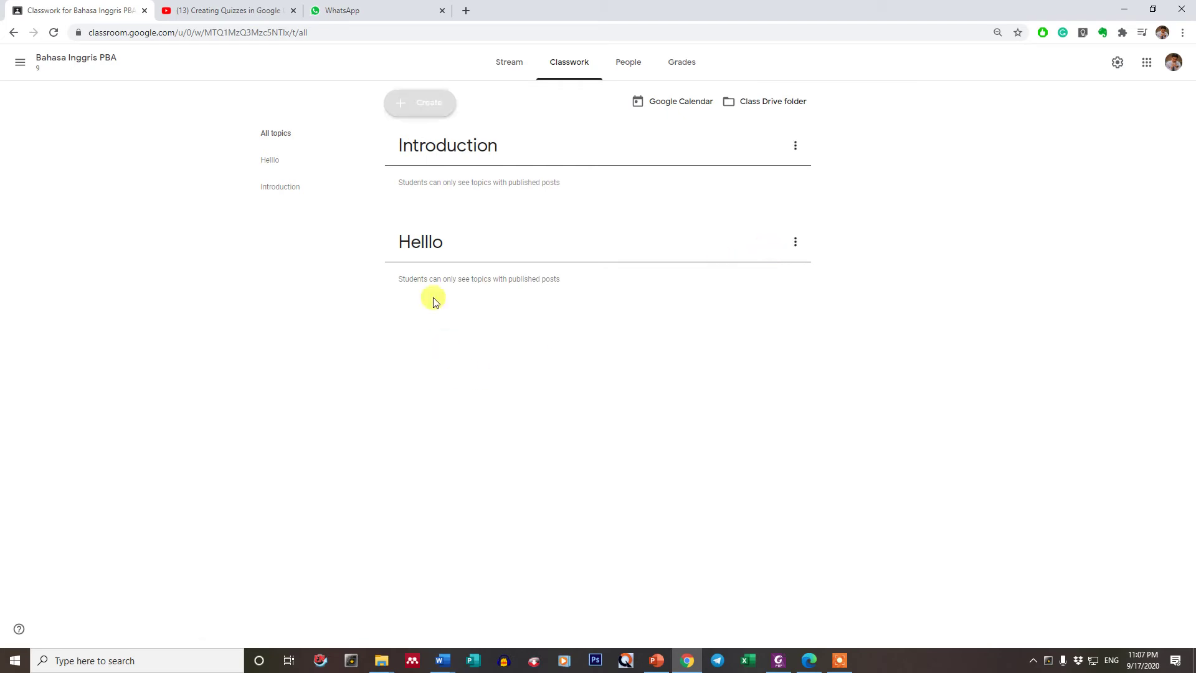
pyautogui.click(427, 105)
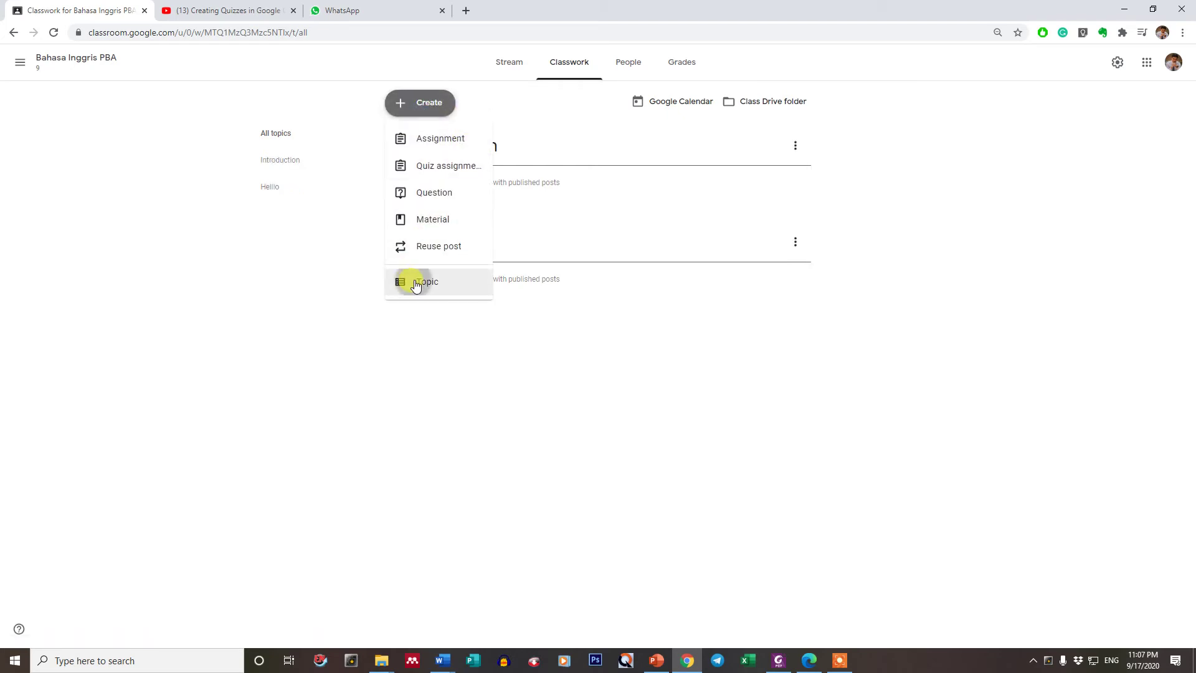
pyautogui.click(416, 279)
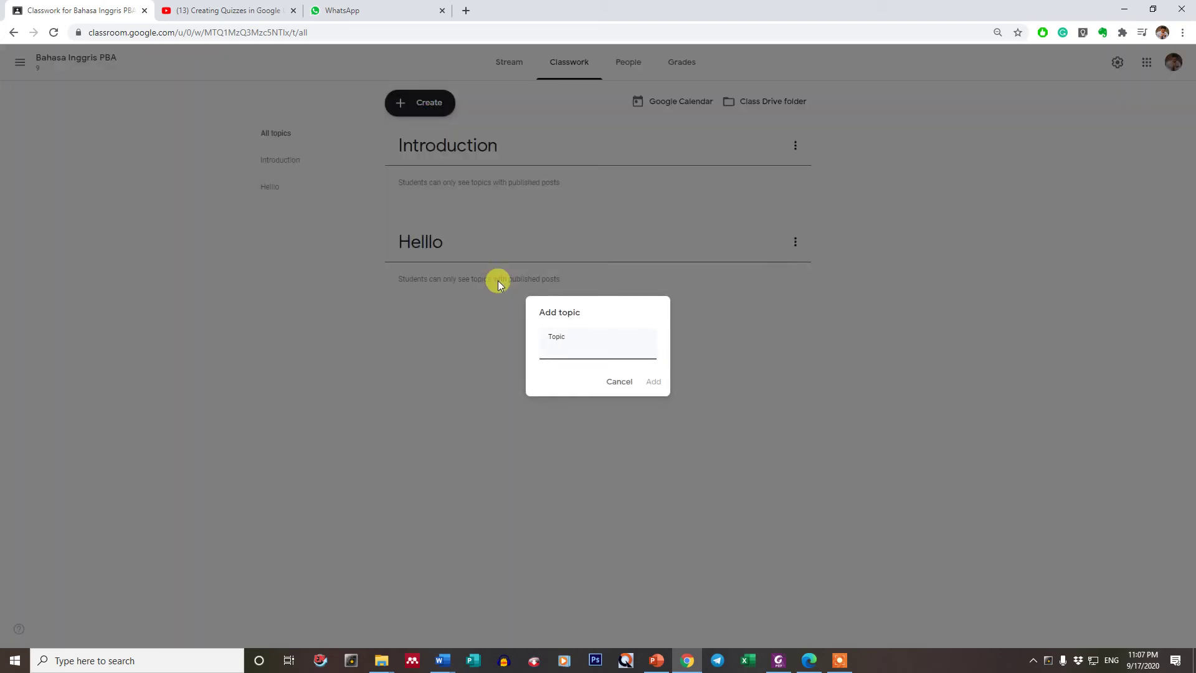
pyautogui.write('My Name')
pyautogui.click(651, 381)
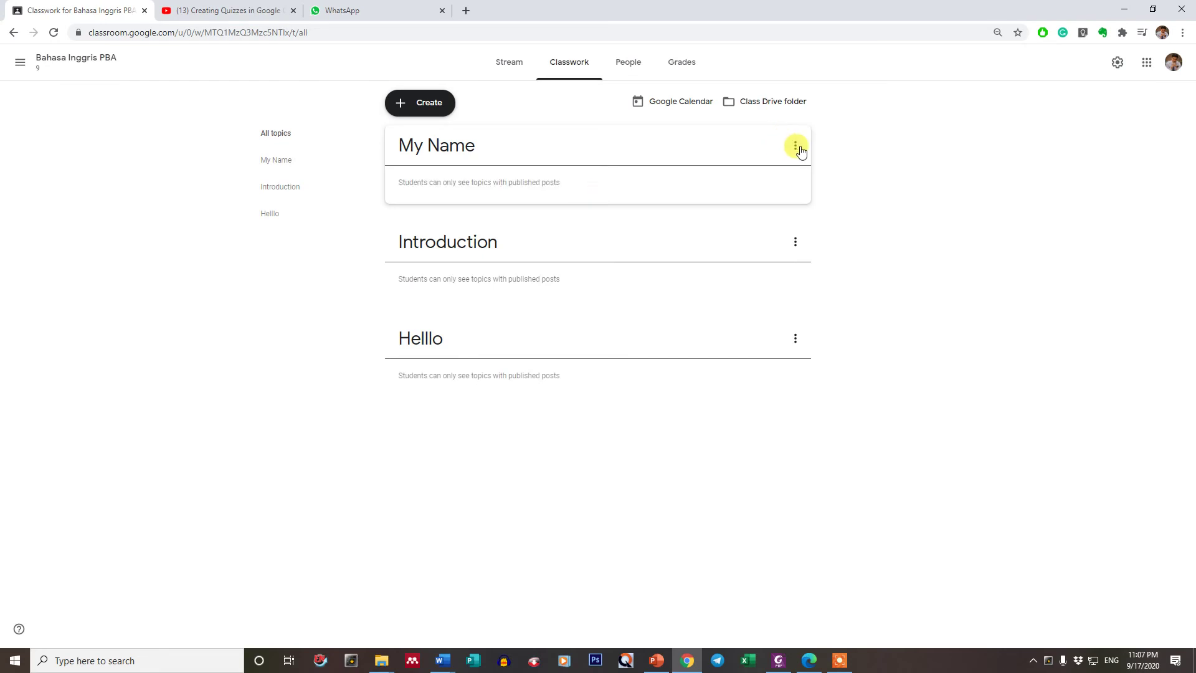
# - Move the My Name topic down twice so it sits below Helllo
pyautogui.click(796, 147)
pyautogui.click(774, 251)
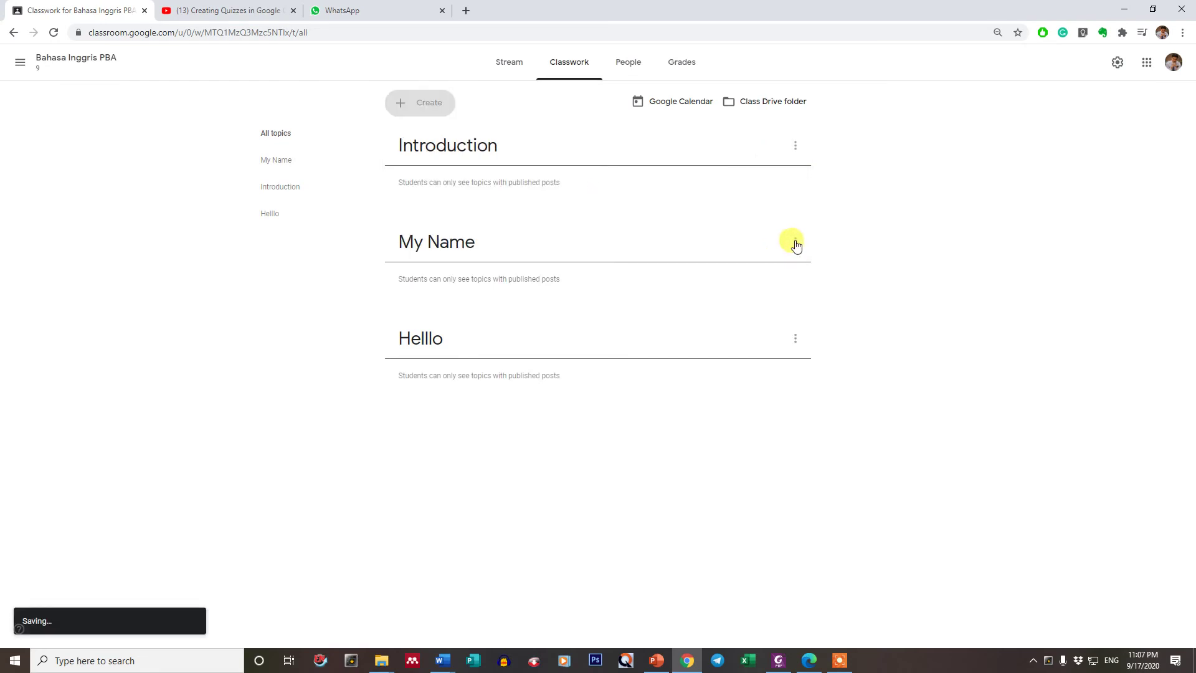
pyautogui.click(795, 243)
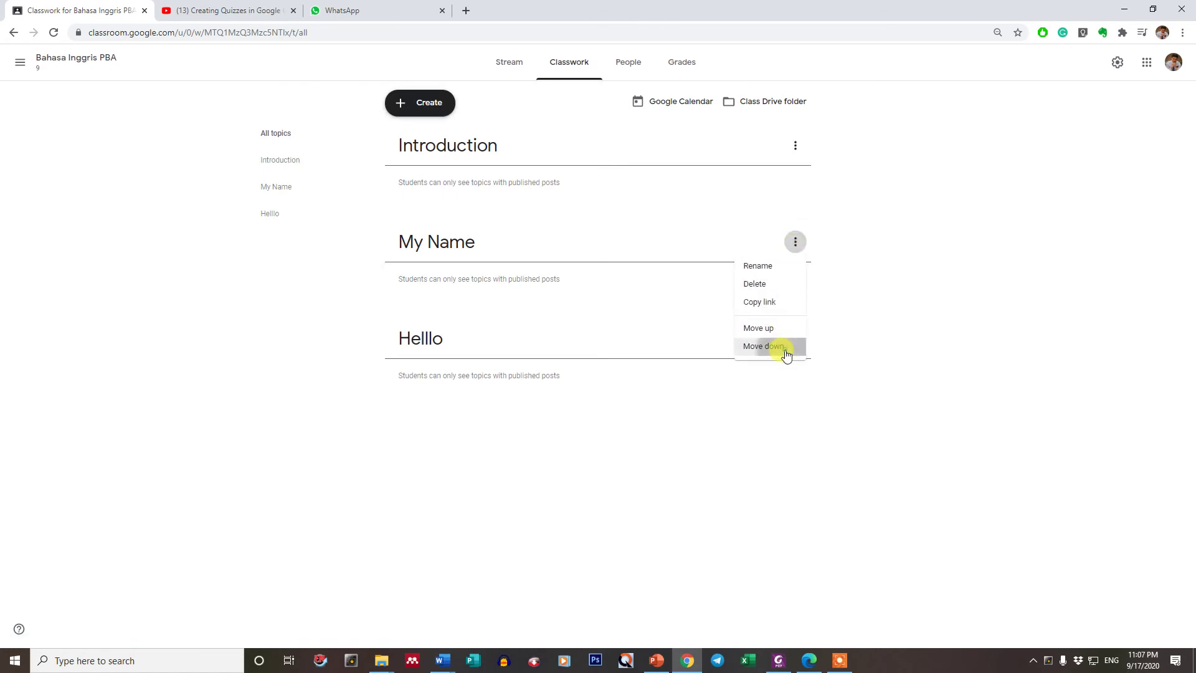
pyautogui.click(787, 347)
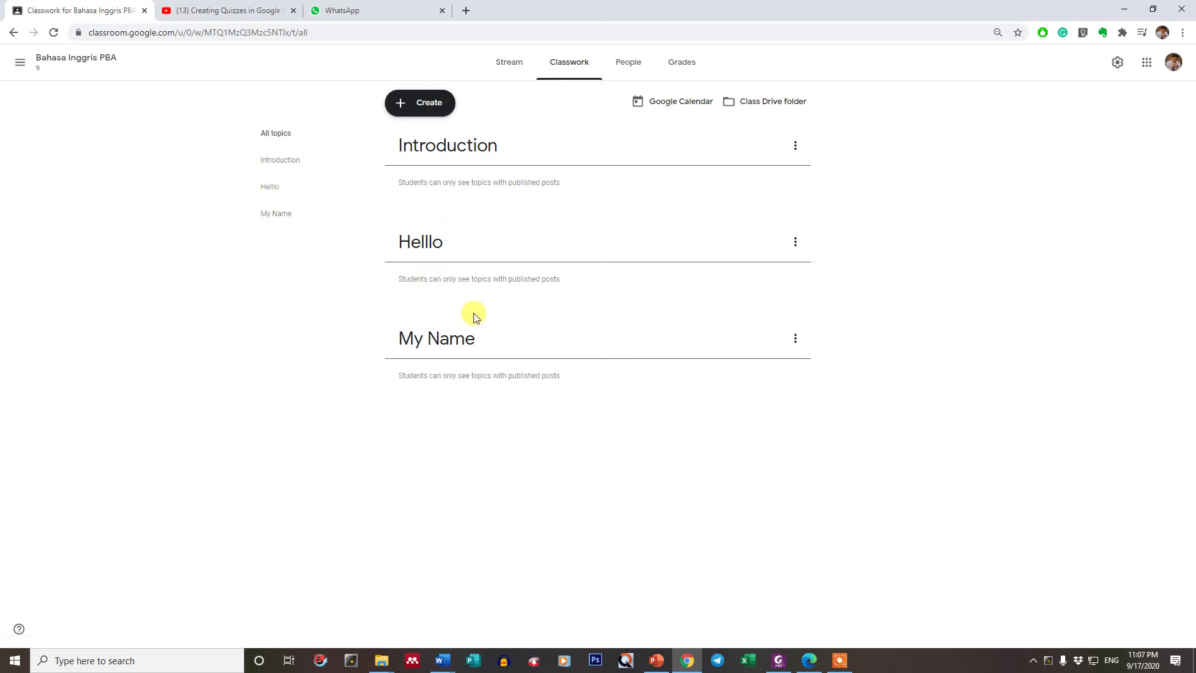
# - Delete the Introduction, Helllo and My Name topics, confirming each deletion
pyautogui.click(797, 150)
pyautogui.click(764, 186)
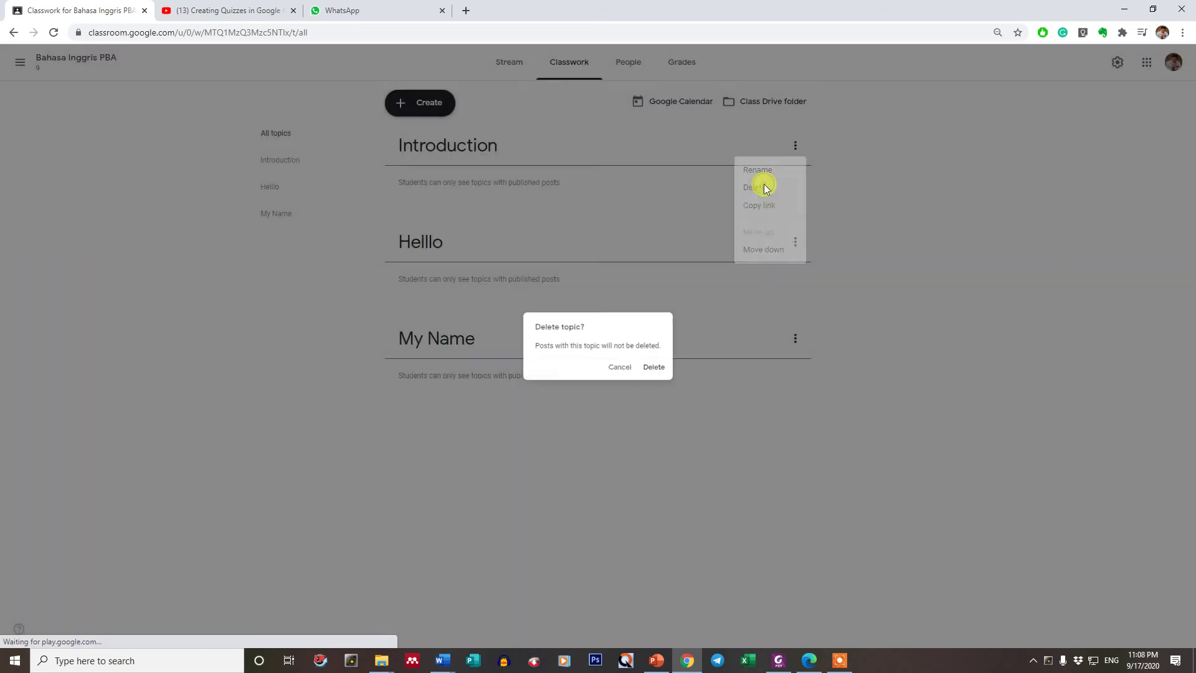
pyautogui.click(657, 367)
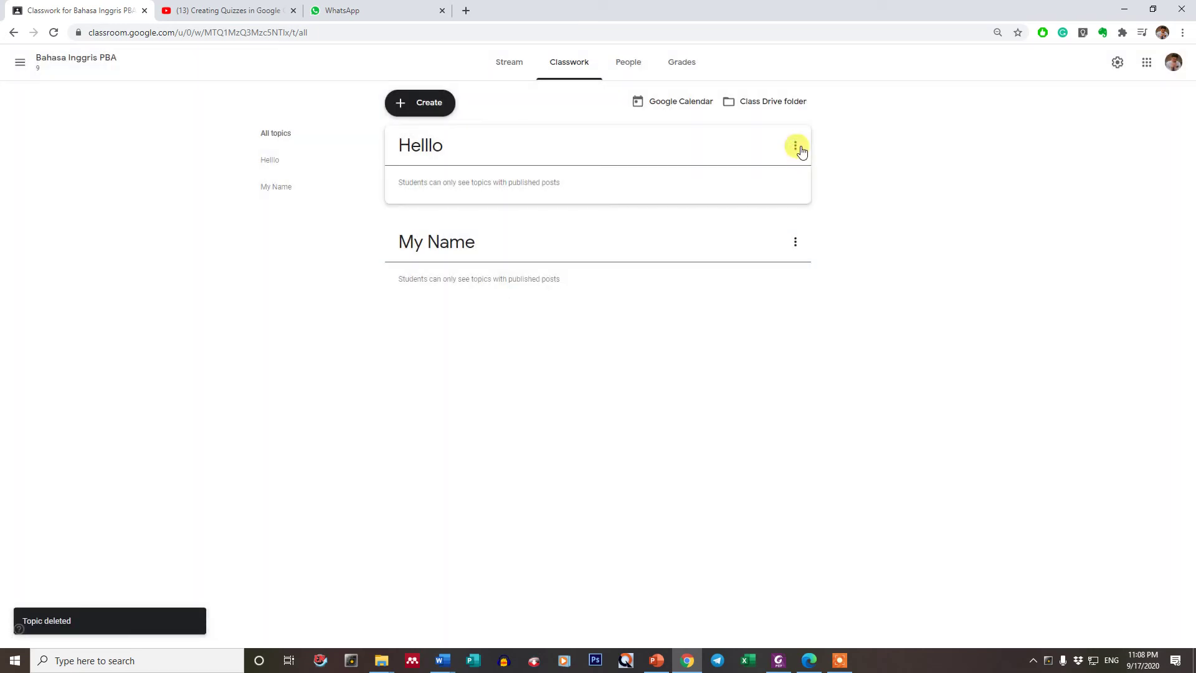
pyautogui.click(797, 149)
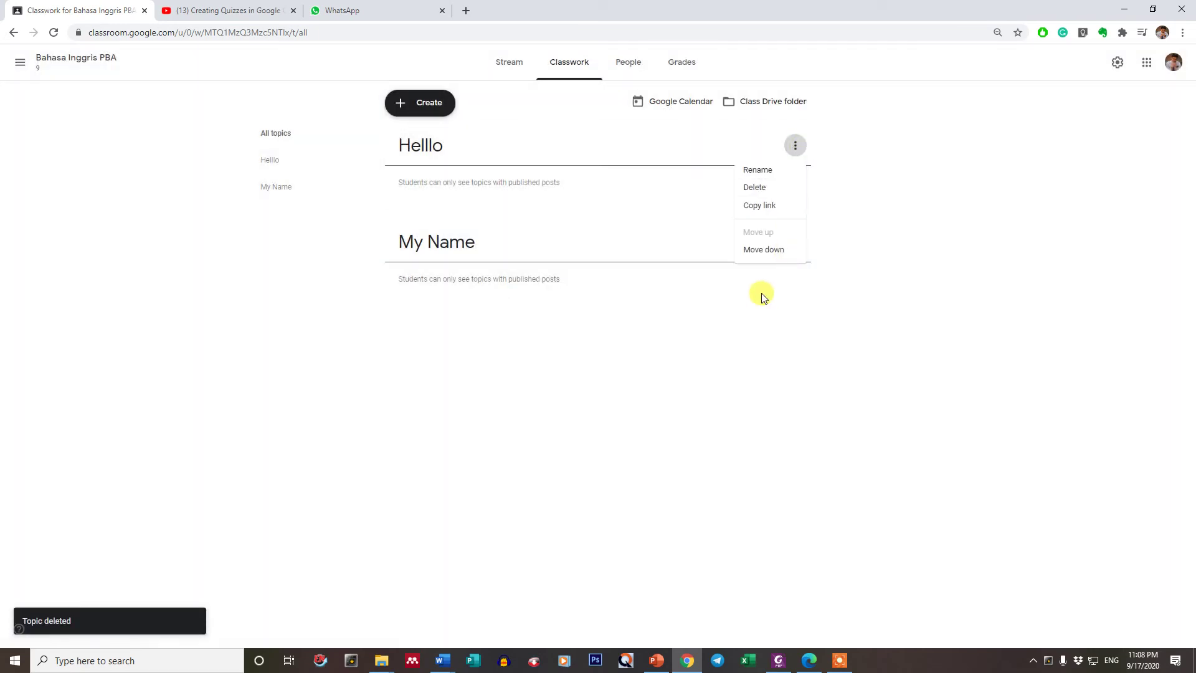
pyautogui.click(755, 189)
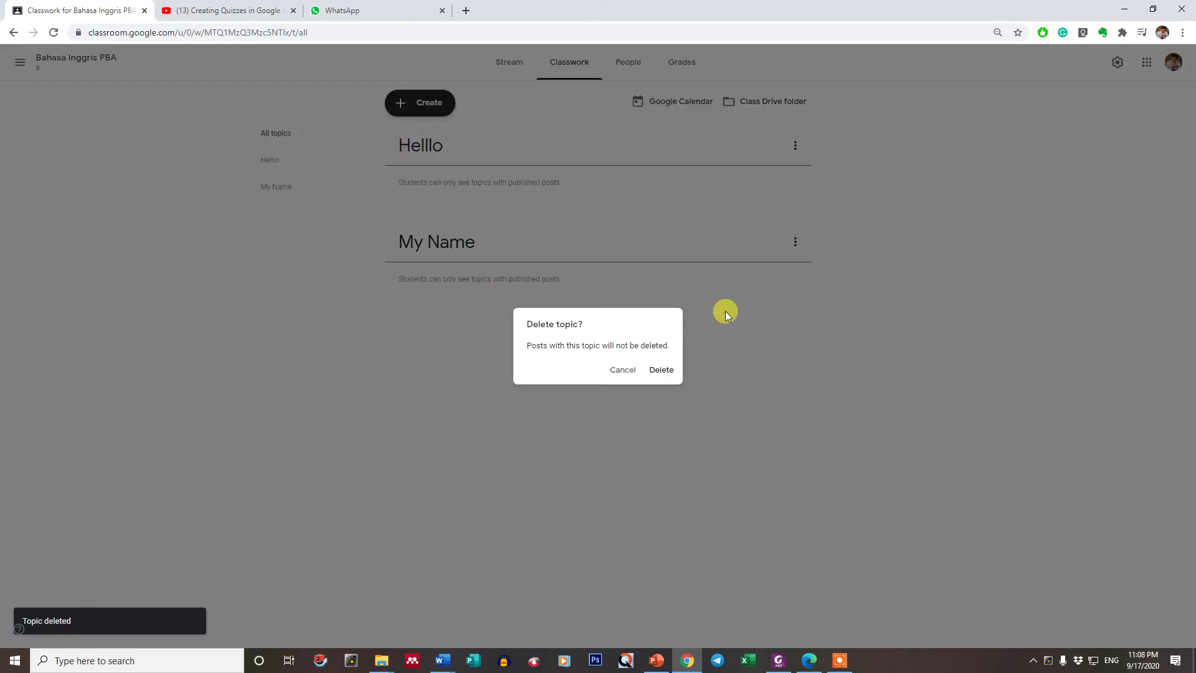
pyautogui.click(668, 372)
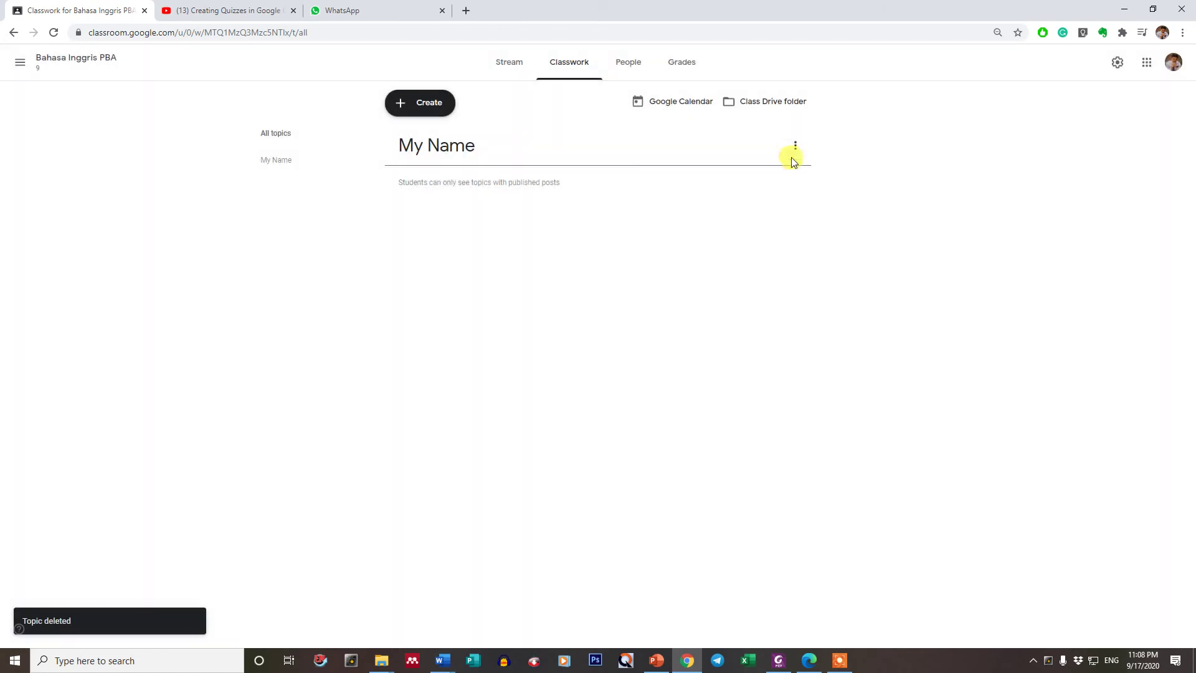
pyautogui.click(796, 147)
pyautogui.click(759, 186)
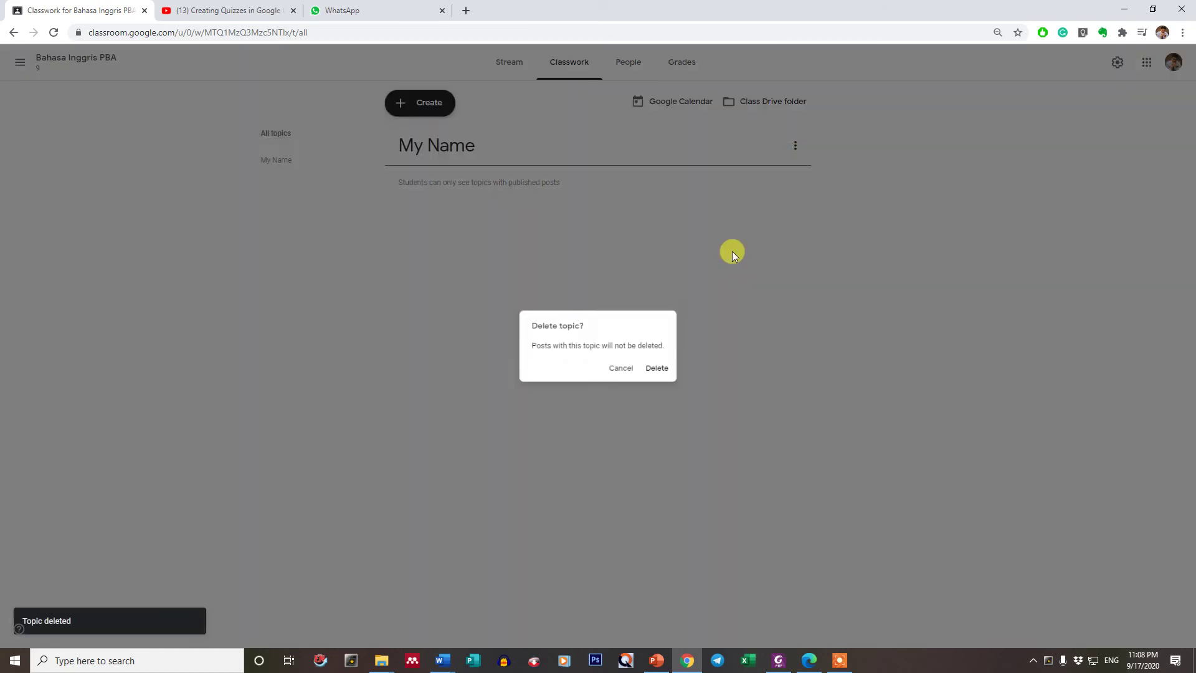
pyautogui.click(662, 369)
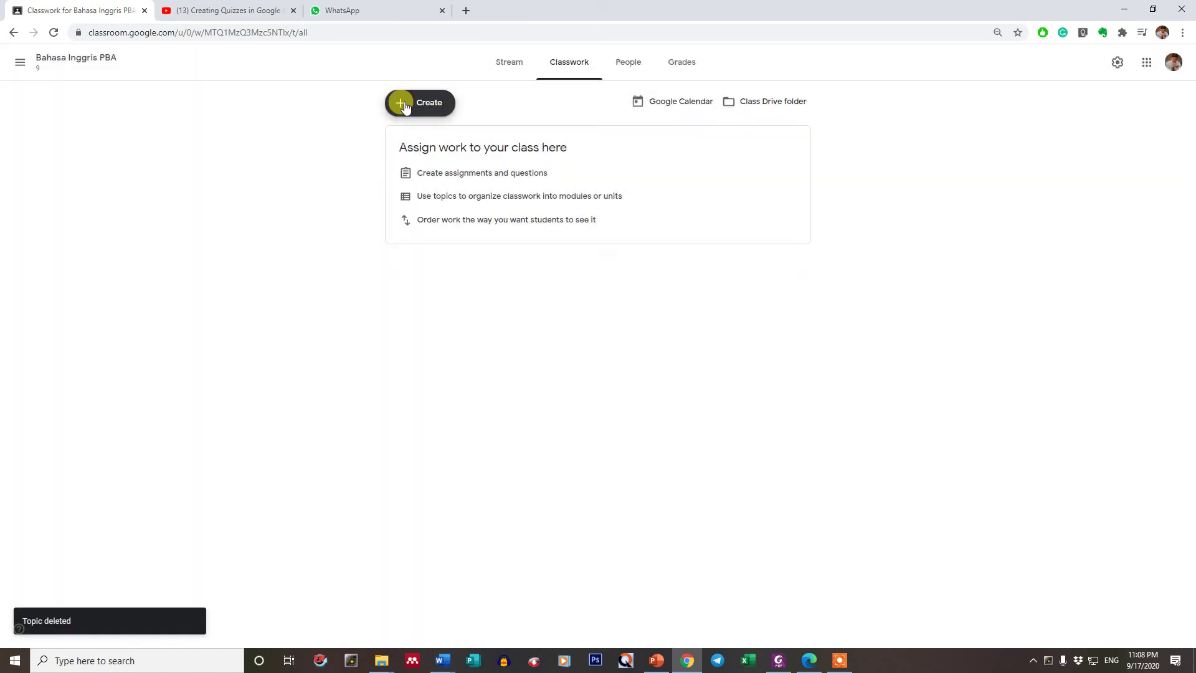
# - Add topics named 9, 8 and 7 to Classwork
pyautogui.click(405, 106)
pyautogui.click(427, 280)
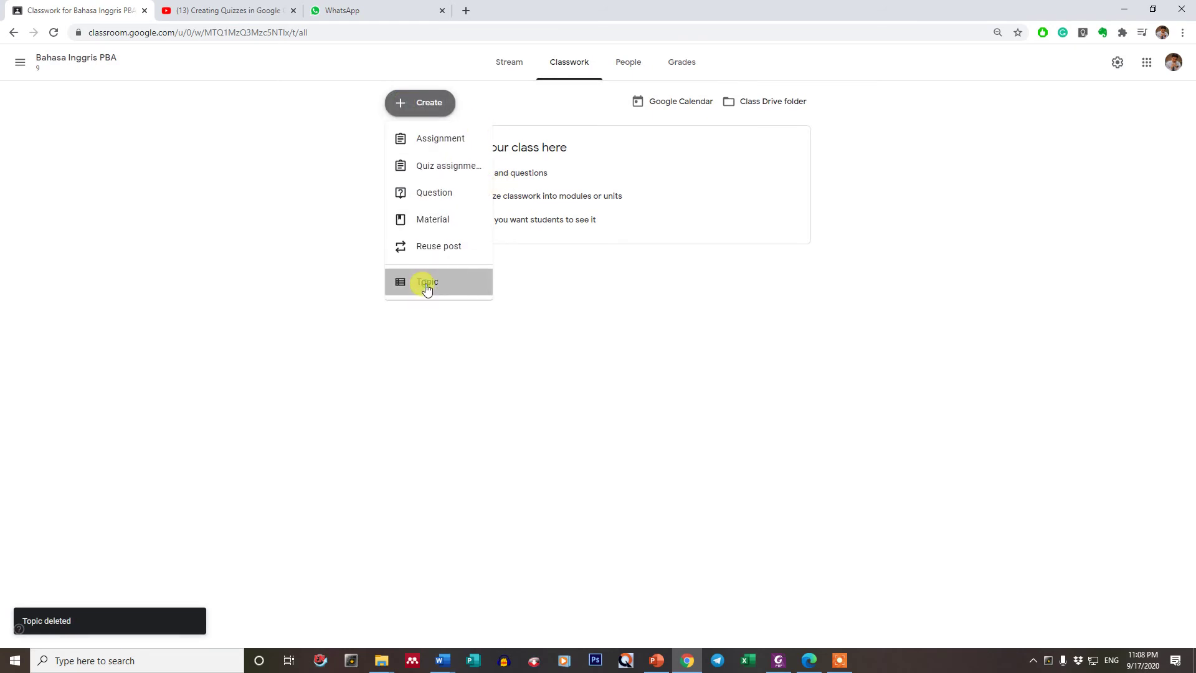
pyautogui.write('9')
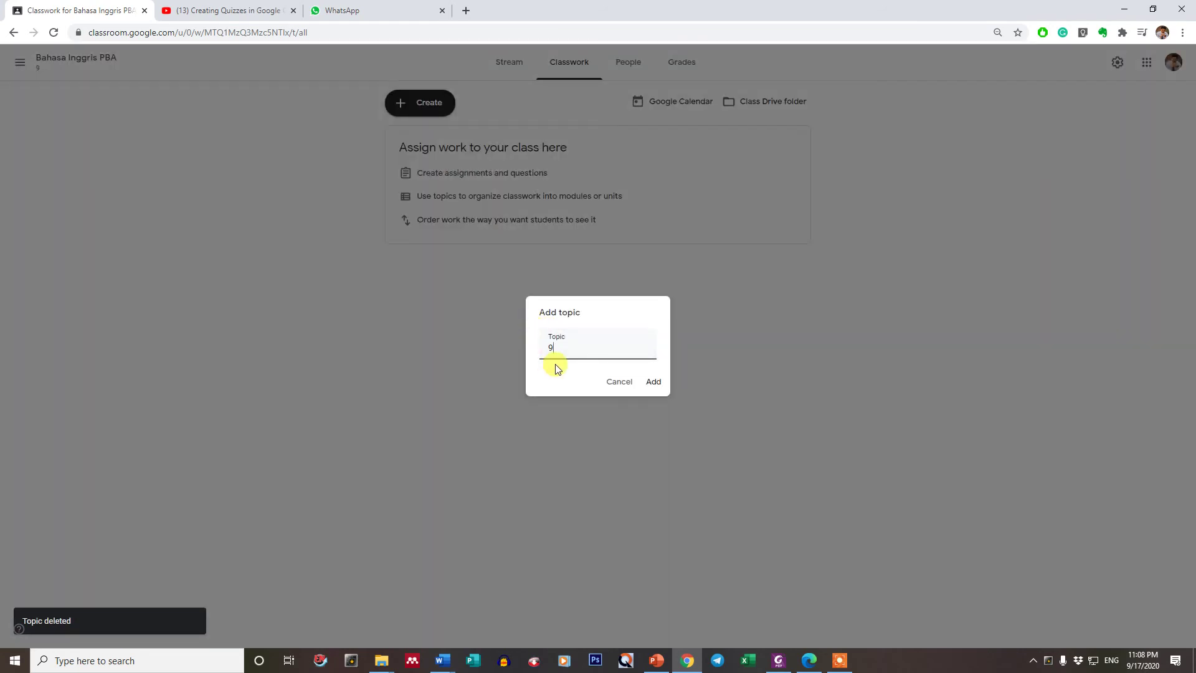
pyautogui.click(655, 383)
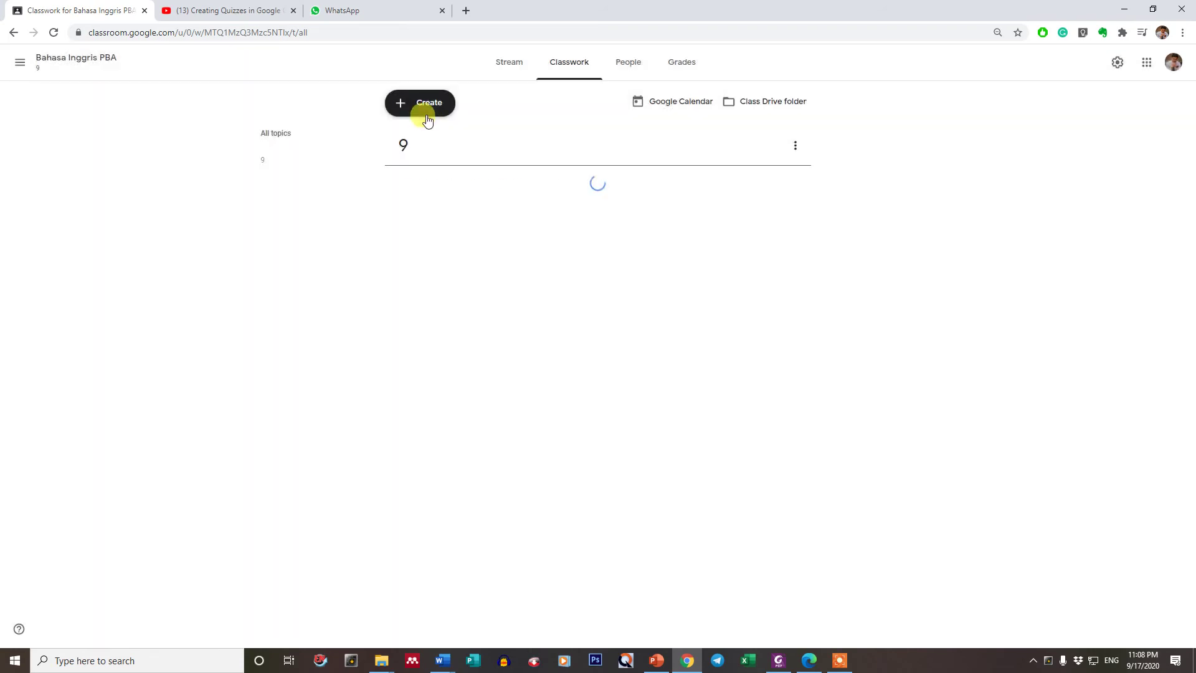
pyautogui.click(422, 110)
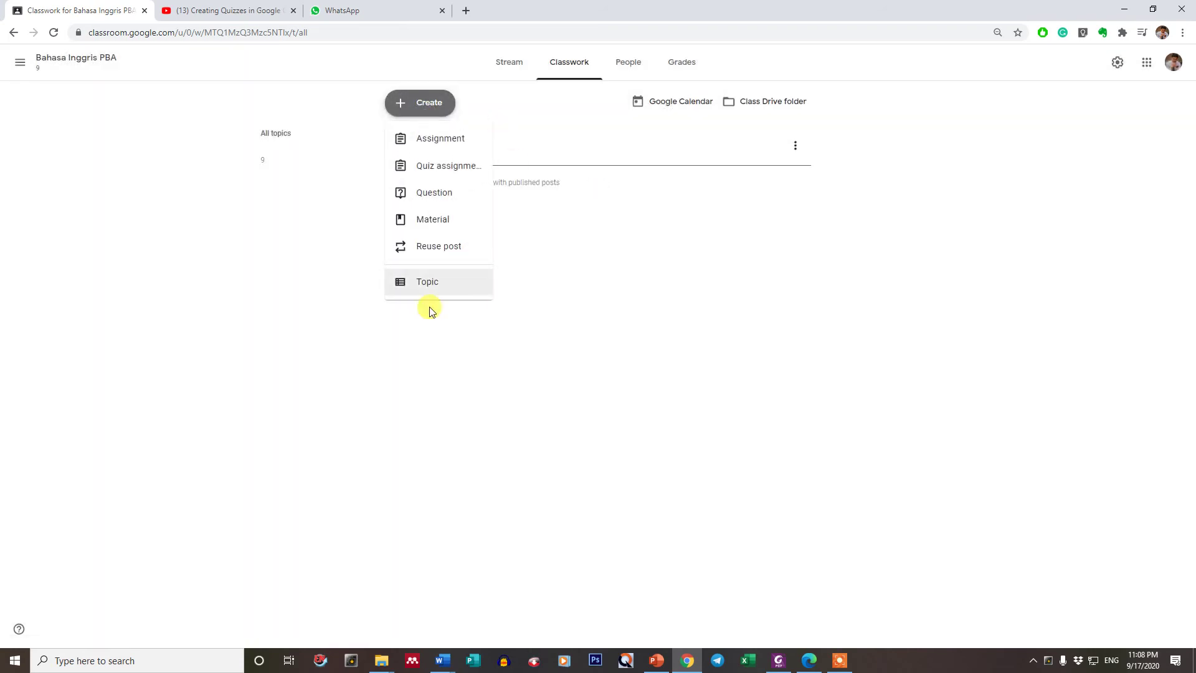
pyautogui.click(427, 296)
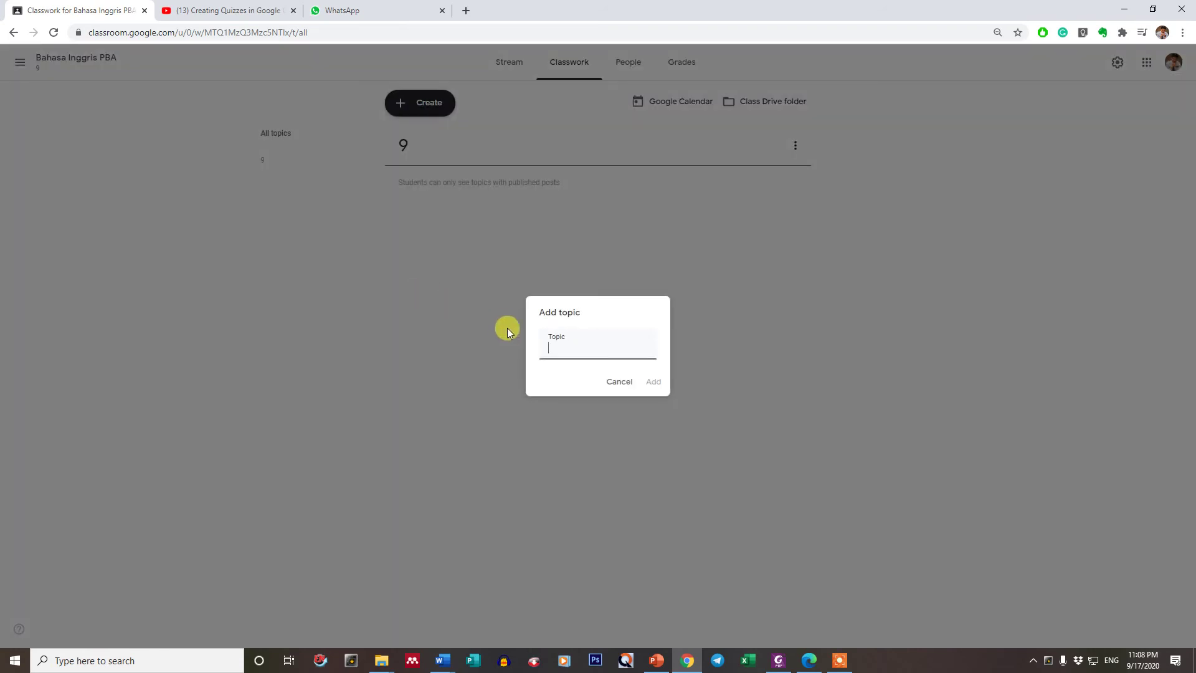
pyautogui.write('8')
pyautogui.click(651, 382)
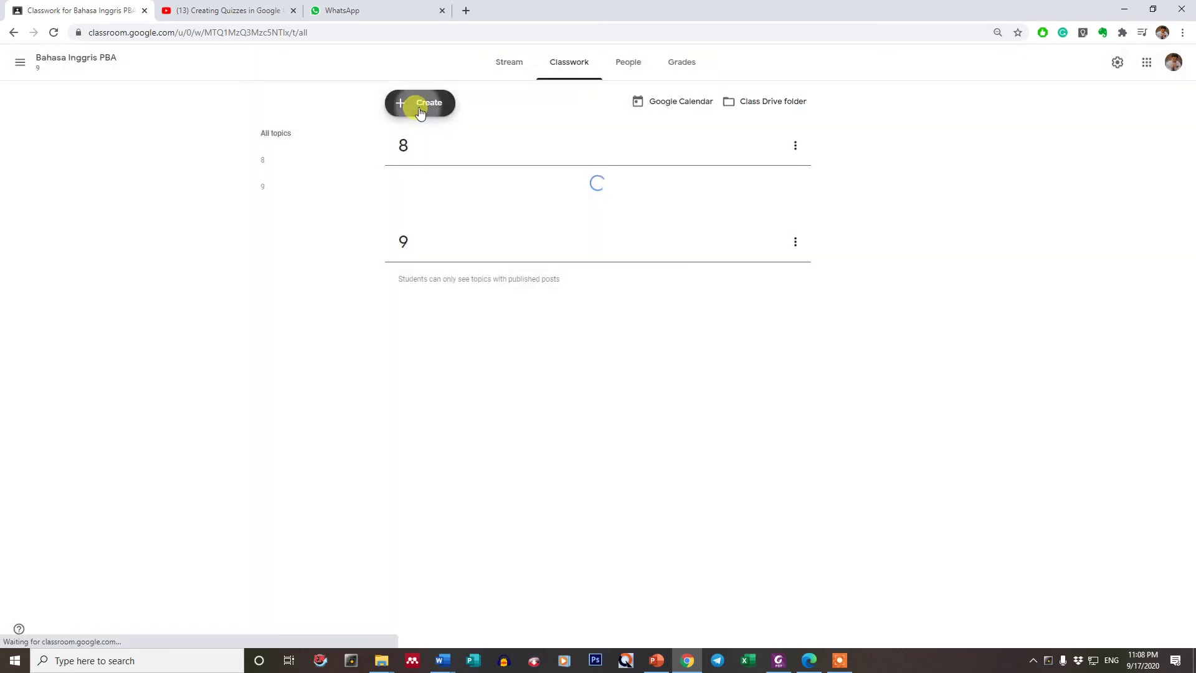
pyautogui.click(419, 106)
pyautogui.click(434, 280)
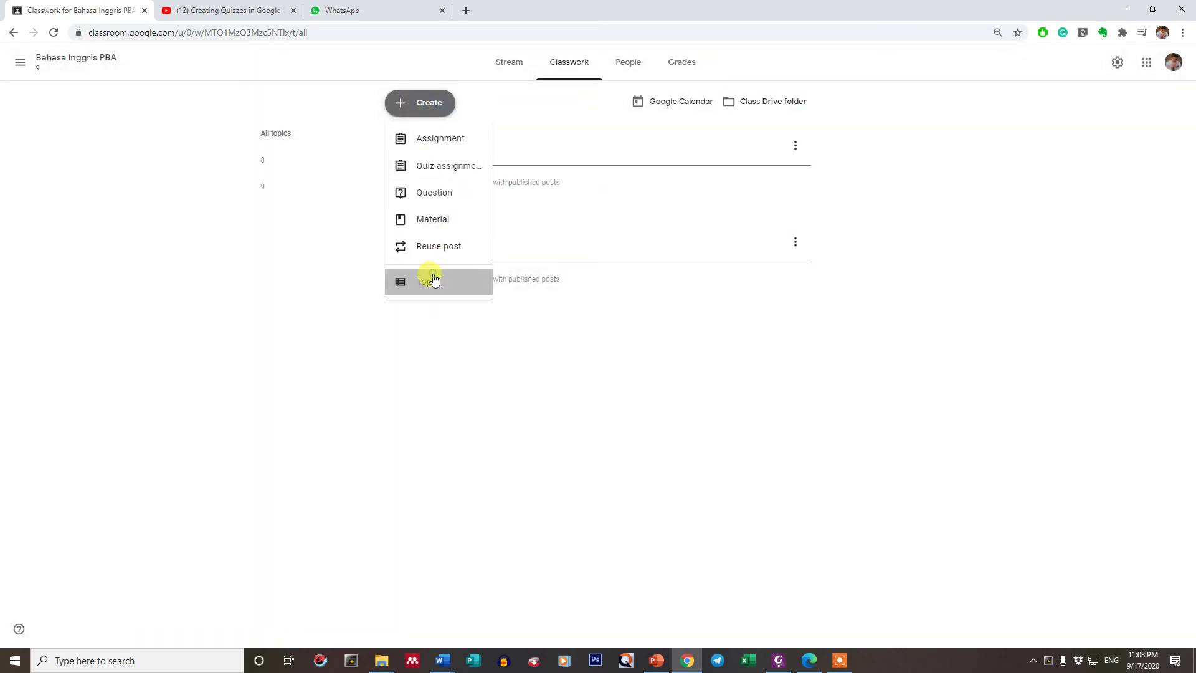
pyautogui.write('7')
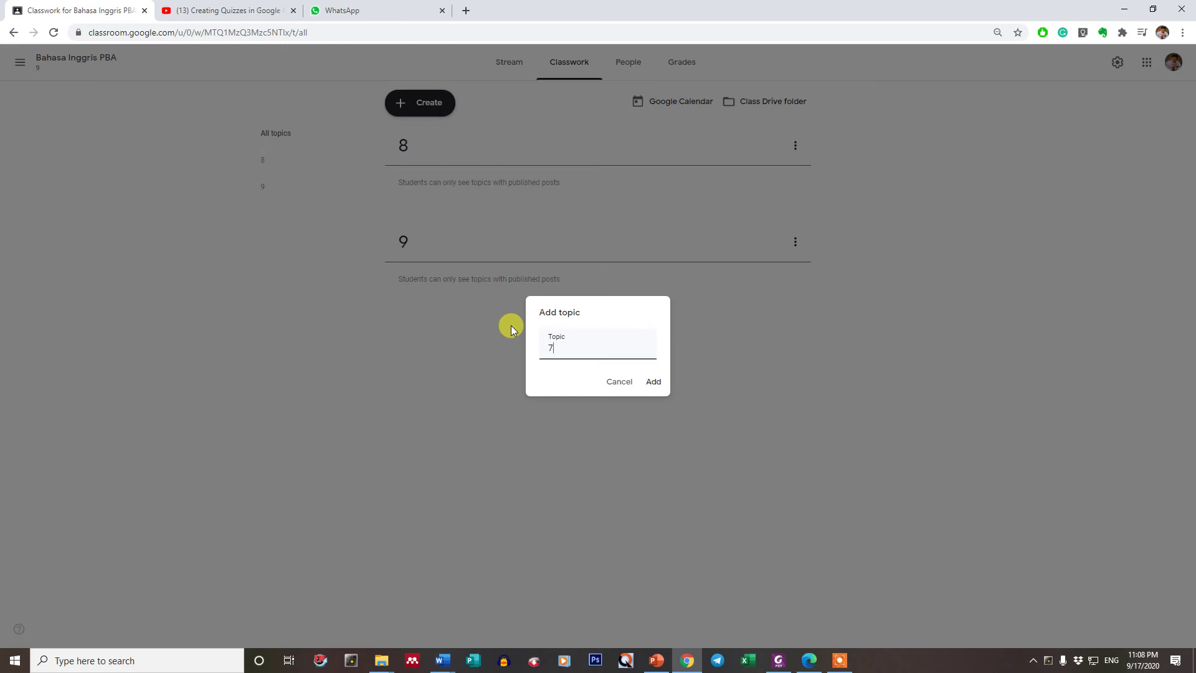
pyautogui.click(657, 380)
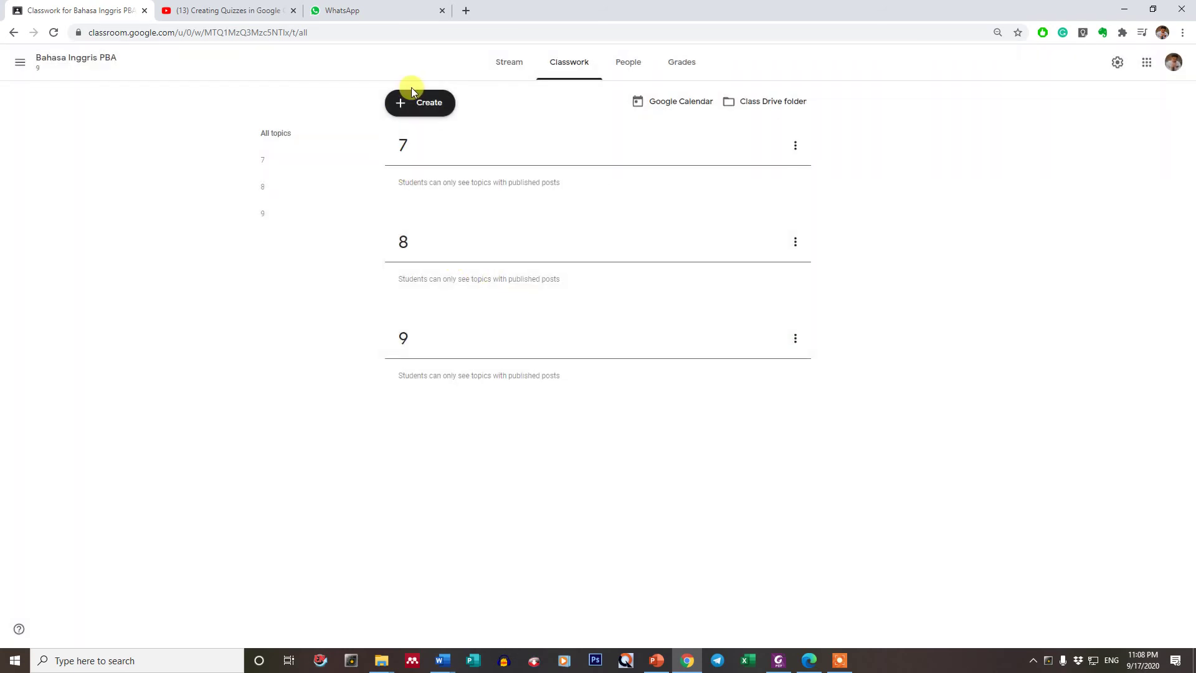
# - Add topics named 6 and 5
pyautogui.click(411, 97)
pyautogui.click(454, 280)
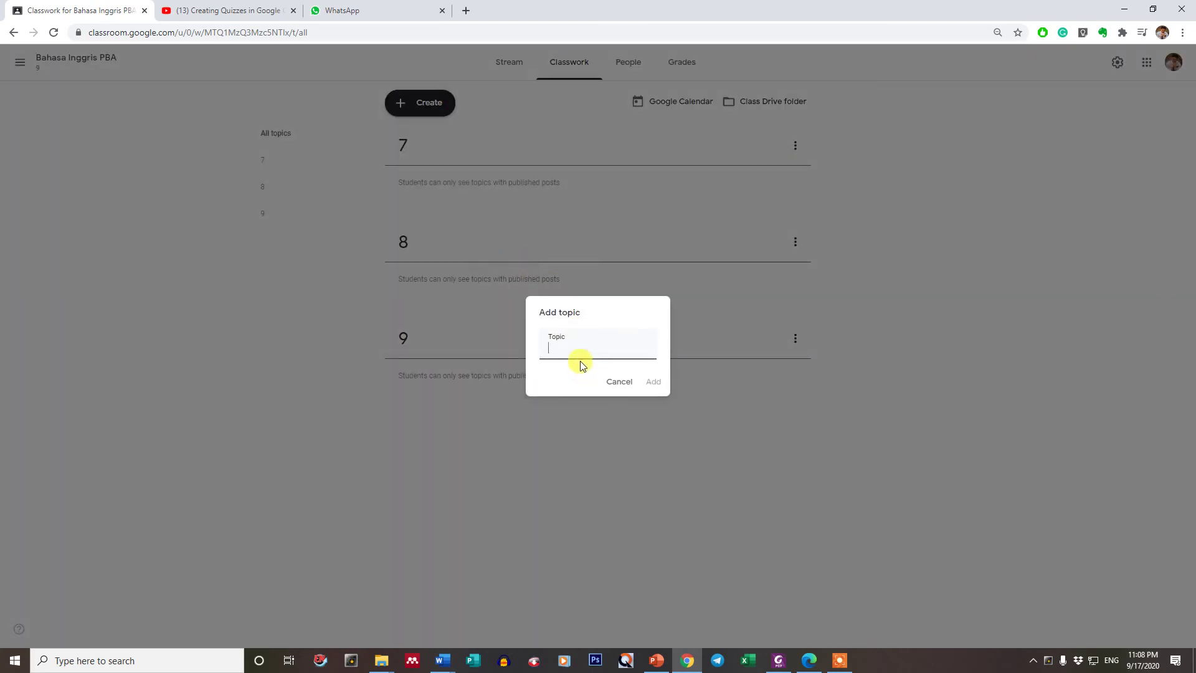
pyautogui.write('6')
pyautogui.click(651, 382)
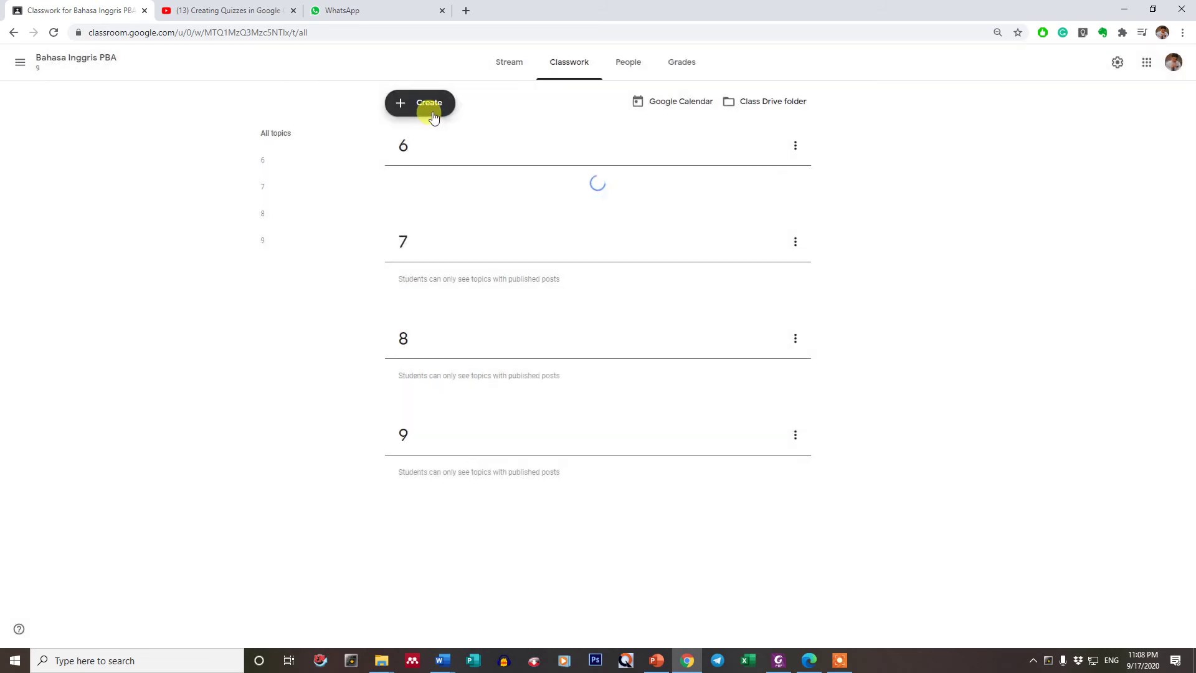
pyautogui.click(429, 107)
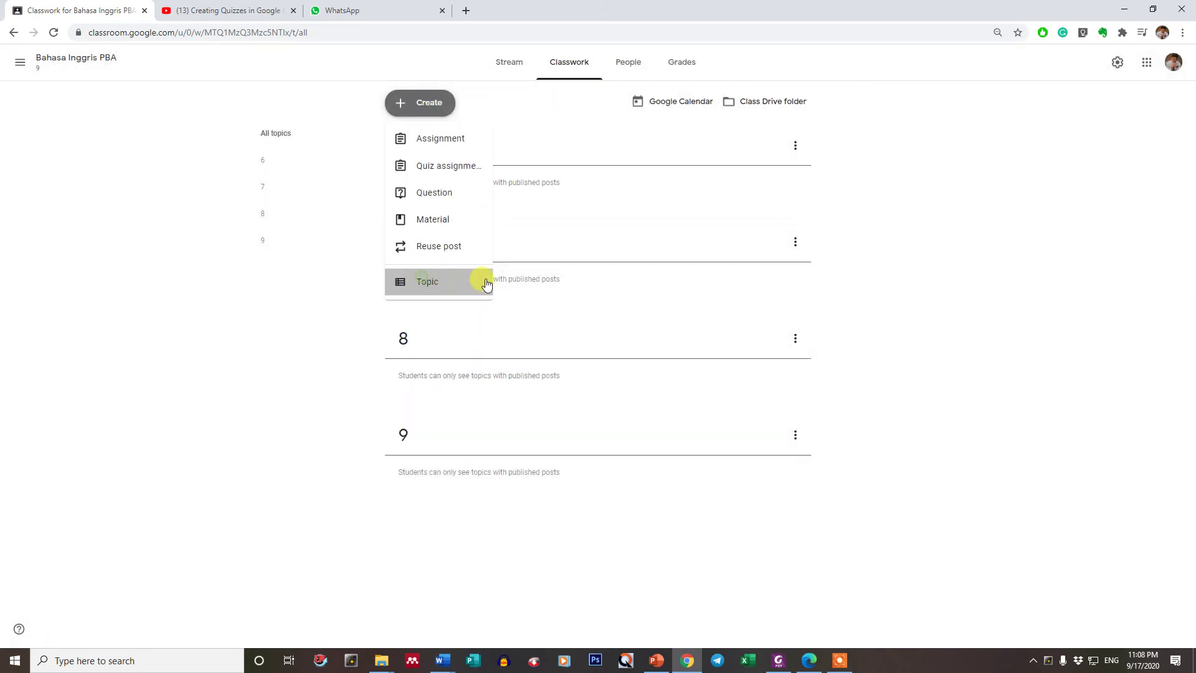
pyautogui.click(486, 284)
pyautogui.write('5')
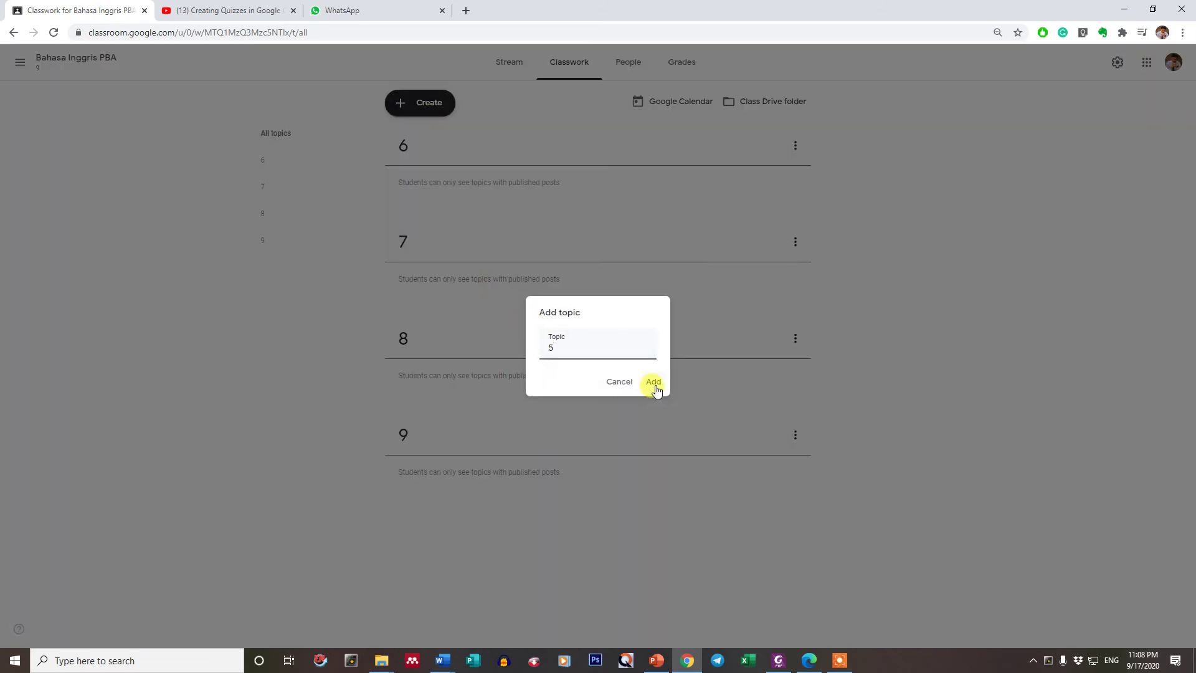
pyautogui.click(654, 383)
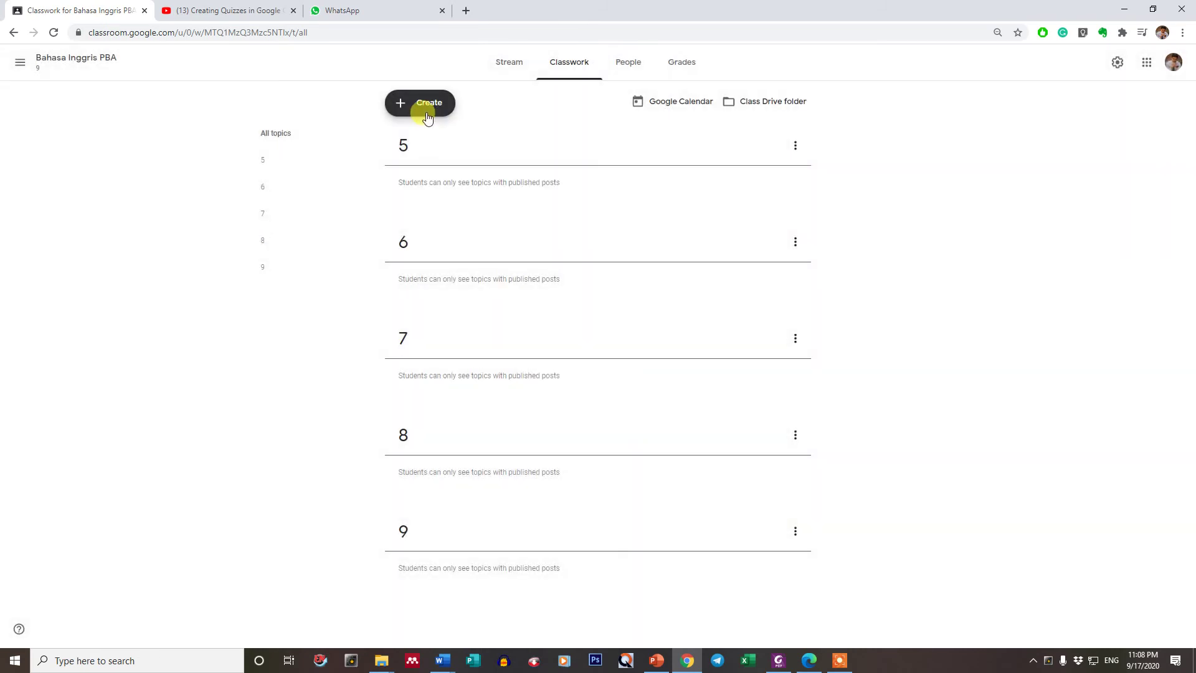
# - Add topics named 4 and 3
pyautogui.click(429, 105)
pyautogui.click(427, 285)
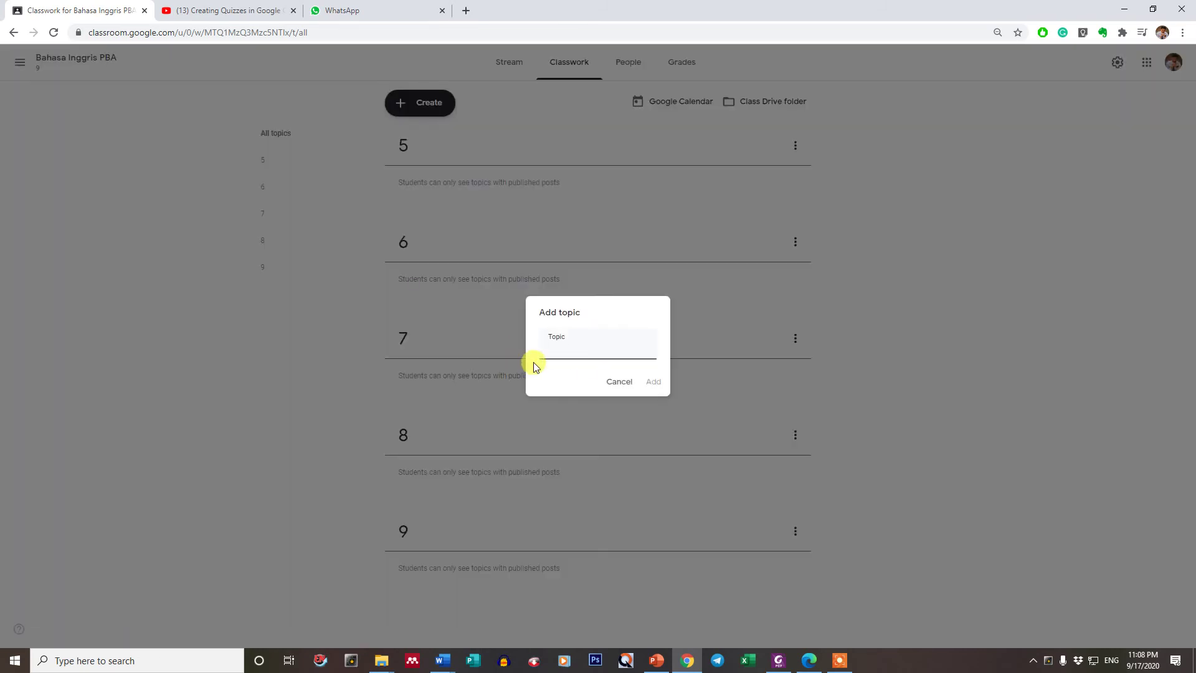
pyautogui.write('4')
pyautogui.click(655, 383)
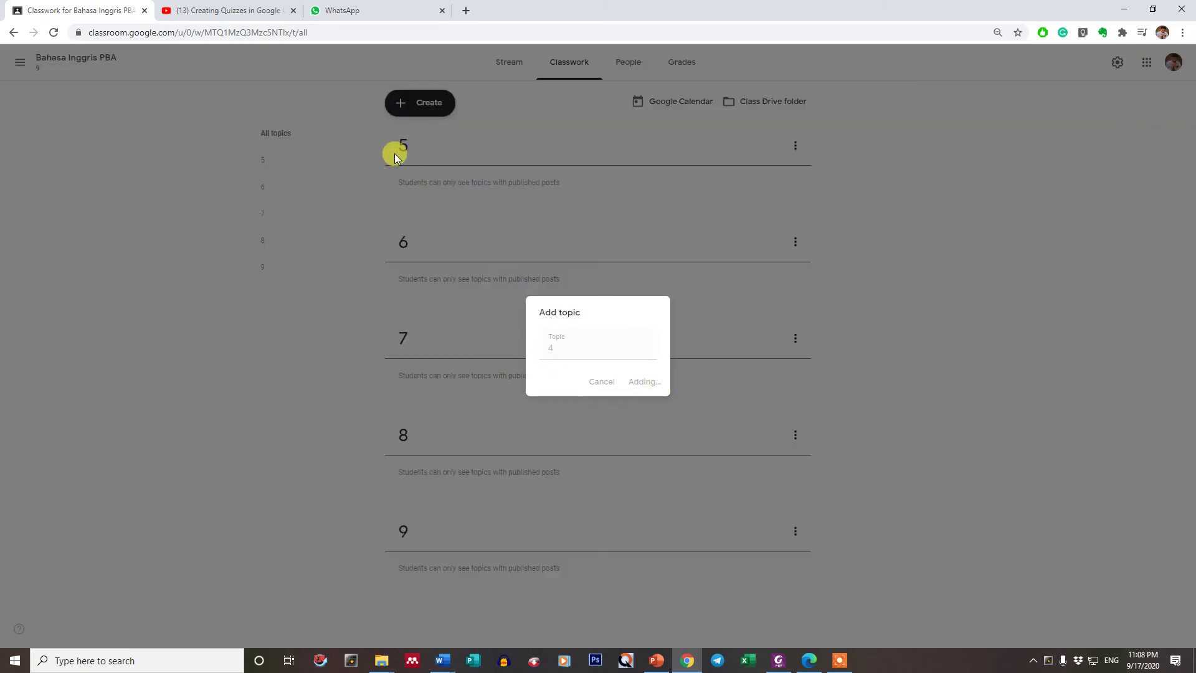
pyautogui.click(416, 103)
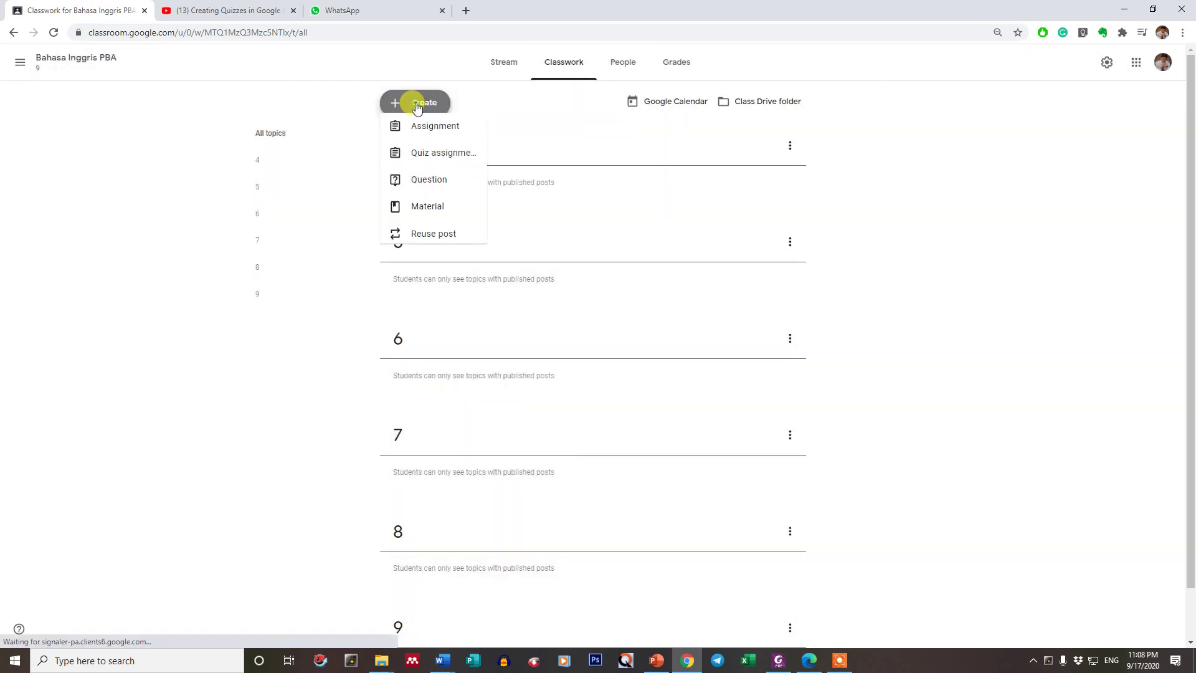
pyautogui.click(442, 297)
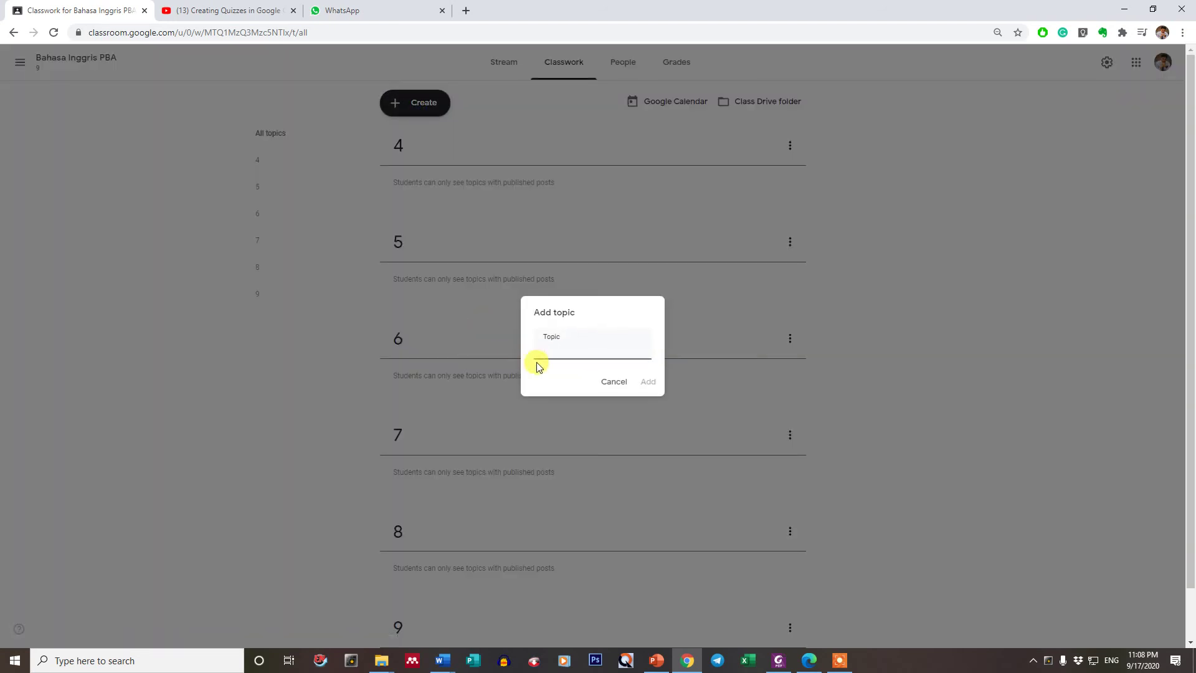
pyautogui.write('3')
pyautogui.click(653, 385)
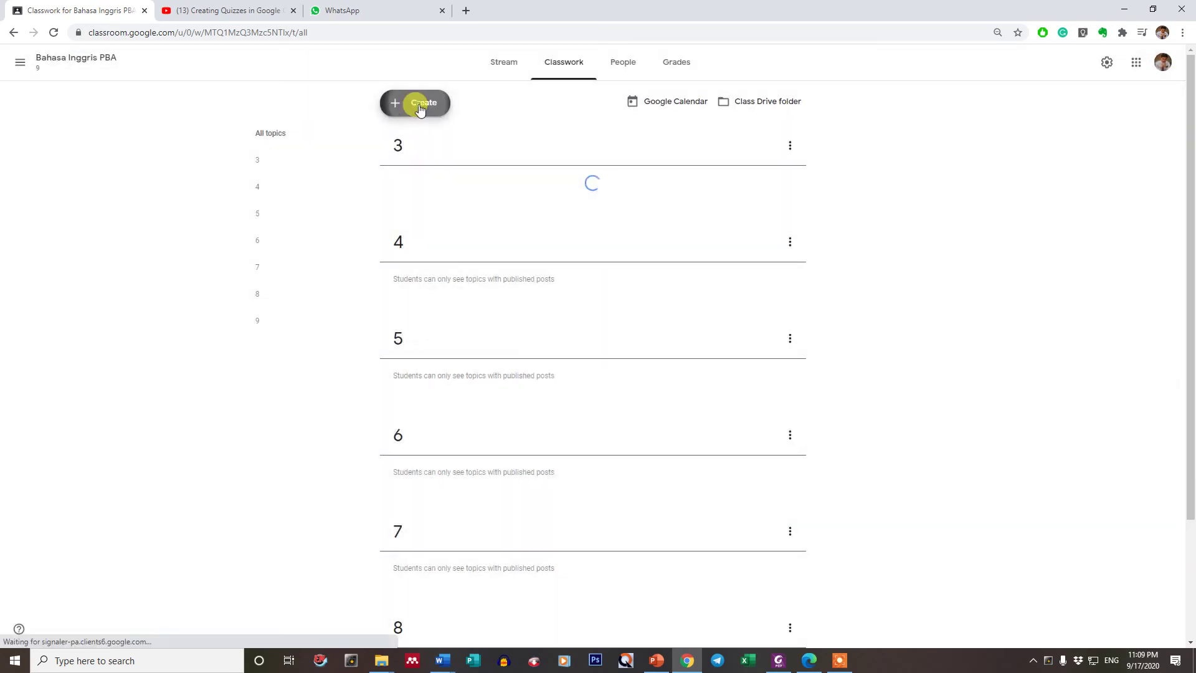
# - Add topics named 2 and 1, completing the numbered list 1–9
pyautogui.click(419, 104)
pyautogui.click(438, 287)
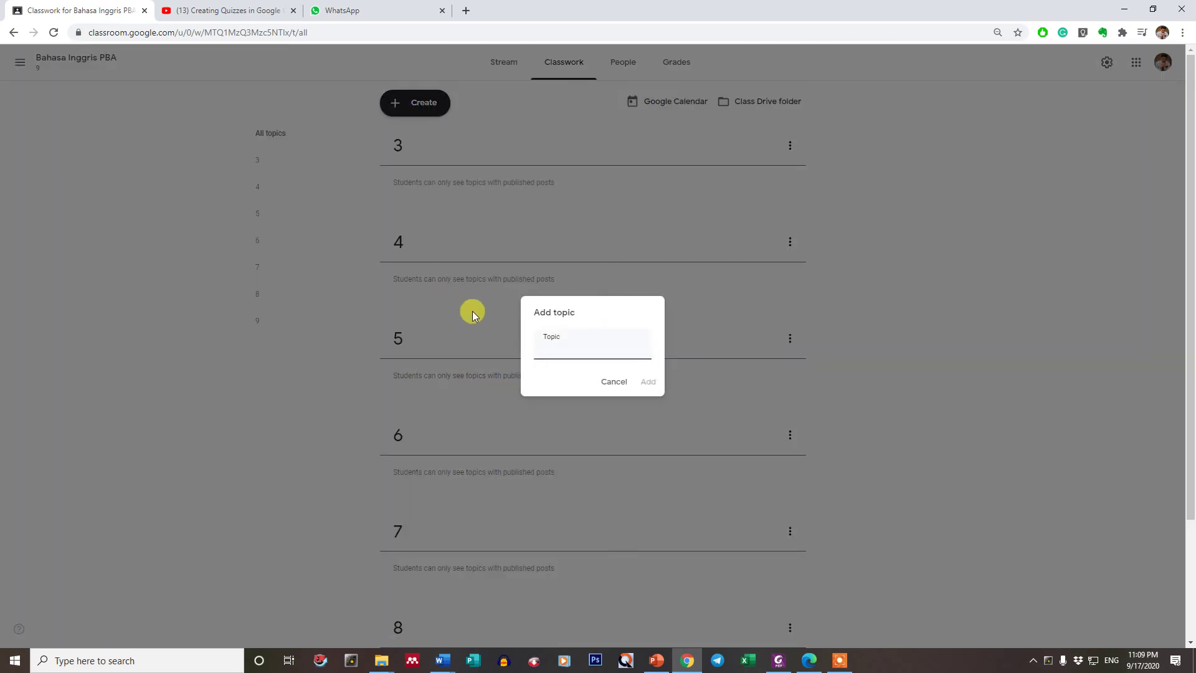
pyautogui.write('2')
pyautogui.click(658, 384)
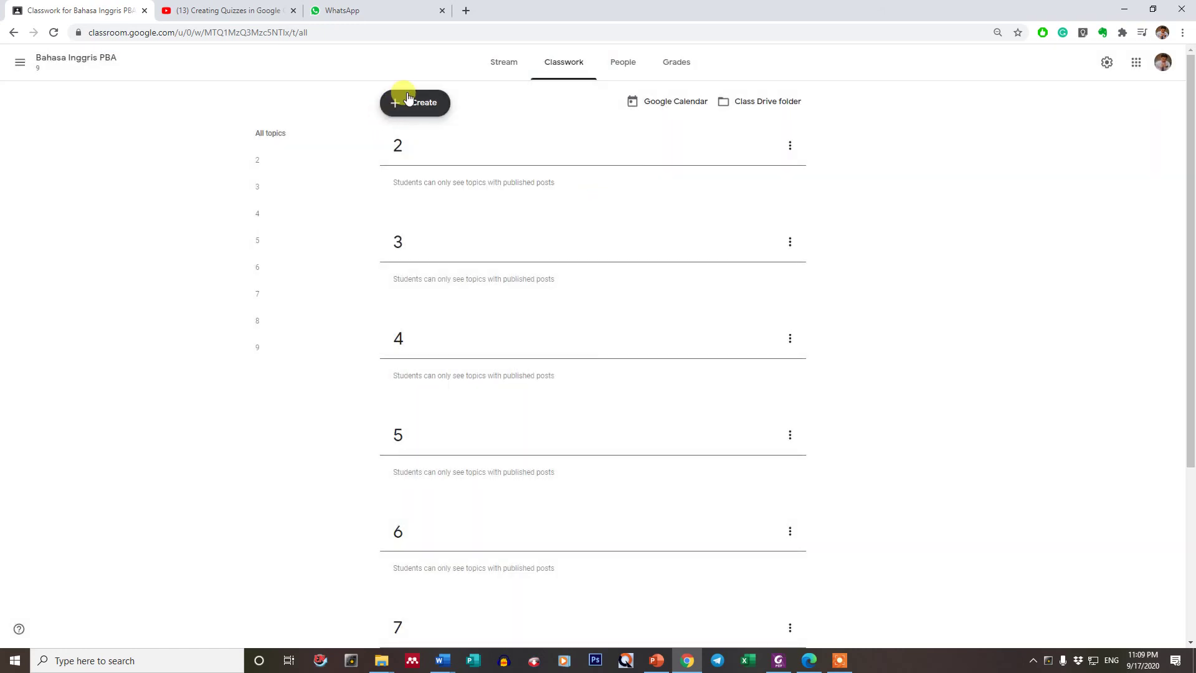
pyautogui.click(401, 102)
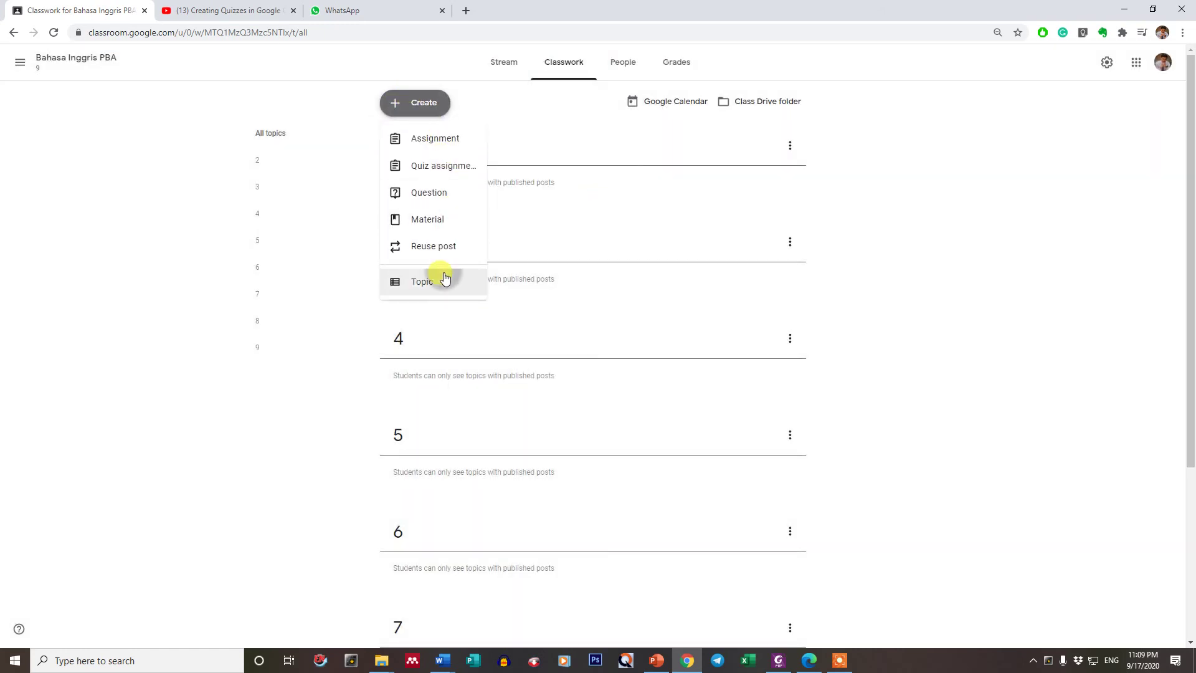
pyautogui.click(445, 278)
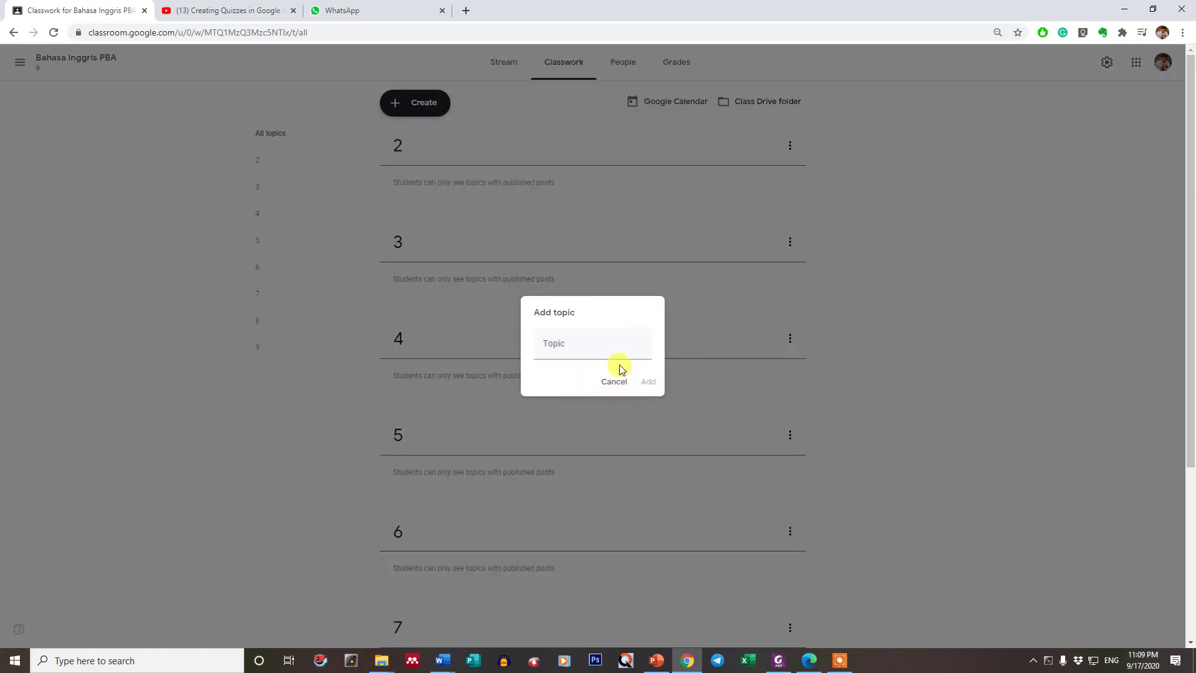
pyautogui.click(599, 343)
pyautogui.write('1')
pyautogui.click(645, 381)
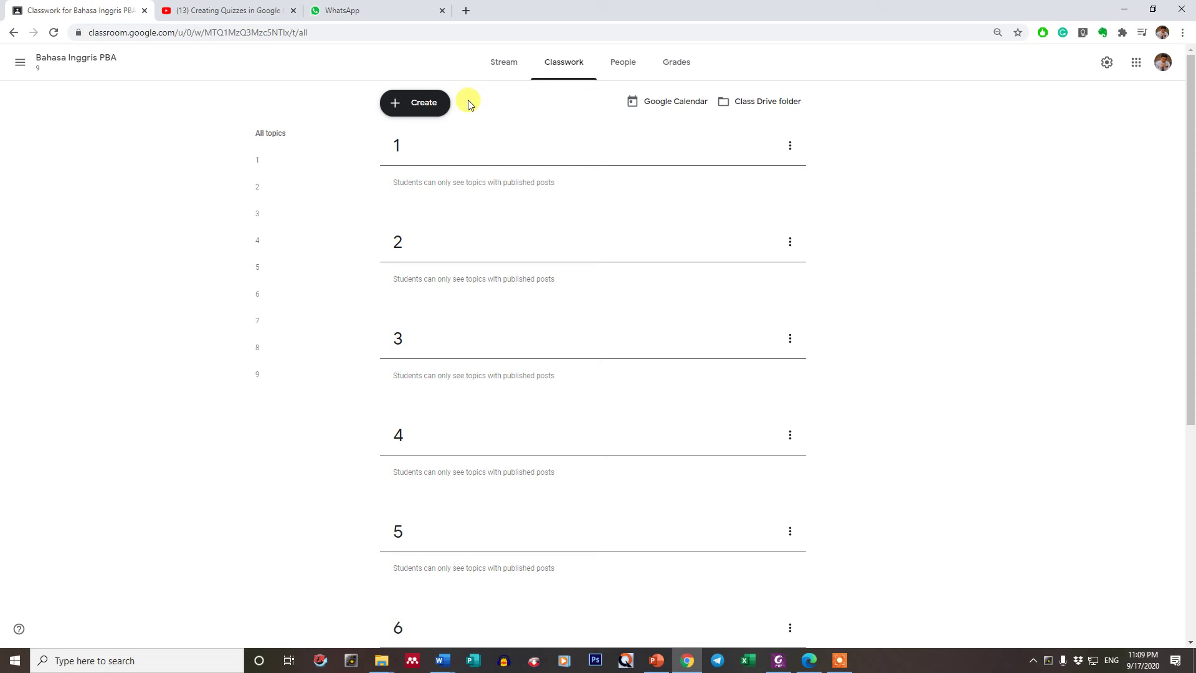
# - Launch Notepad and type Tugas on the first line
pyautogui.click(221, 652)
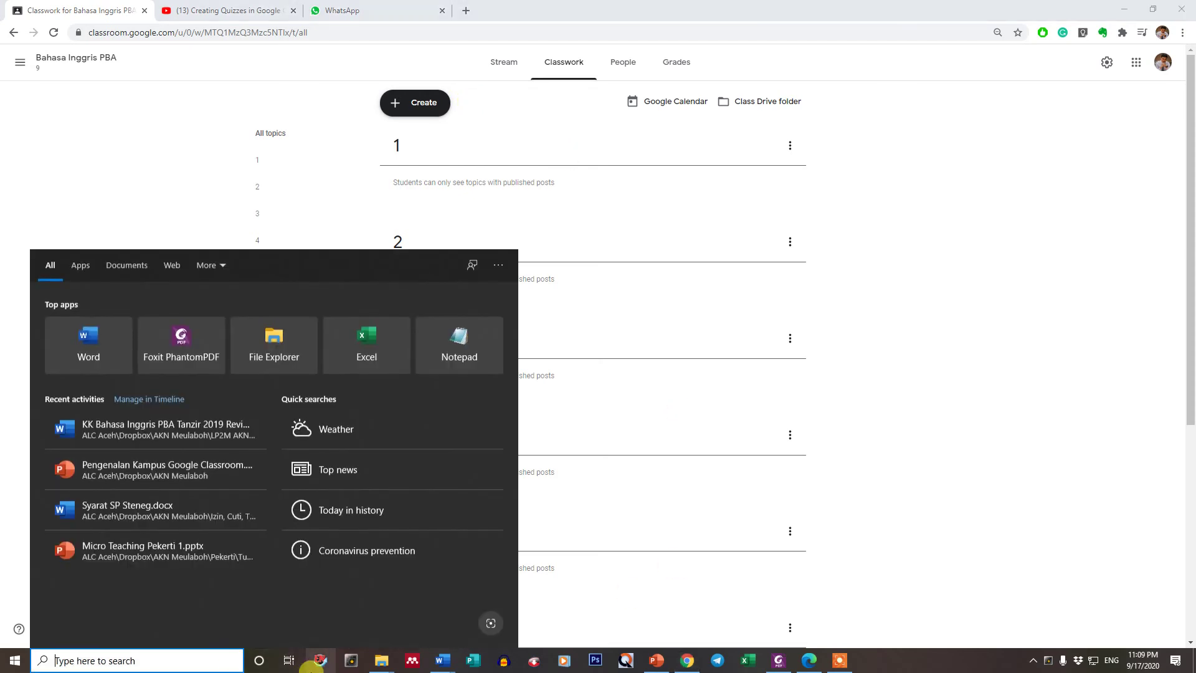
pyautogui.write('notepad')
pyautogui.press('Return')
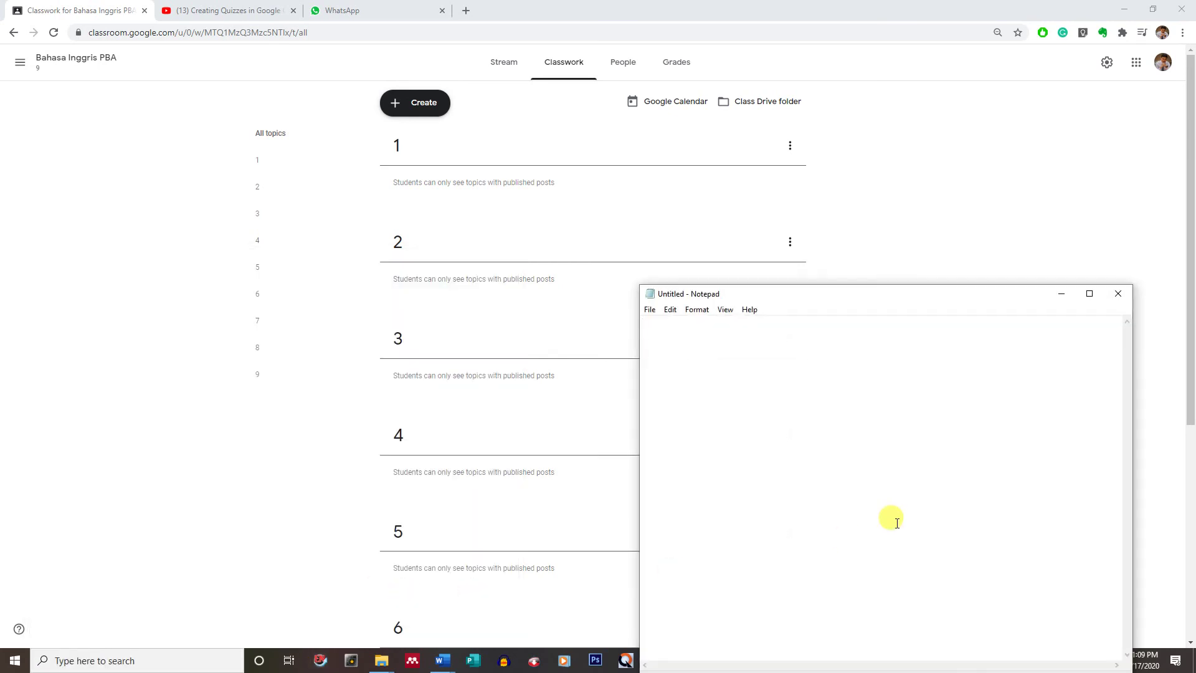
pyautogui.write('TUgas')
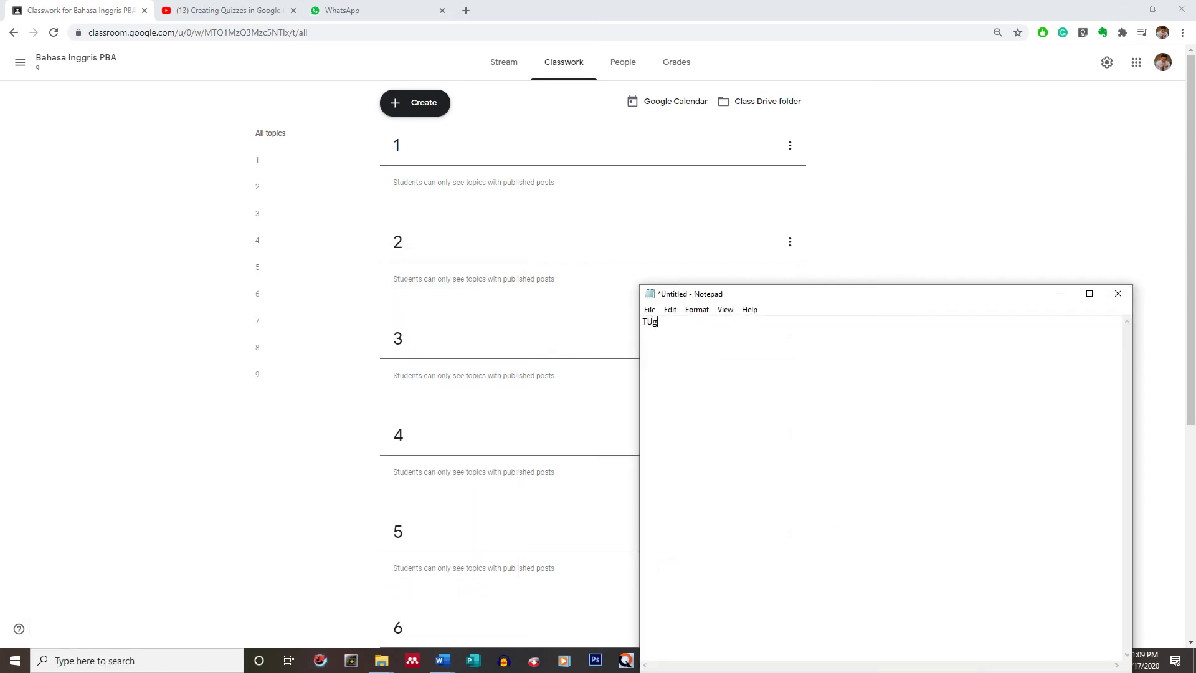
pyautogui.press('Return')
pyautogui.press('BackSpace')
pyautogui.press('BackSpace')
pyautogui.write('gsa')
pyautogui.press('Return')
# - Add Ujian, Quiz and Absen lines, then move Absen to the top
pyautogui.write('Ujian ')
pyautogui.write('Quiz')
pyautogui.press('Return')
pyautogui.write('Absen')
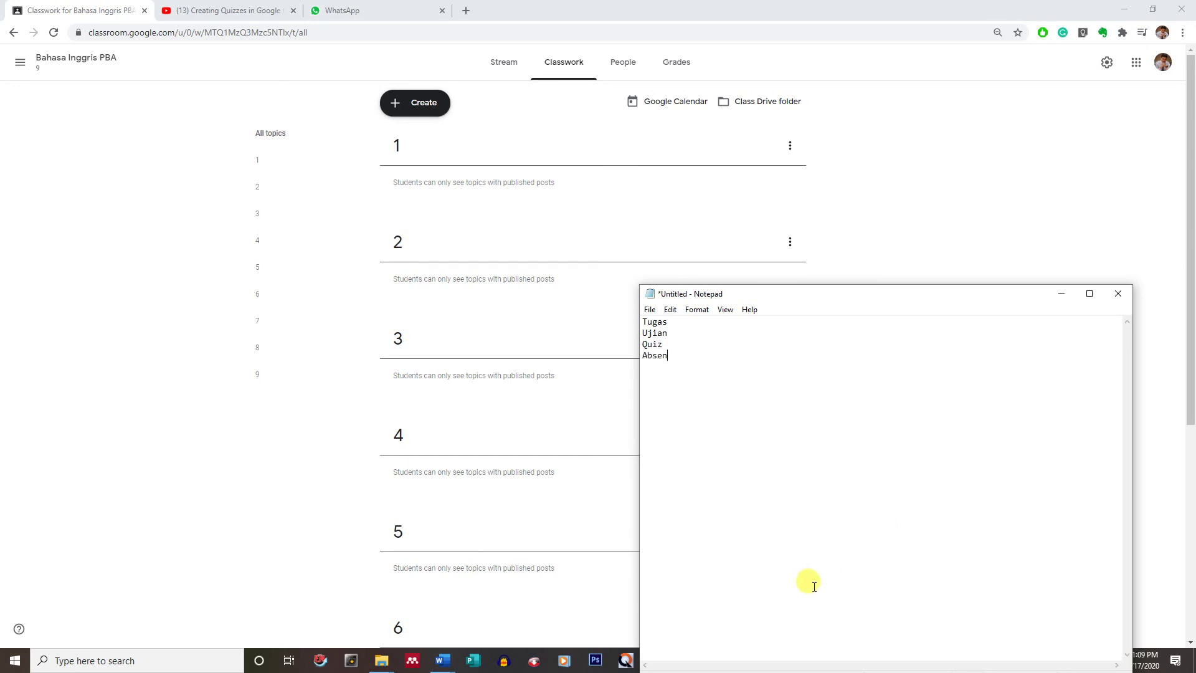
pyautogui.moveTo(684, 360); pyautogui.dragTo(639, 353)
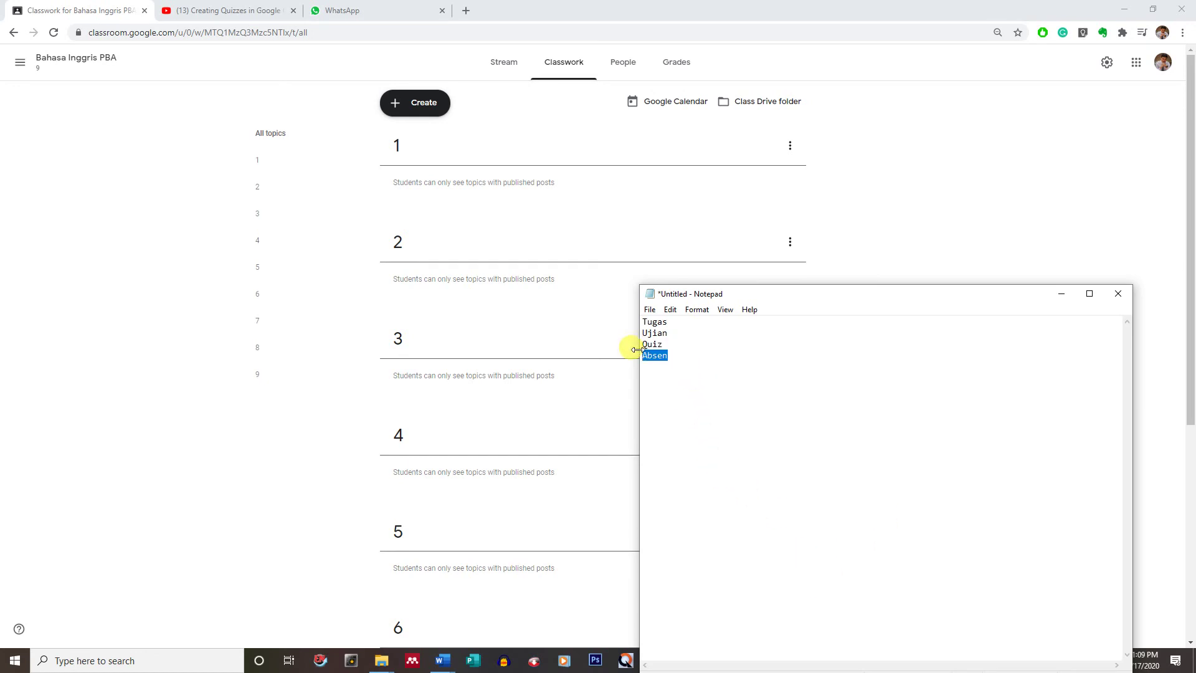
pyautogui.hotkey('ctrl', 'x')
pyautogui.click(644, 321)
pyautogui.hotkey('ctrl', 'v')
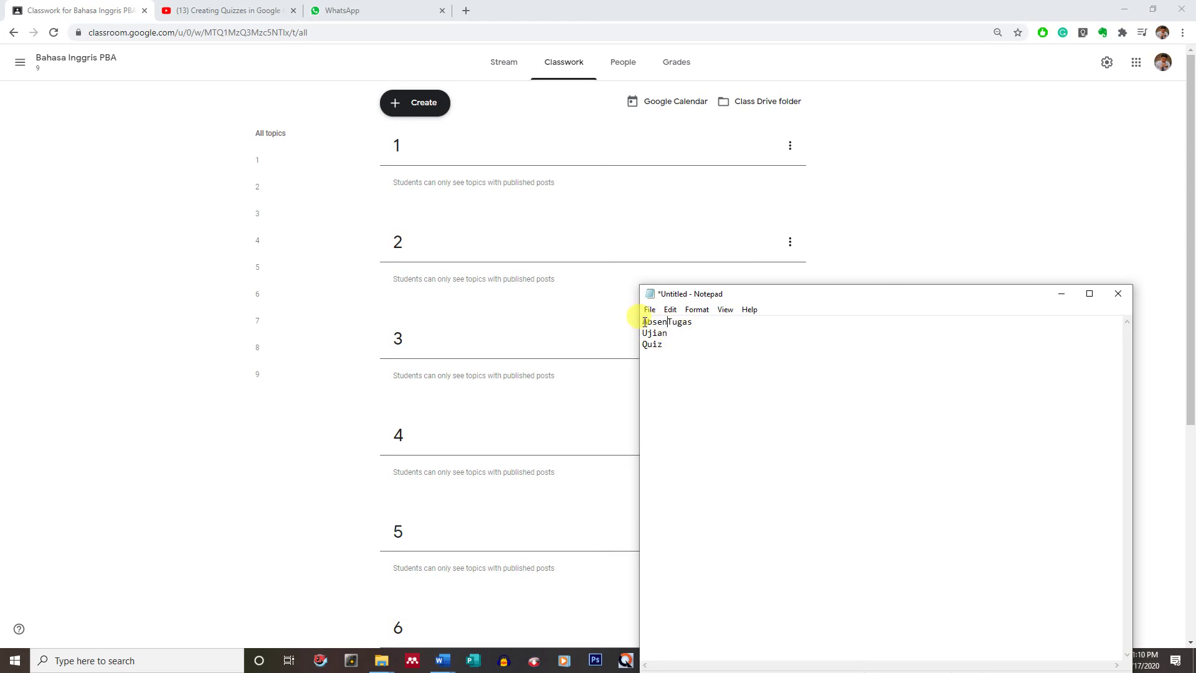
pyautogui.press('Return')
# - Reorder the lines and start a Penting line at the top: Penting, Absen, Quiz, Tugas, Ujian
pyautogui.moveTo(683, 357); pyautogui.dragTo(626, 360)
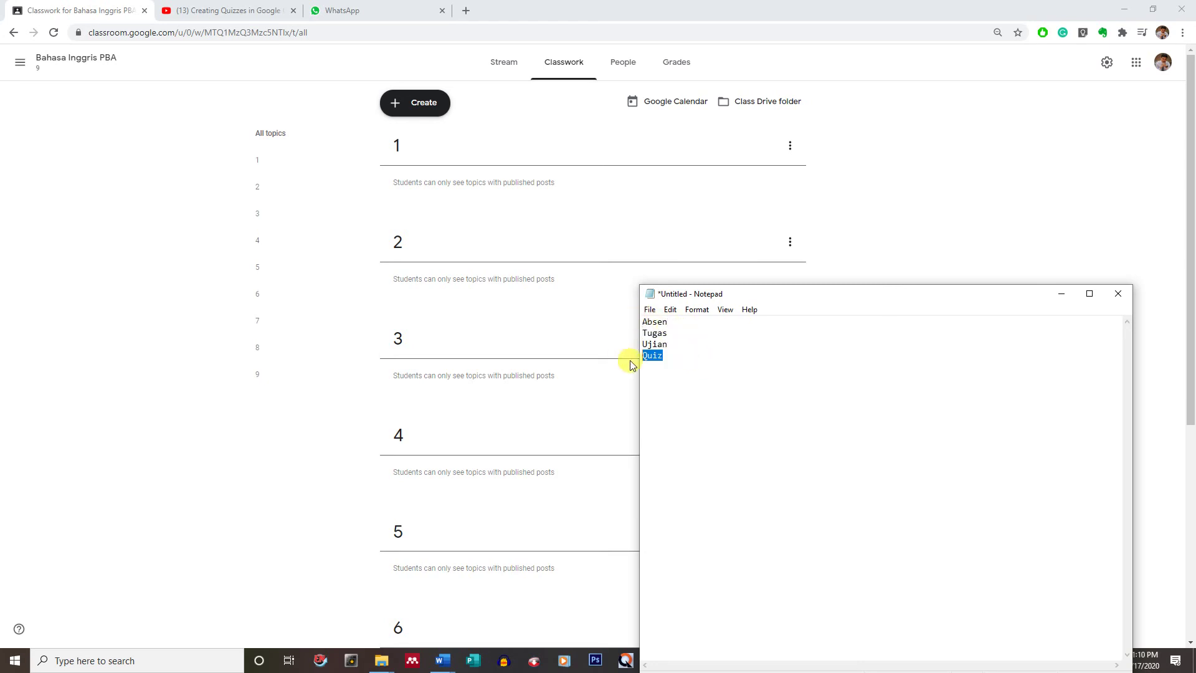
pyautogui.hotkey('ctrl', 'x')
pyautogui.click(683, 330)
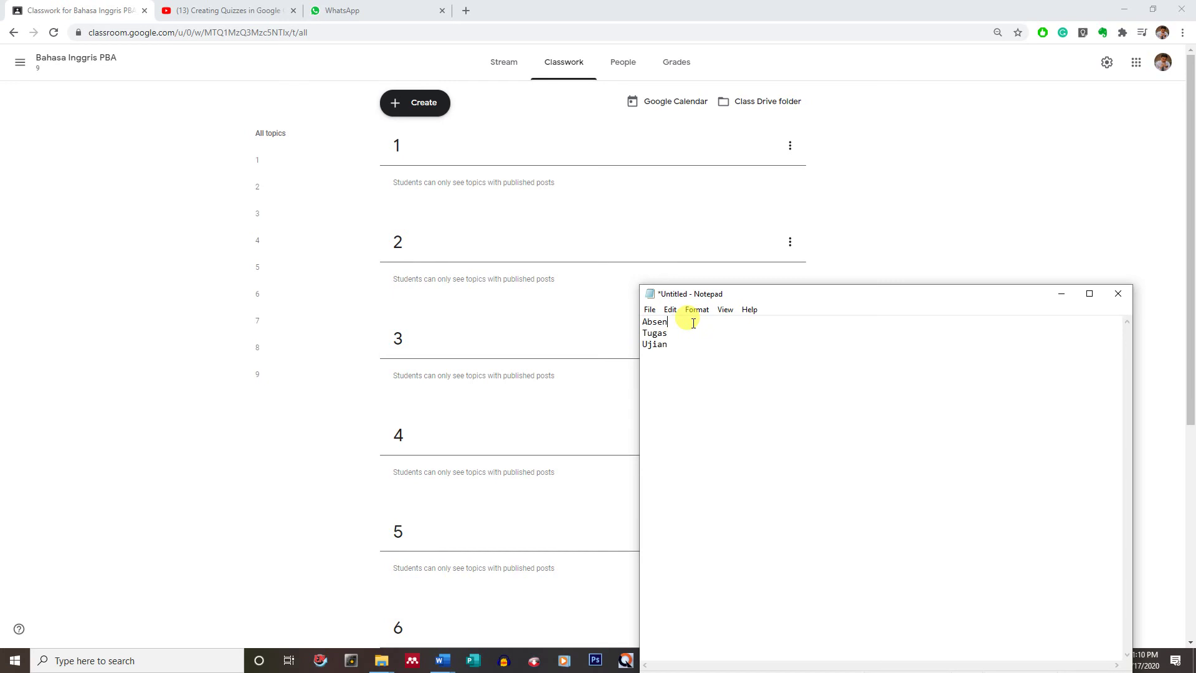
pyautogui.press('Return')
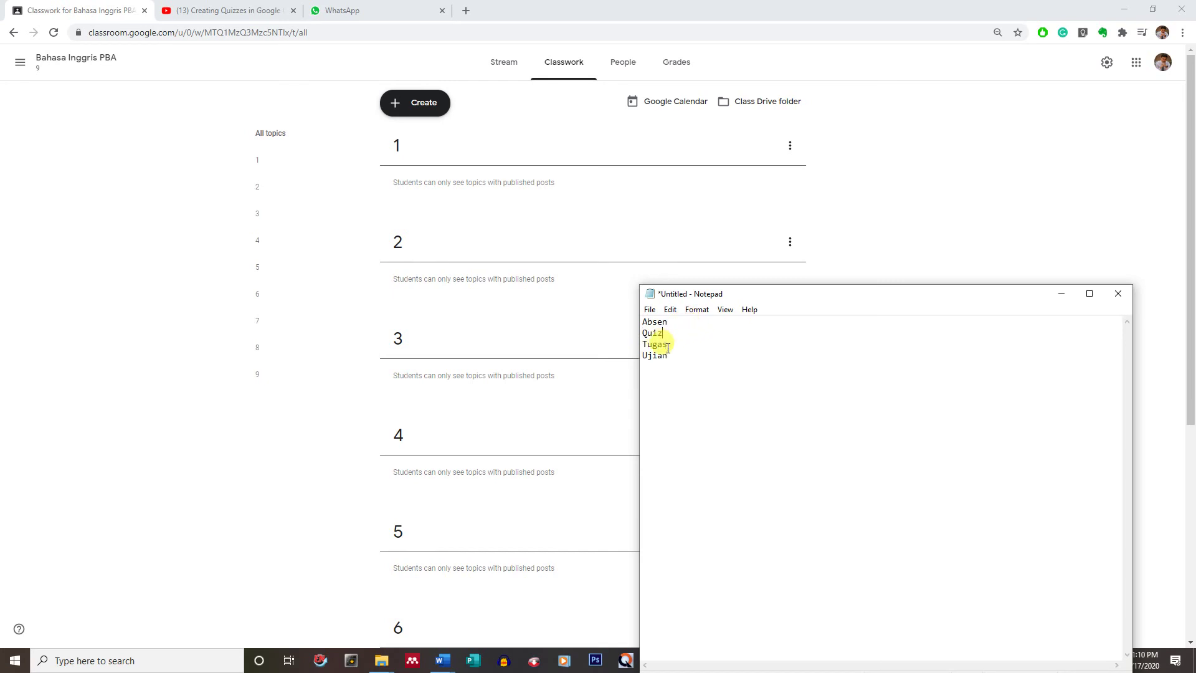
pyautogui.click(643, 321)
pyautogui.press('Return')
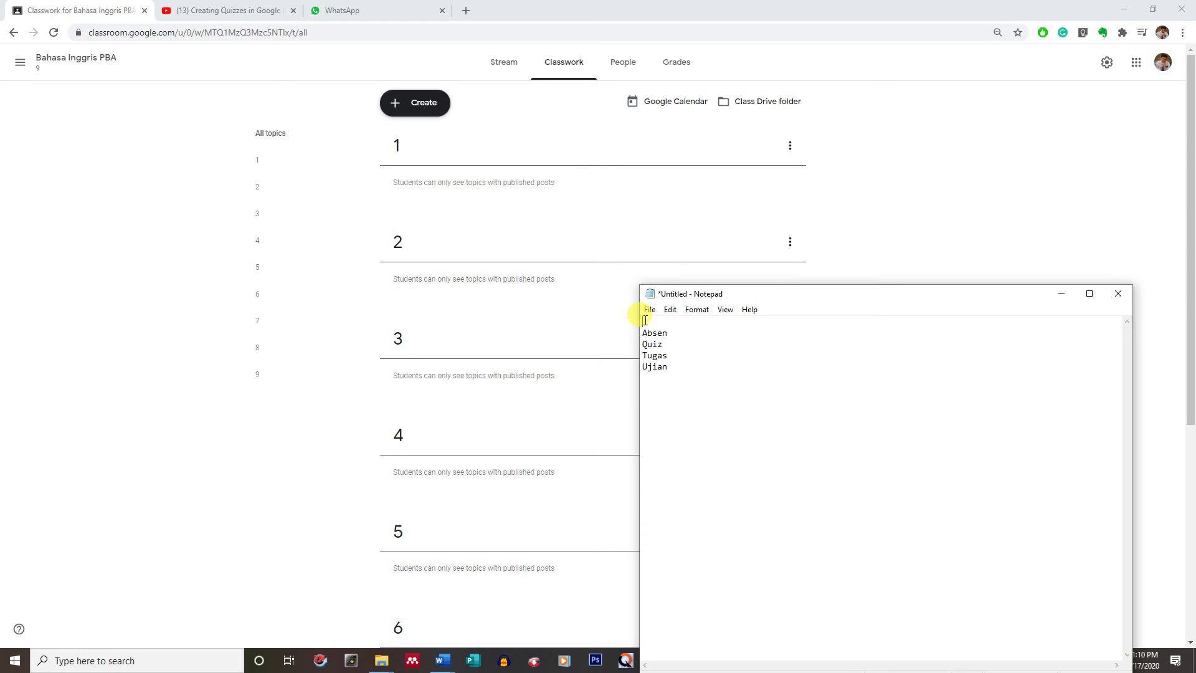
pyautogui.write('im')
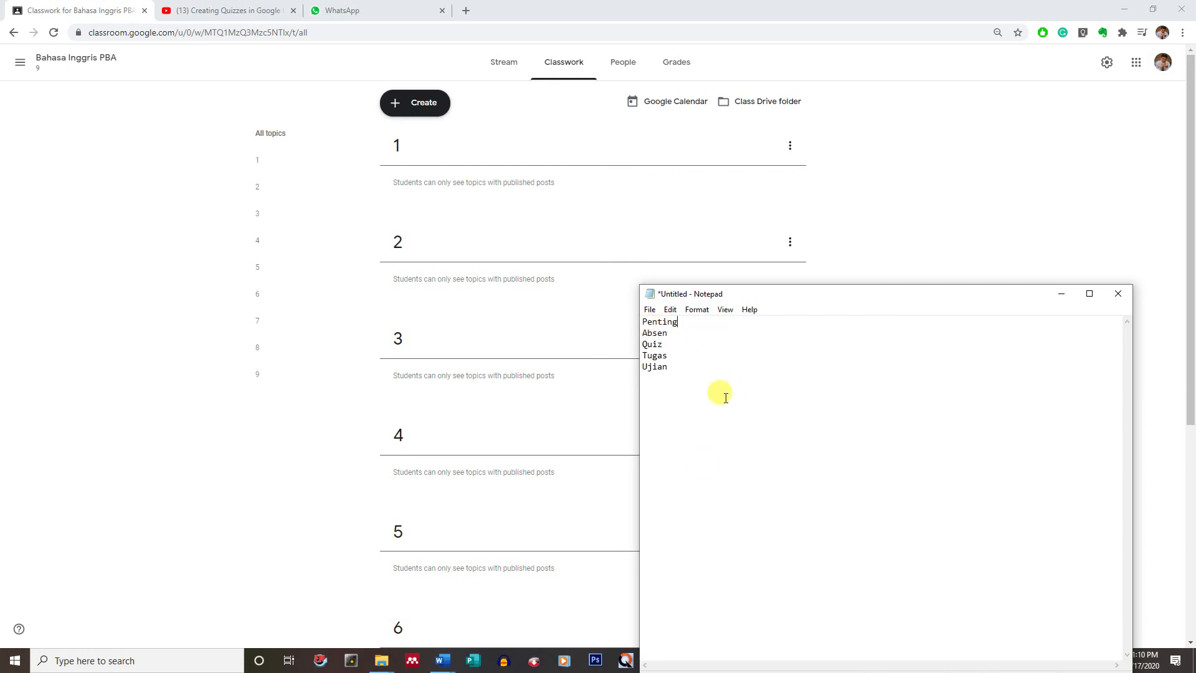
# - Add topics Ujian and Tugas, copying each name from the Notepad list
pyautogui.doubleClick(656, 369)
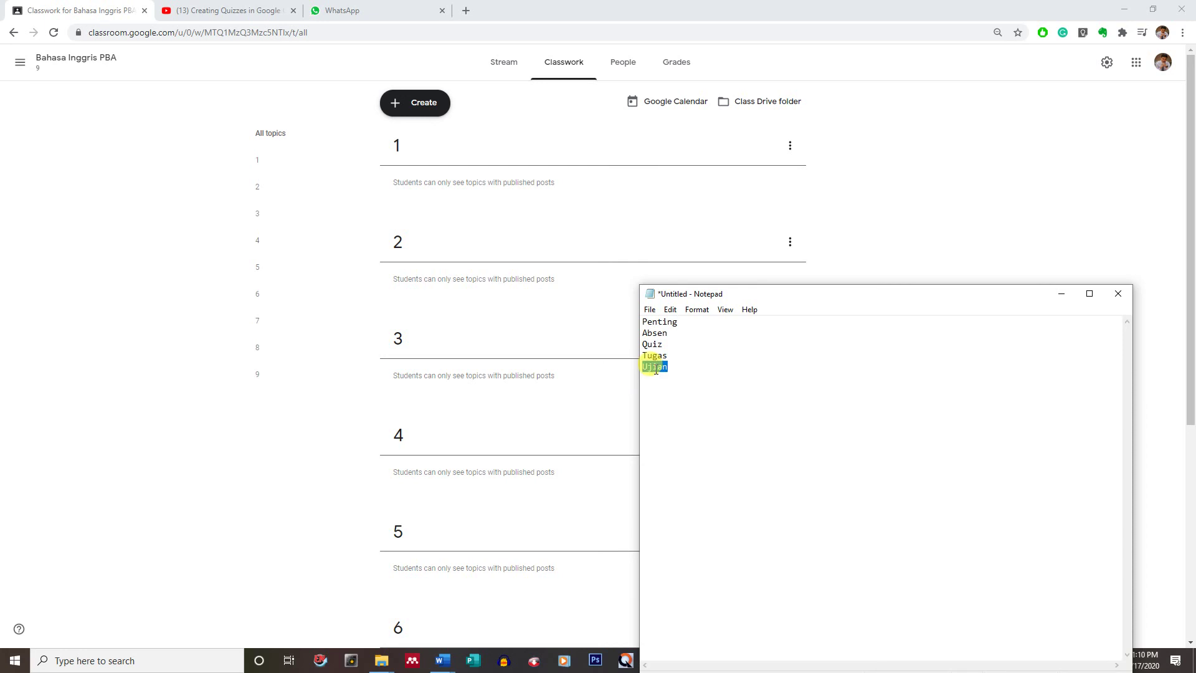
pyautogui.click(425, 102)
pyautogui.click(408, 283)
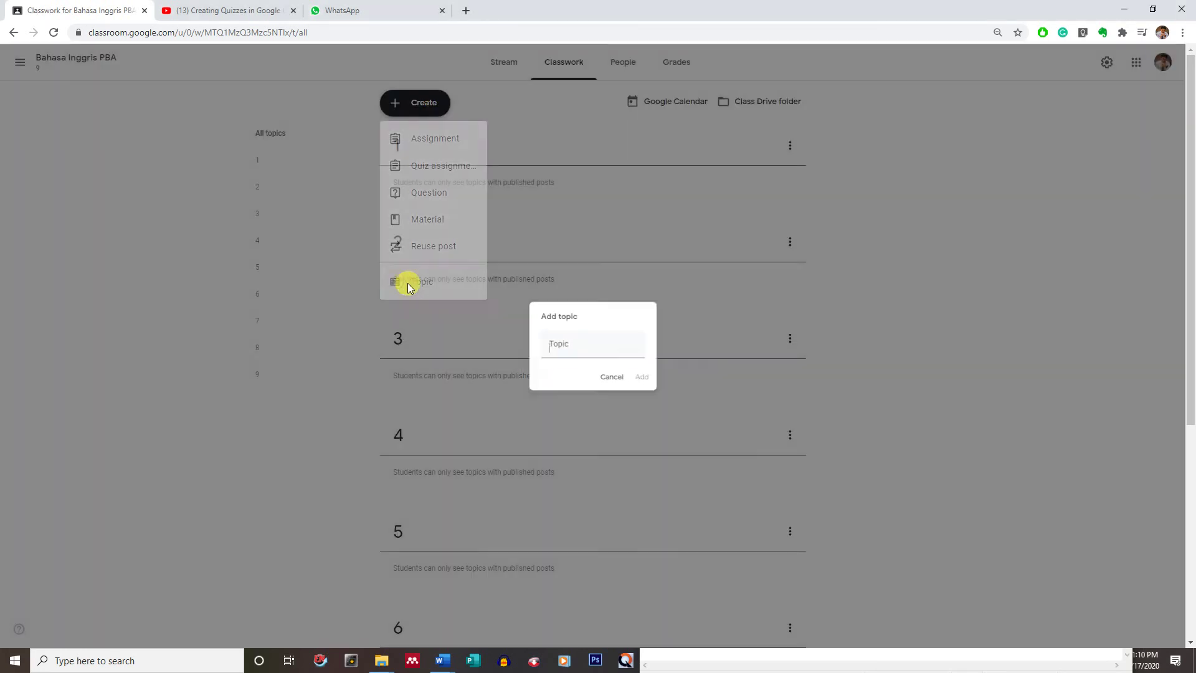
pyautogui.write('Ujian')
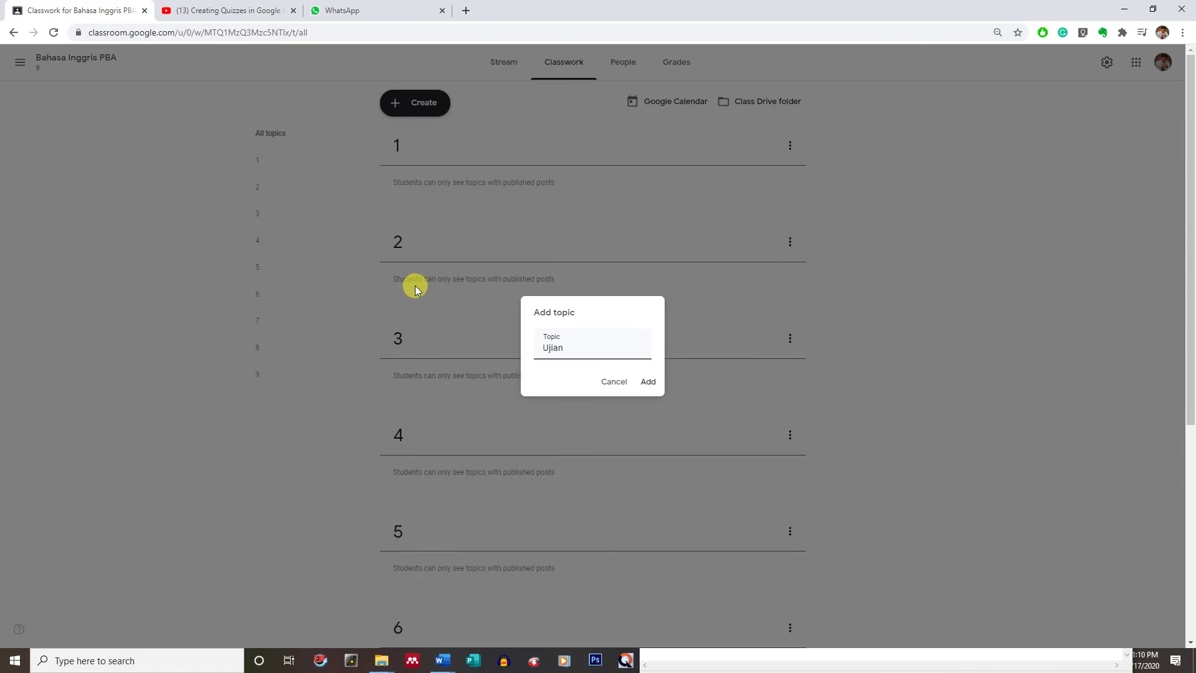
pyautogui.click(648, 381)
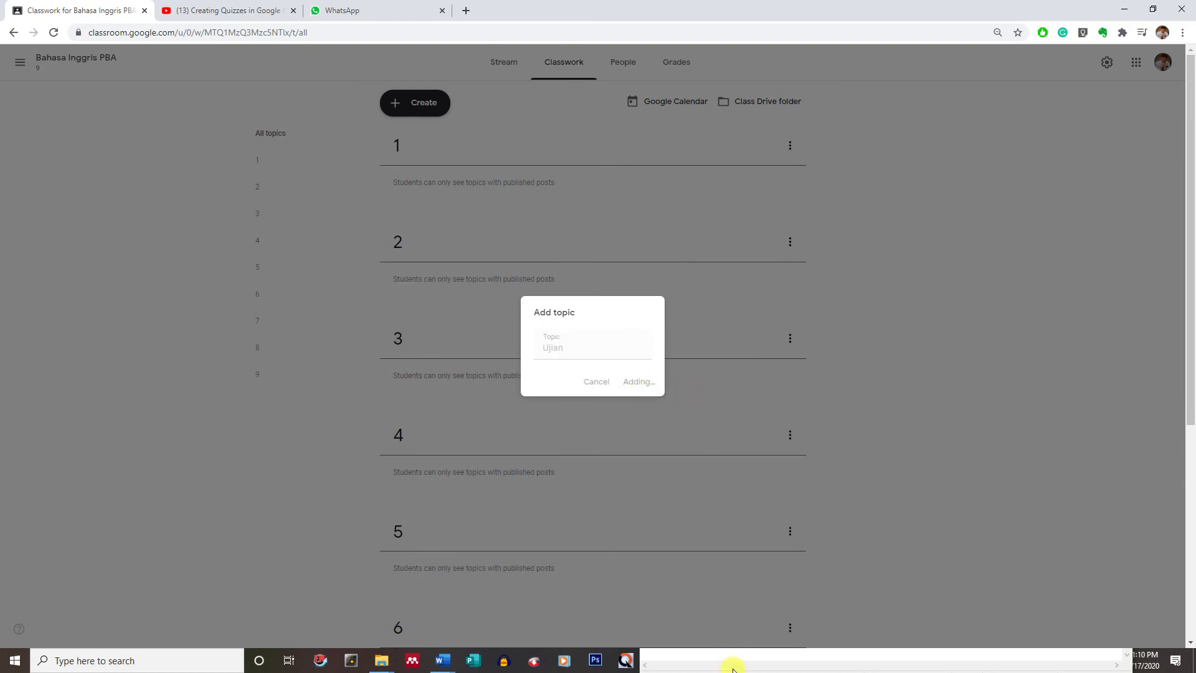
pyautogui.click(733, 668)
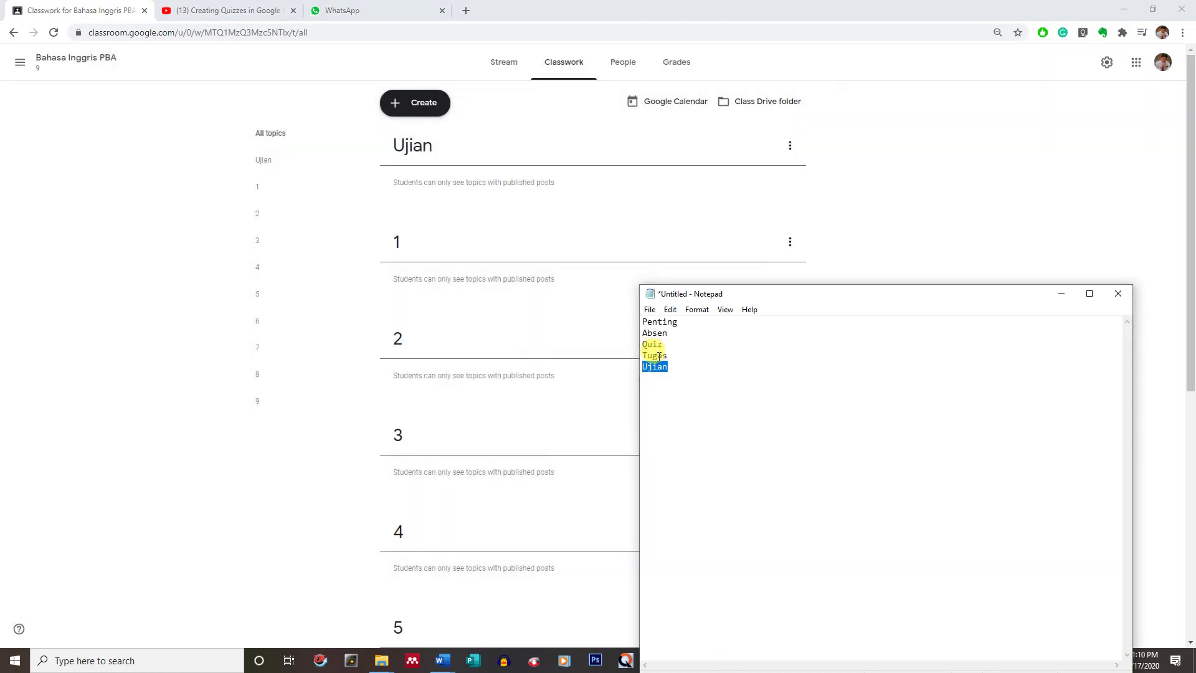
pyautogui.doubleClick(659, 356)
pyautogui.click(427, 102)
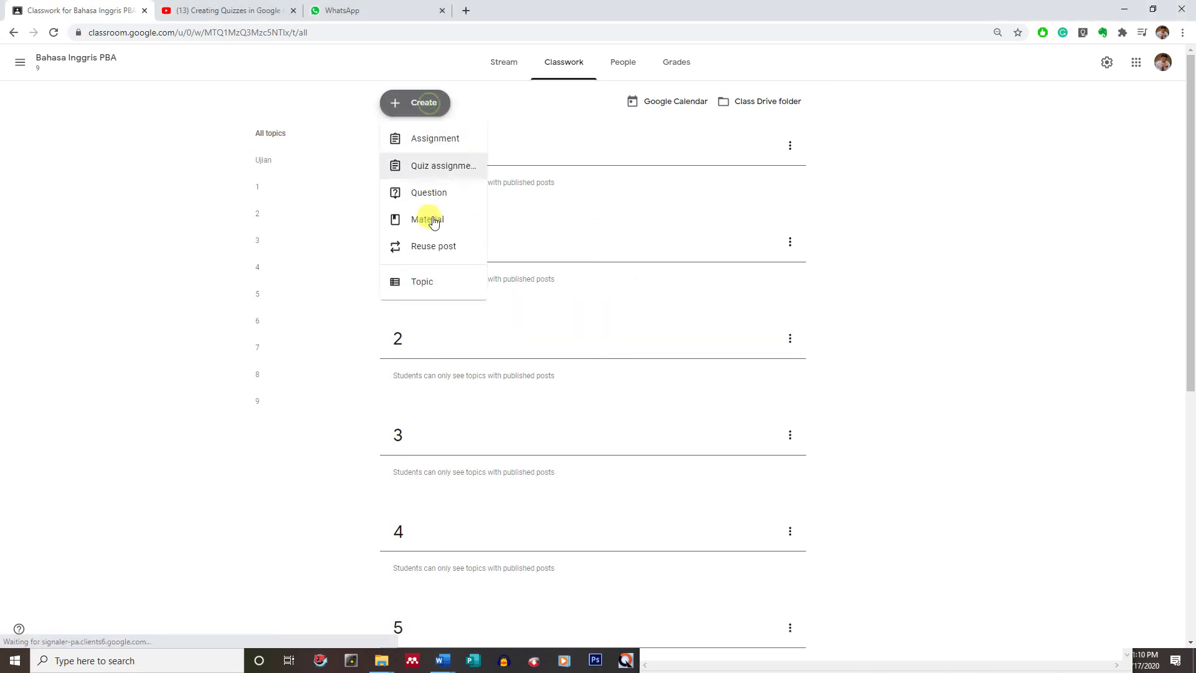
pyautogui.click(411, 281)
pyautogui.hotkey('ctrl', 'v')
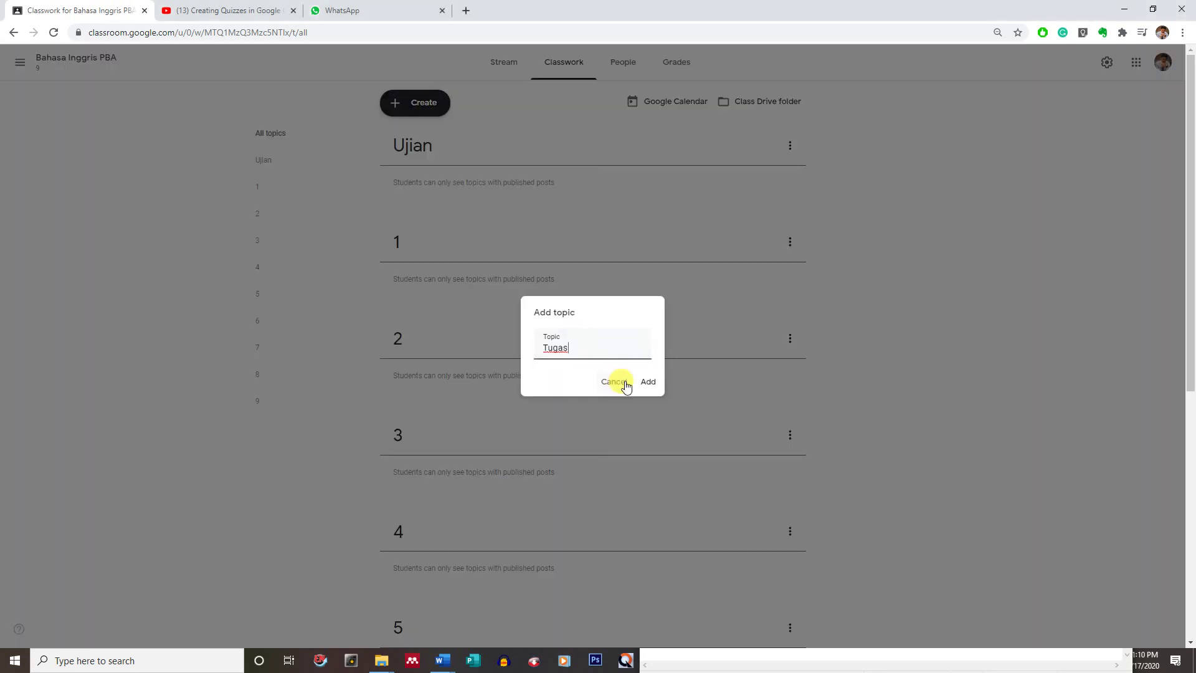
pyautogui.click(648, 383)
# - Add topics Quiz and Absen, pasting each name from Notepad
pyautogui.click(689, 667)
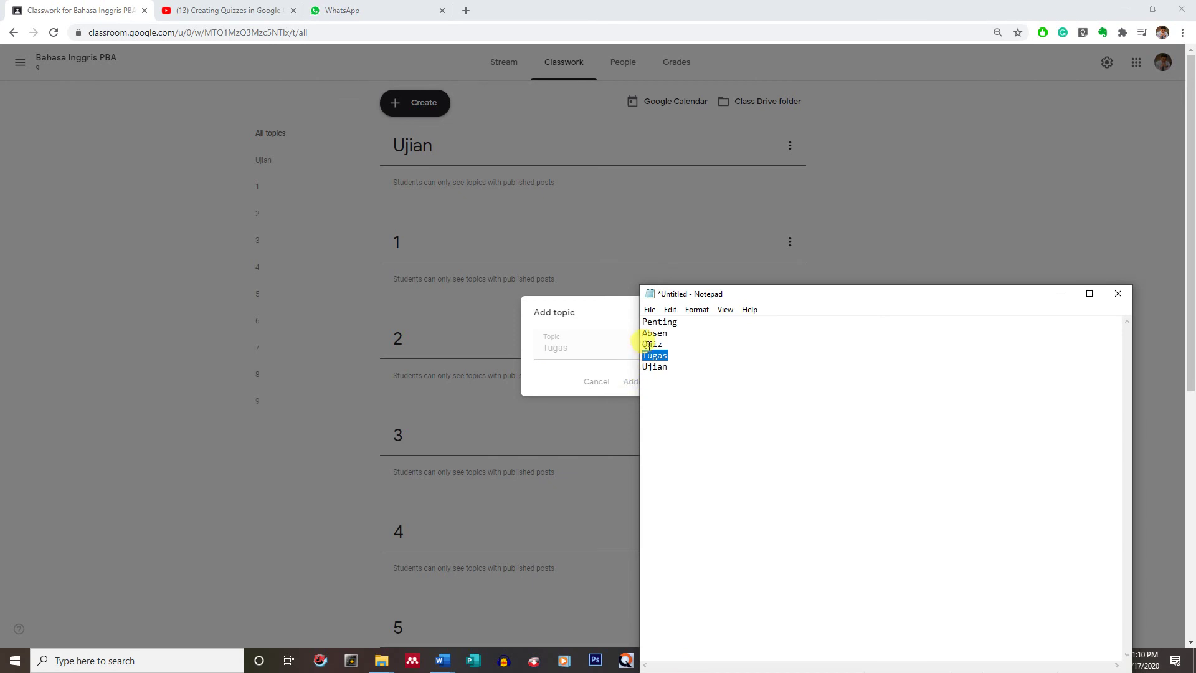
pyautogui.doubleClick(648, 344)
pyautogui.click(420, 102)
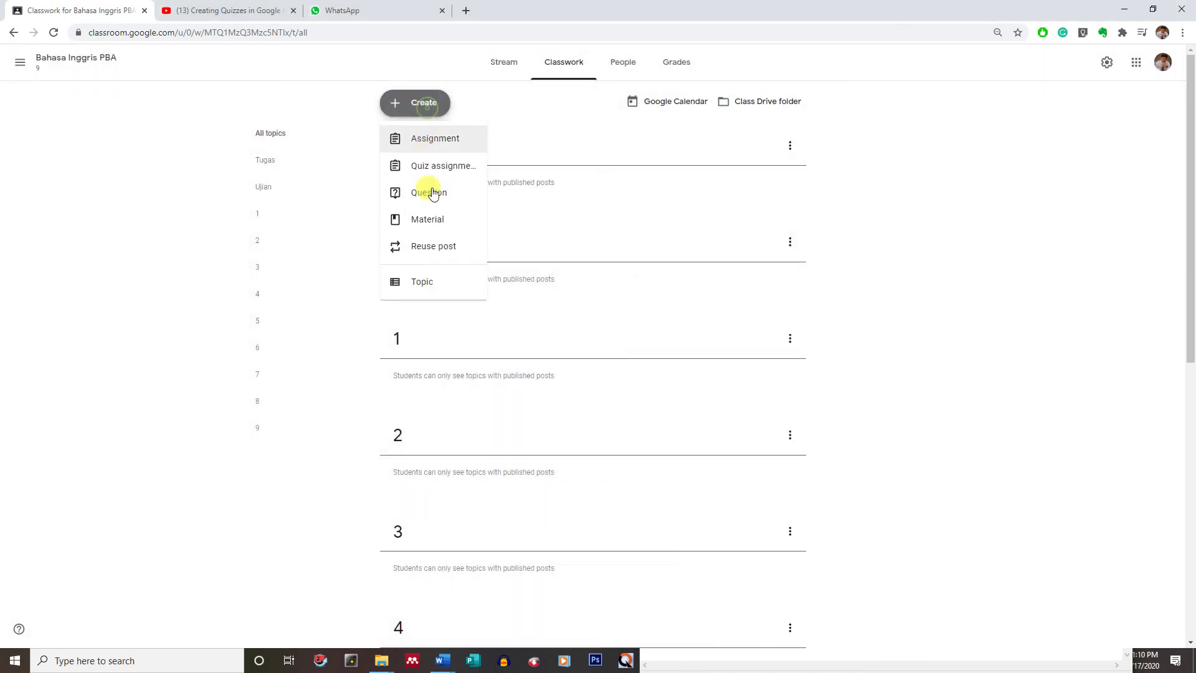
pyautogui.click(419, 280)
pyautogui.hotkey('ctrl', 'v')
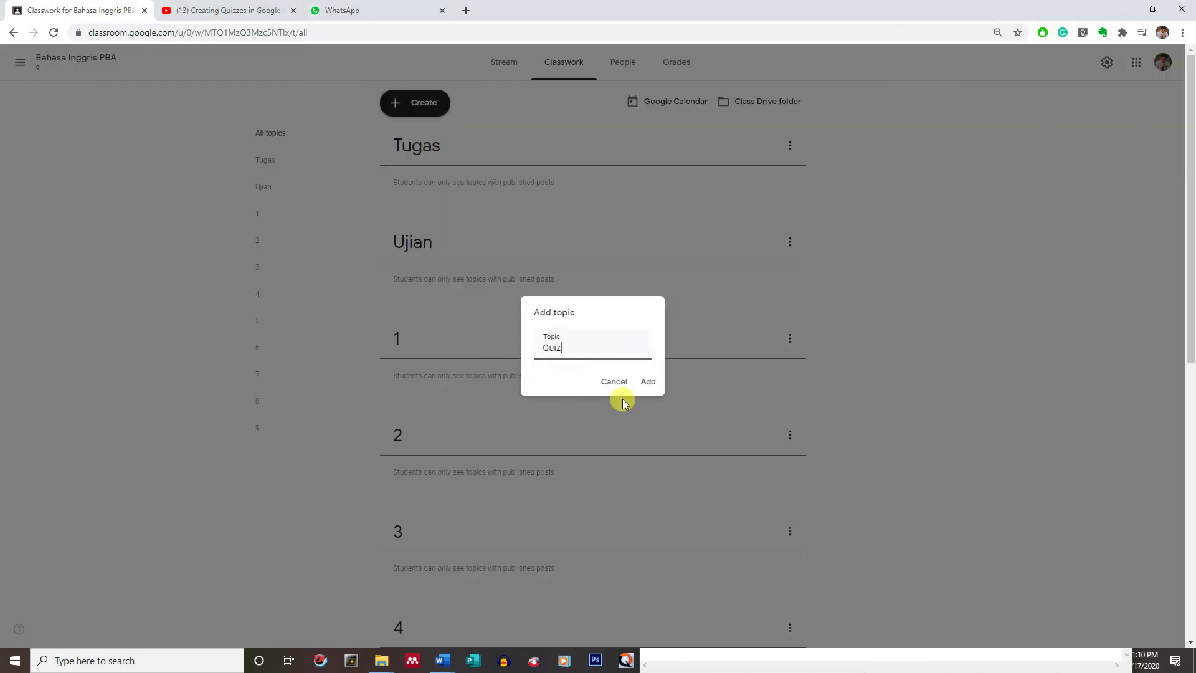
pyautogui.click(649, 382)
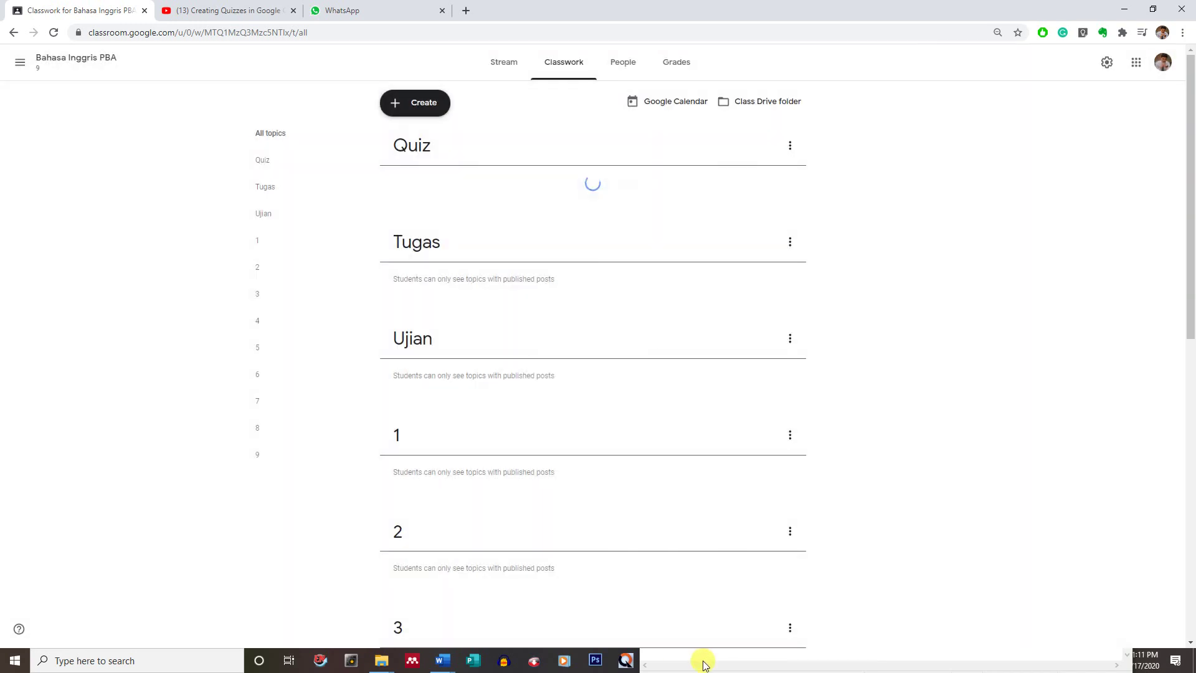
pyautogui.click(703, 662)
pyautogui.doubleClick(654, 333)
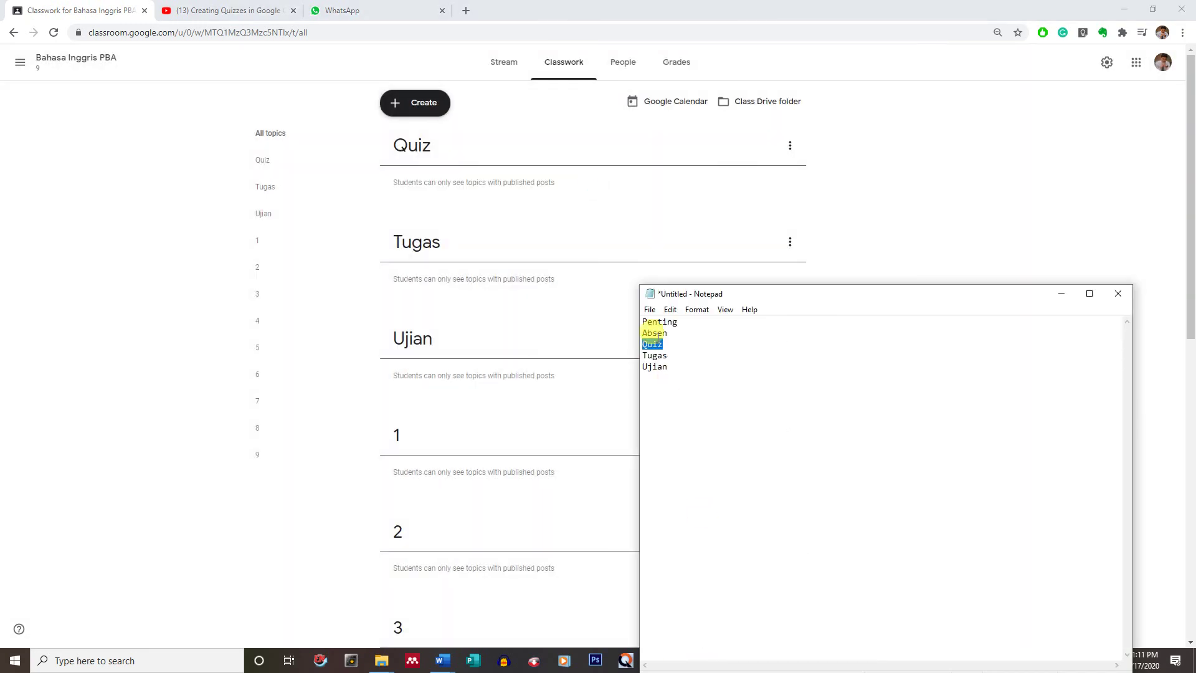
pyautogui.click(416, 102)
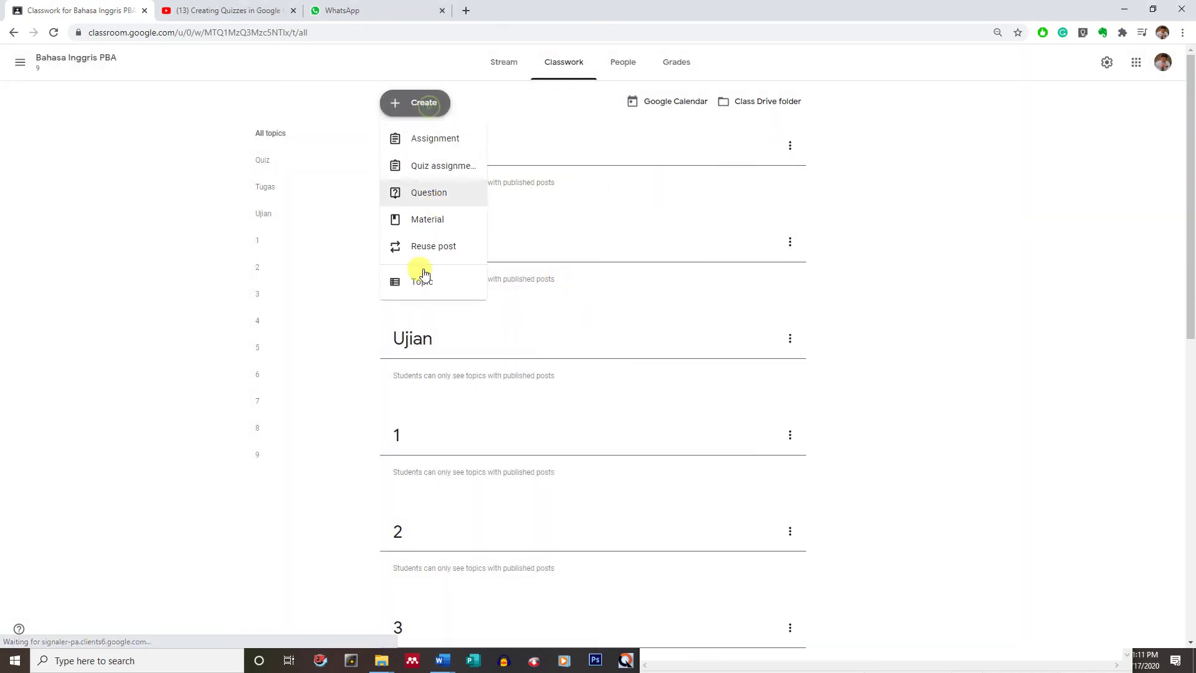
pyautogui.click(416, 296)
pyautogui.hotkey('ctrl', 'v')
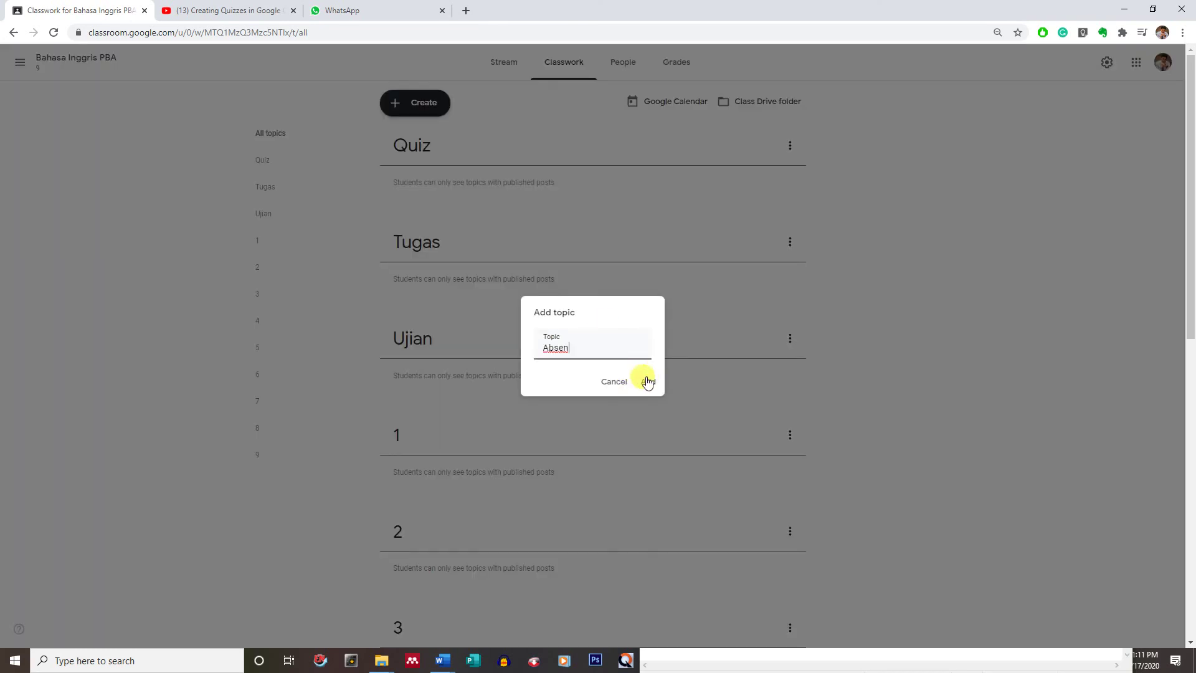
pyautogui.click(644, 380)
# - Add the Penting topic, pasted from Notepad, at the top of Classwork
pyautogui.click(721, 666)
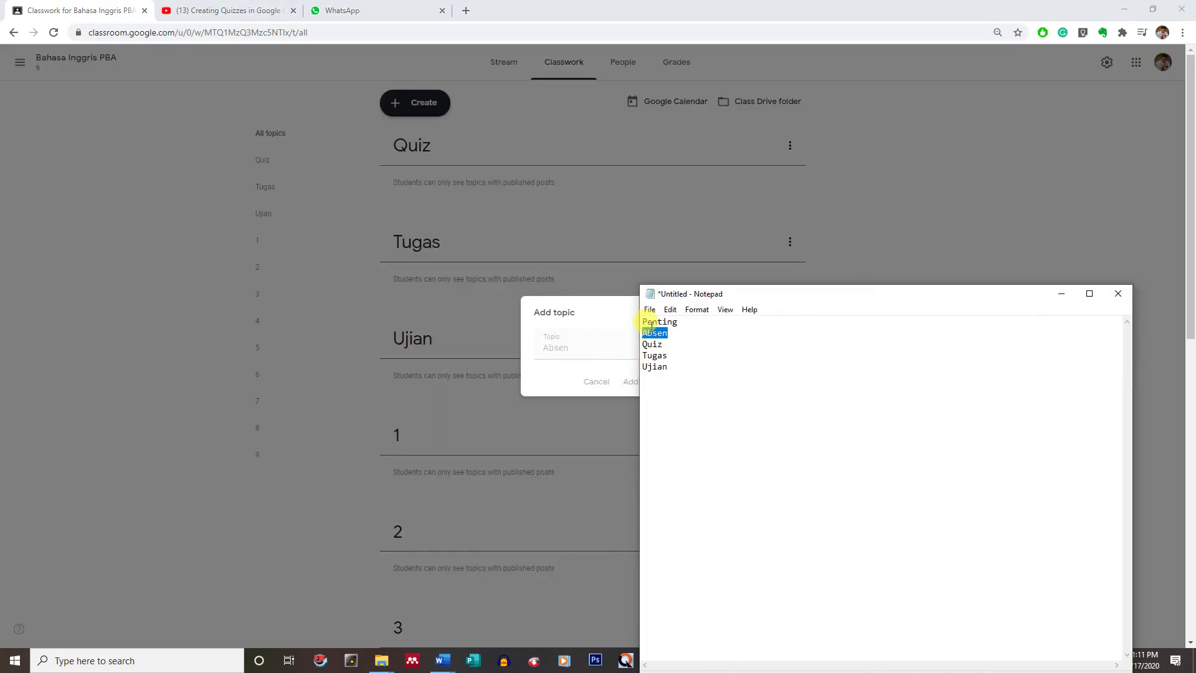
pyautogui.doubleClick(651, 322)
pyautogui.hotkey('ctrl', 'c')
pyautogui.click(415, 102)
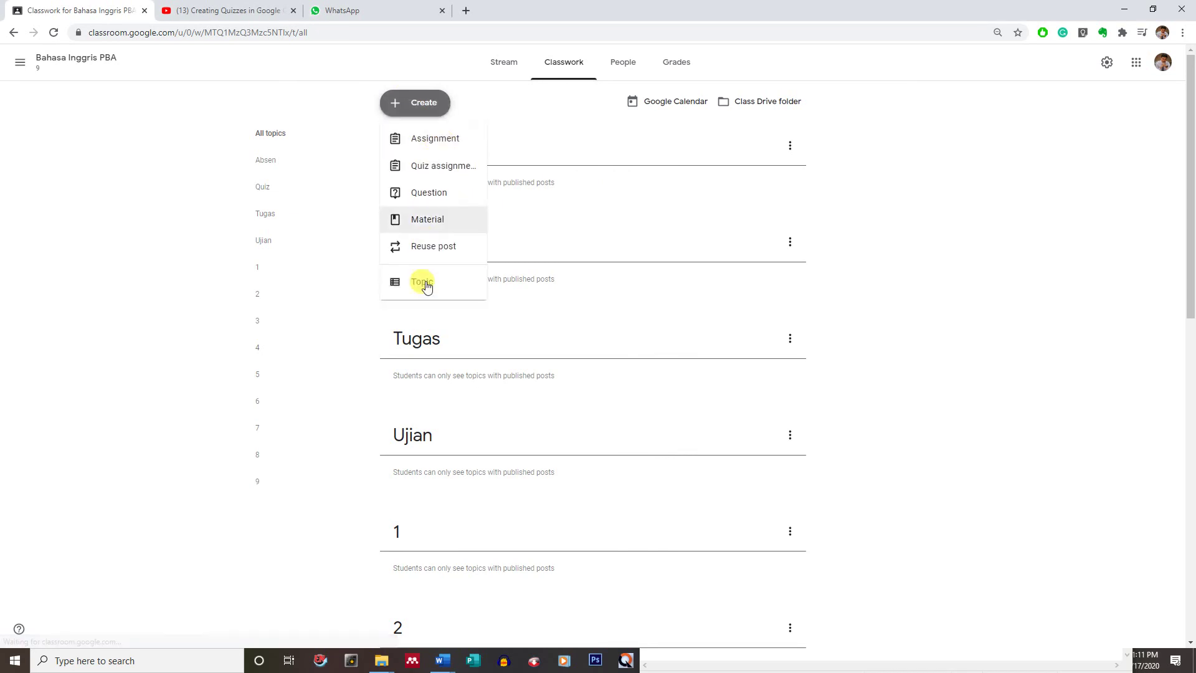
pyautogui.click(421, 282)
pyautogui.hotkey('ctrl', 'v')
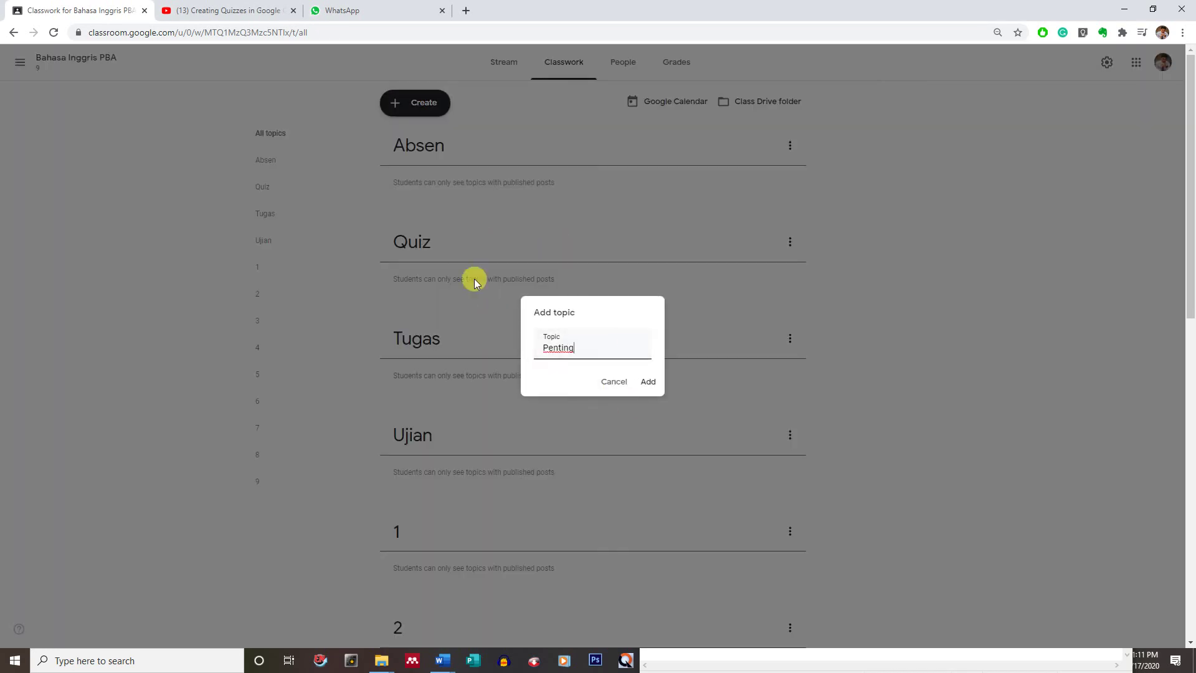
pyautogui.click(646, 382)
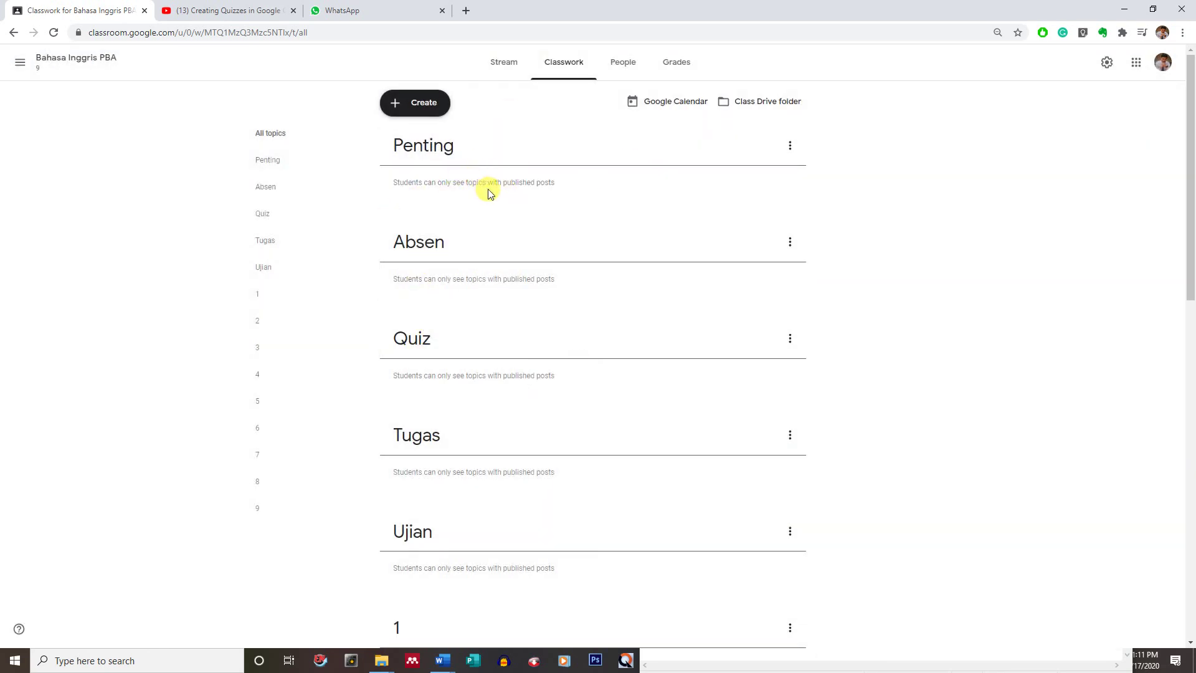
pyautogui.scroll(-5, 537, 269)
pyautogui.scroll(5, 537, 265)
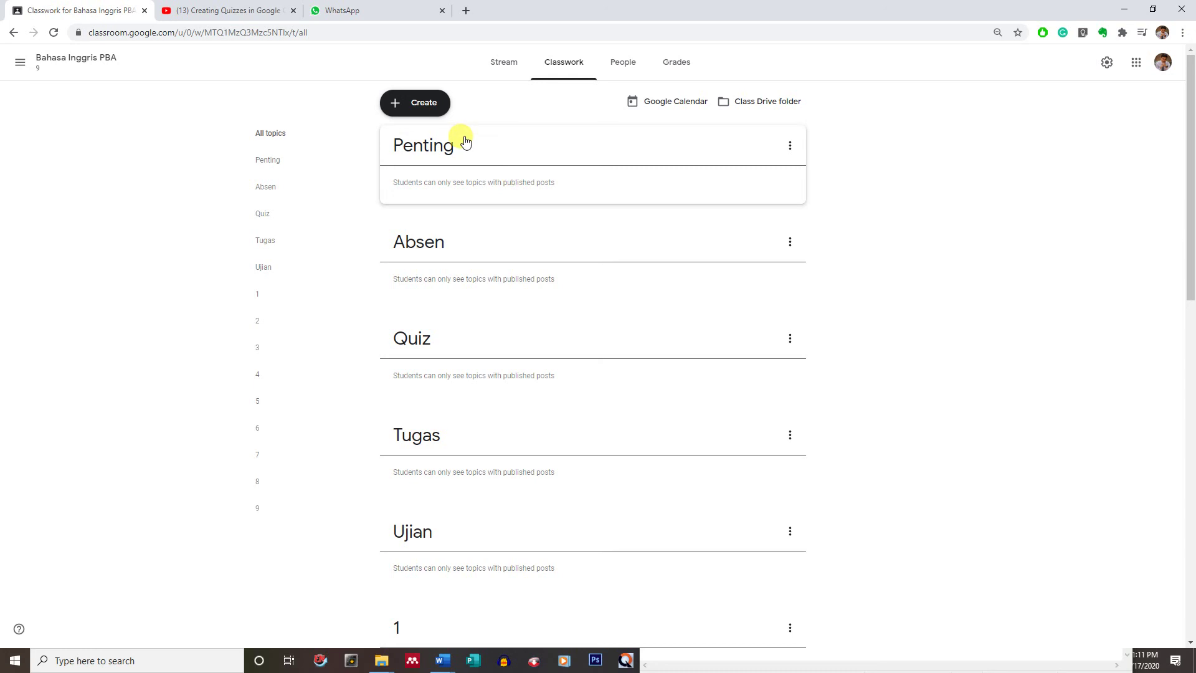
pyautogui.scroll(-13, 505, 269)
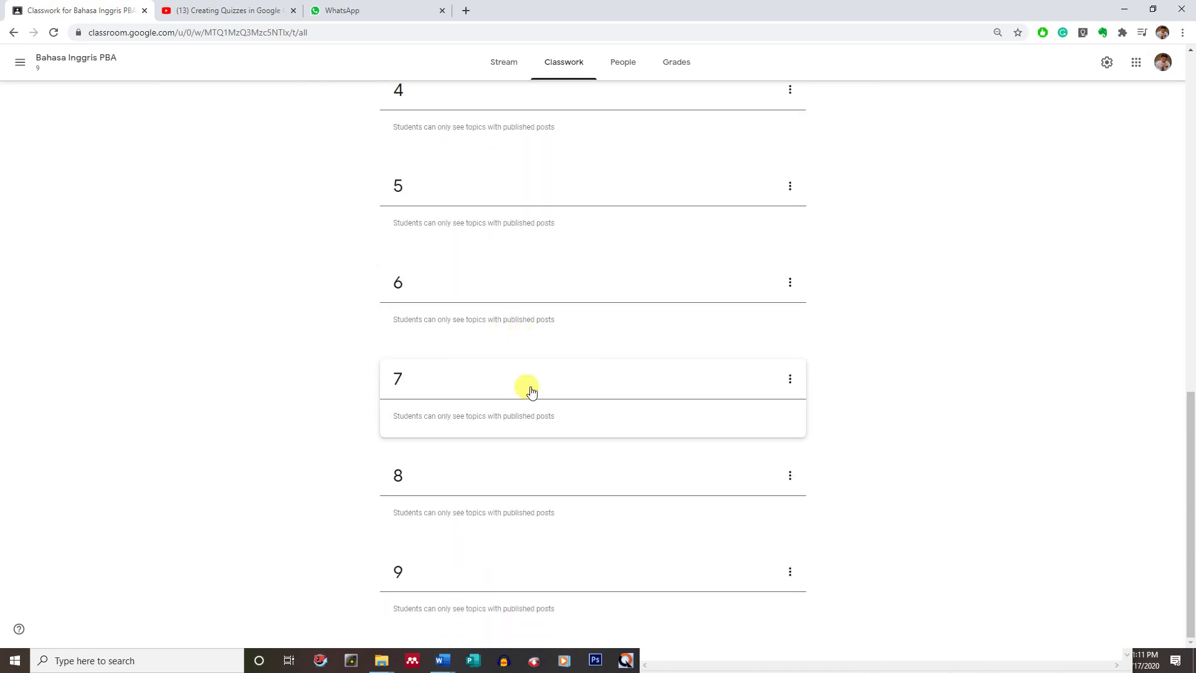
pyautogui.scroll(13, 531, 387)
pyautogui.click(405, 109)
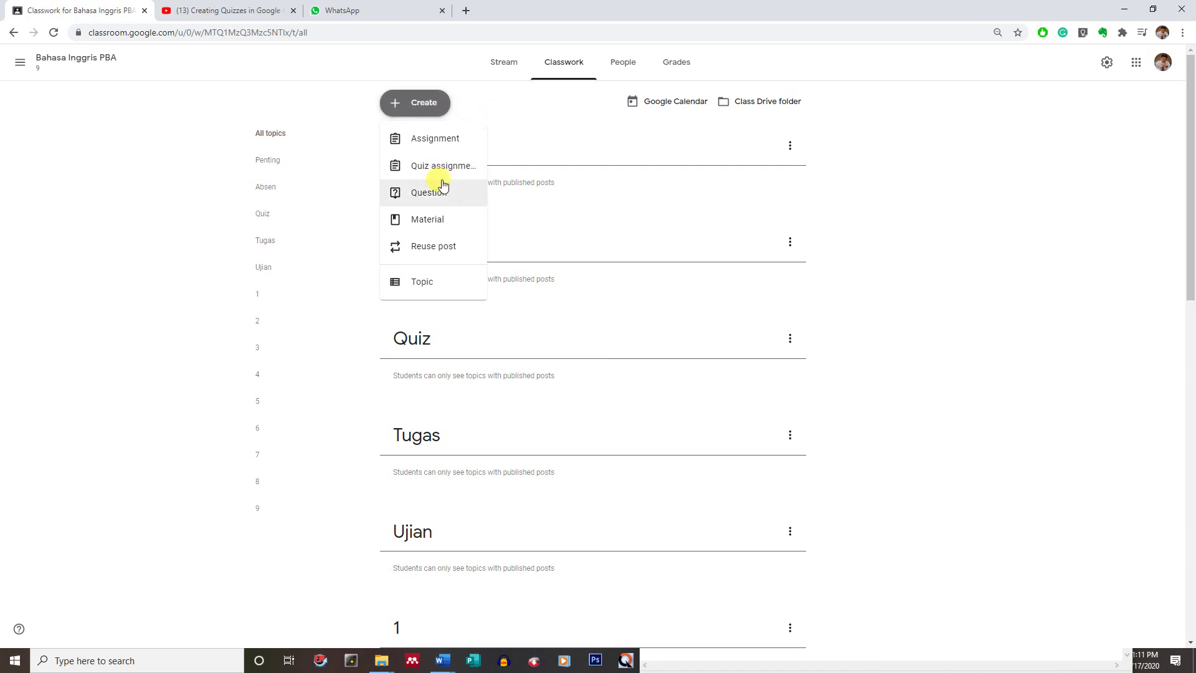
pyautogui.click(648, 196)
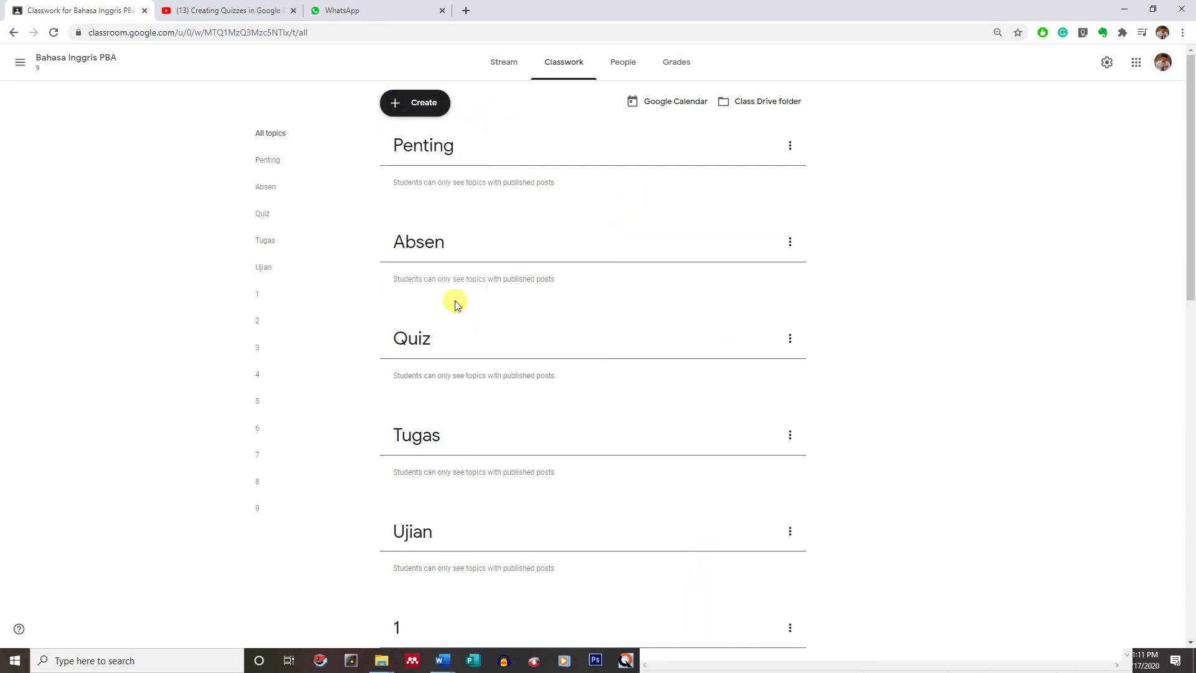
pyautogui.click(695, 651)
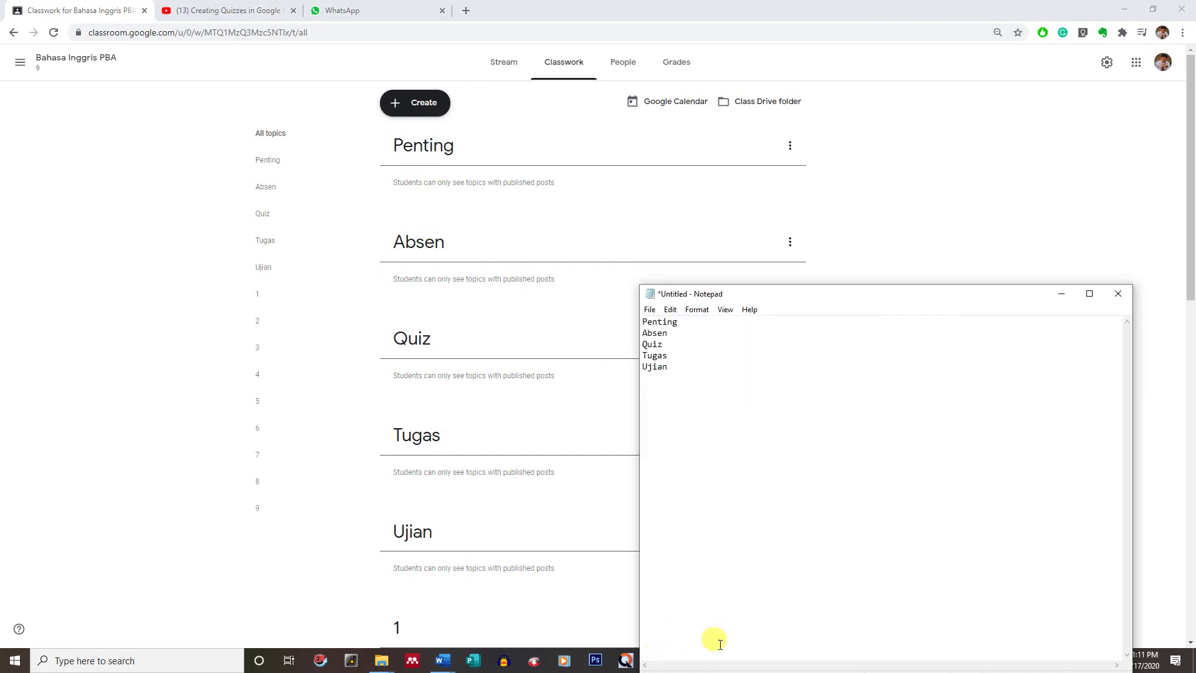
pyautogui.click(1061, 294)
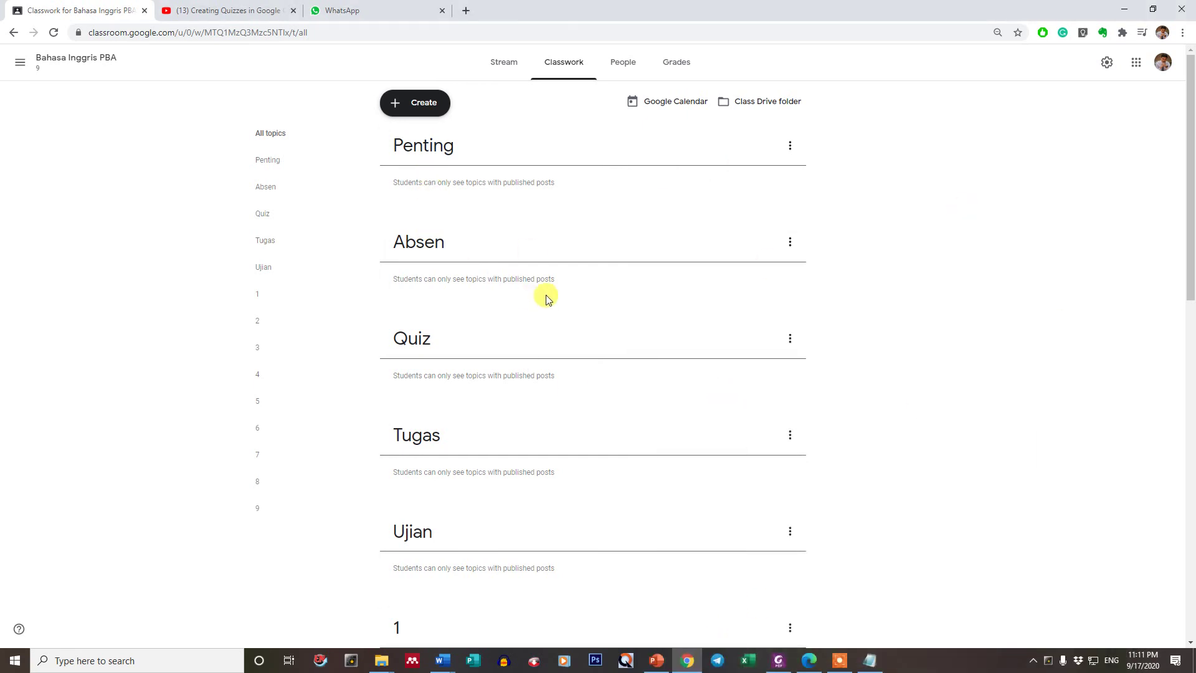
pyautogui.scroll(-4, 816, 436)
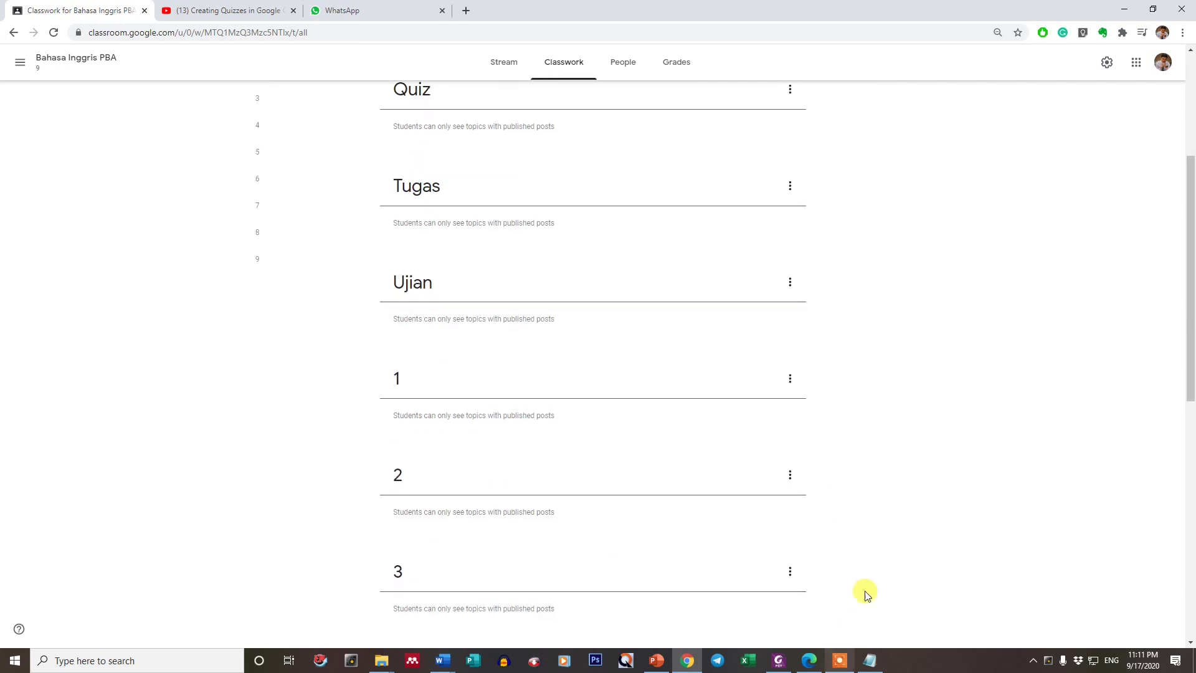
pyautogui.scroll(4, 864, 580)
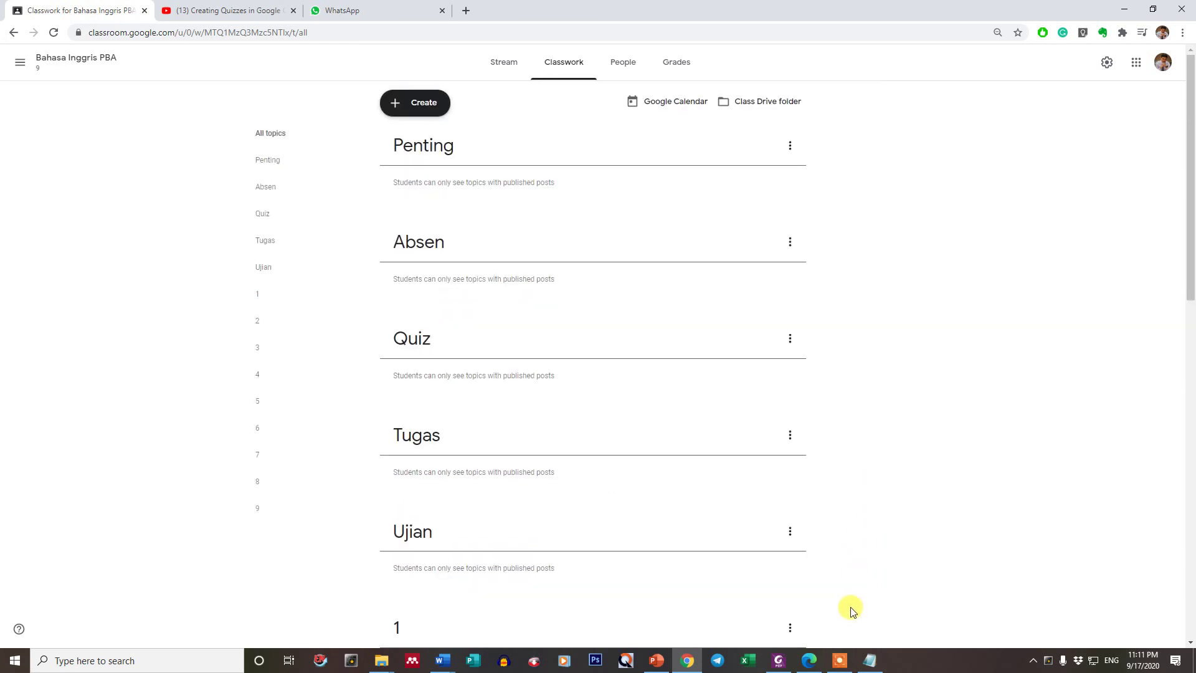
pyautogui.click(839, 661)
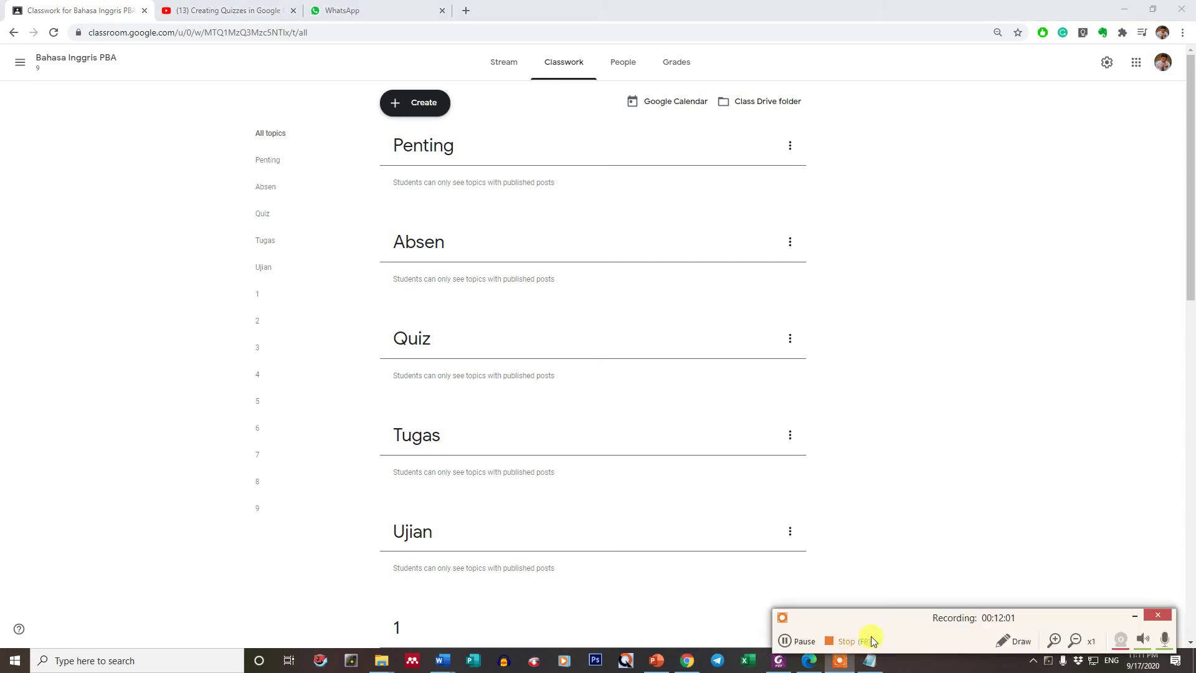
pyautogui.moveTo(936, 619); pyautogui.dragTo(802, 517)
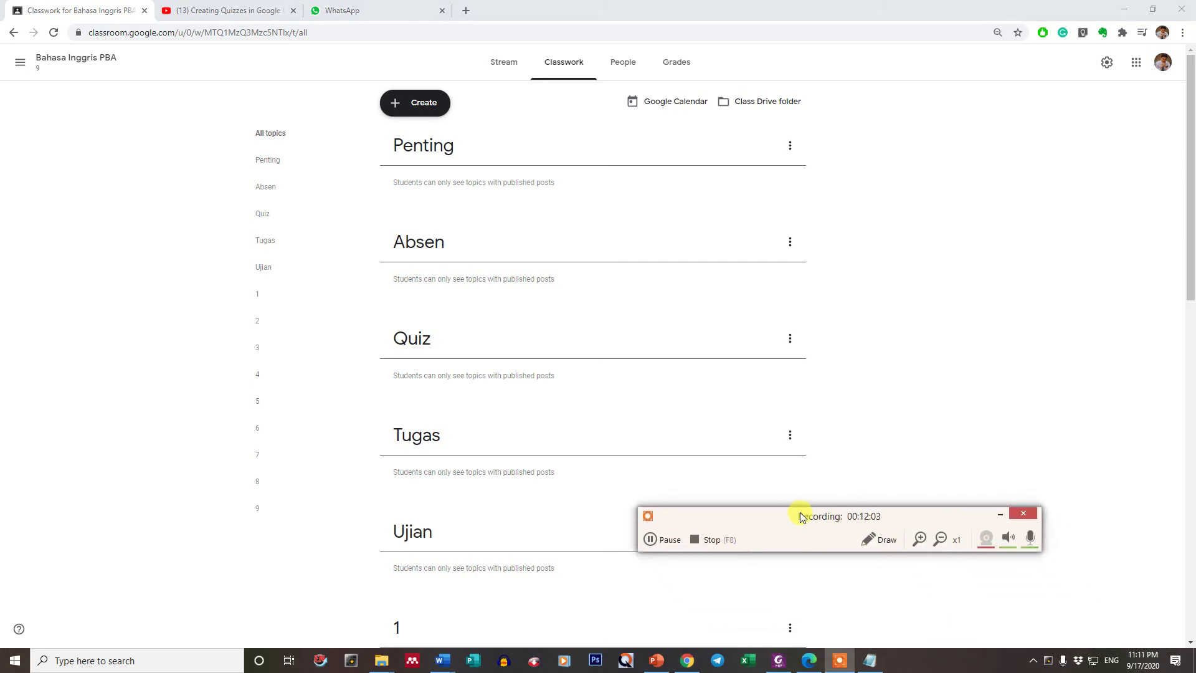